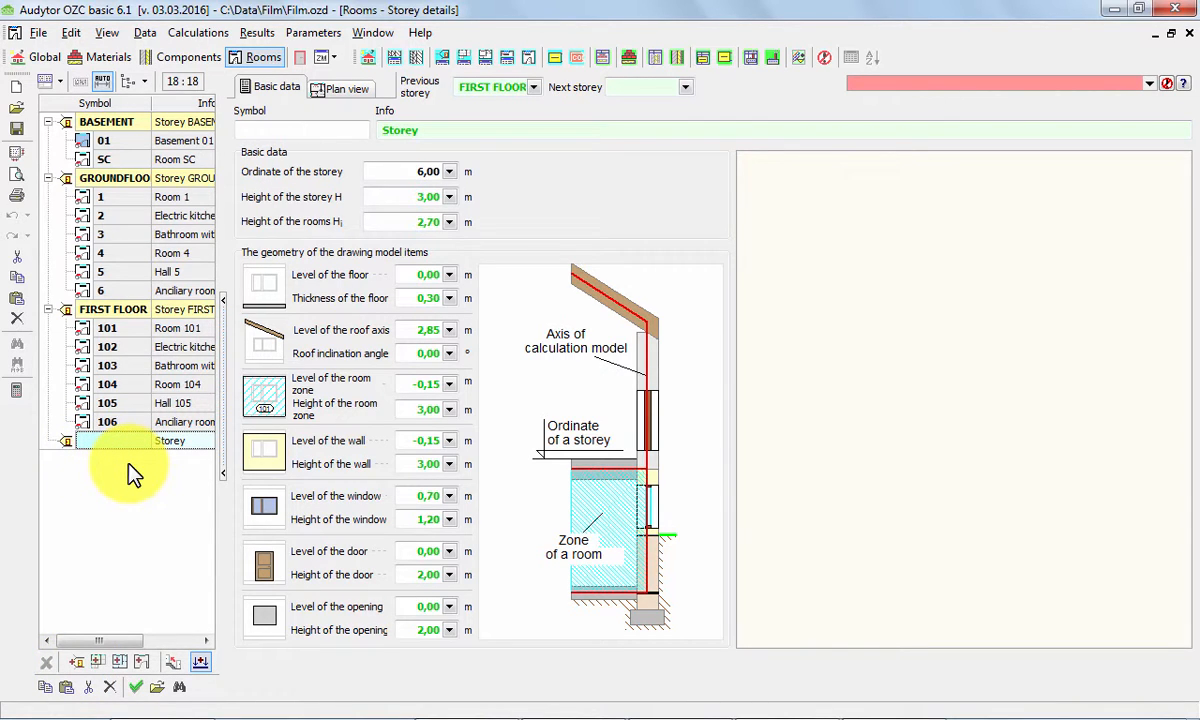
# Give the new storey above the first floor the symbol ATTIC.
pyautogui.click(274, 128)
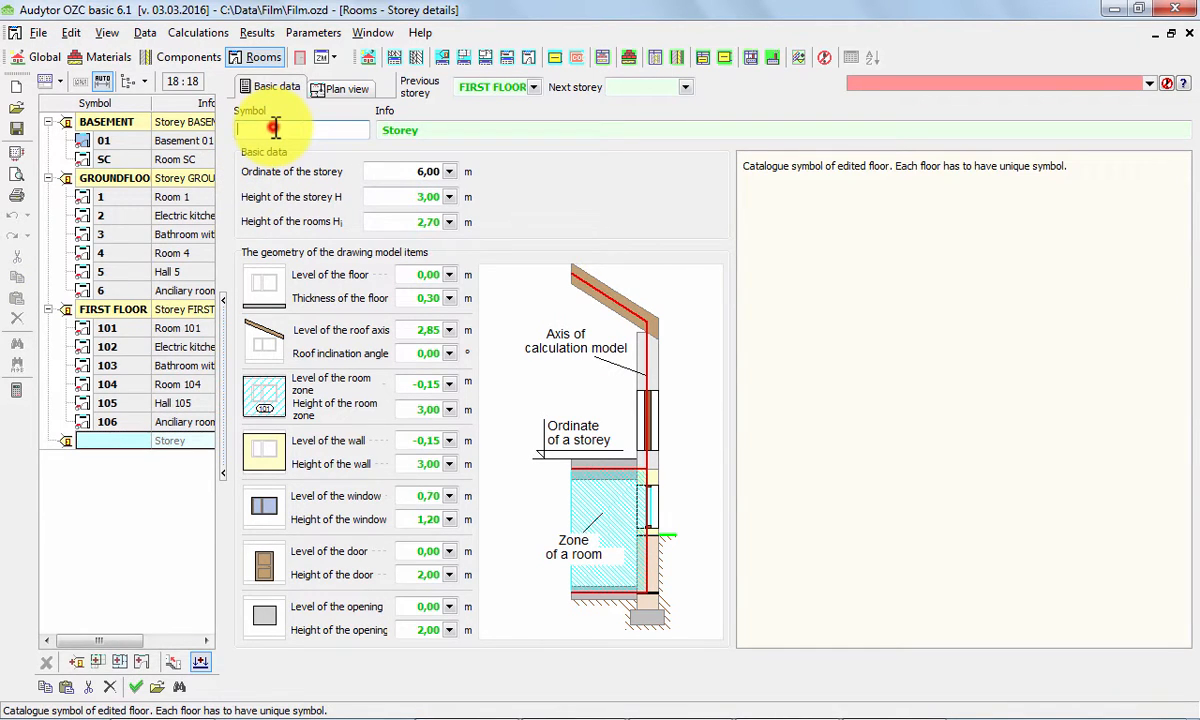
pyautogui.write('ATTIC')
pyautogui.press('Tab')
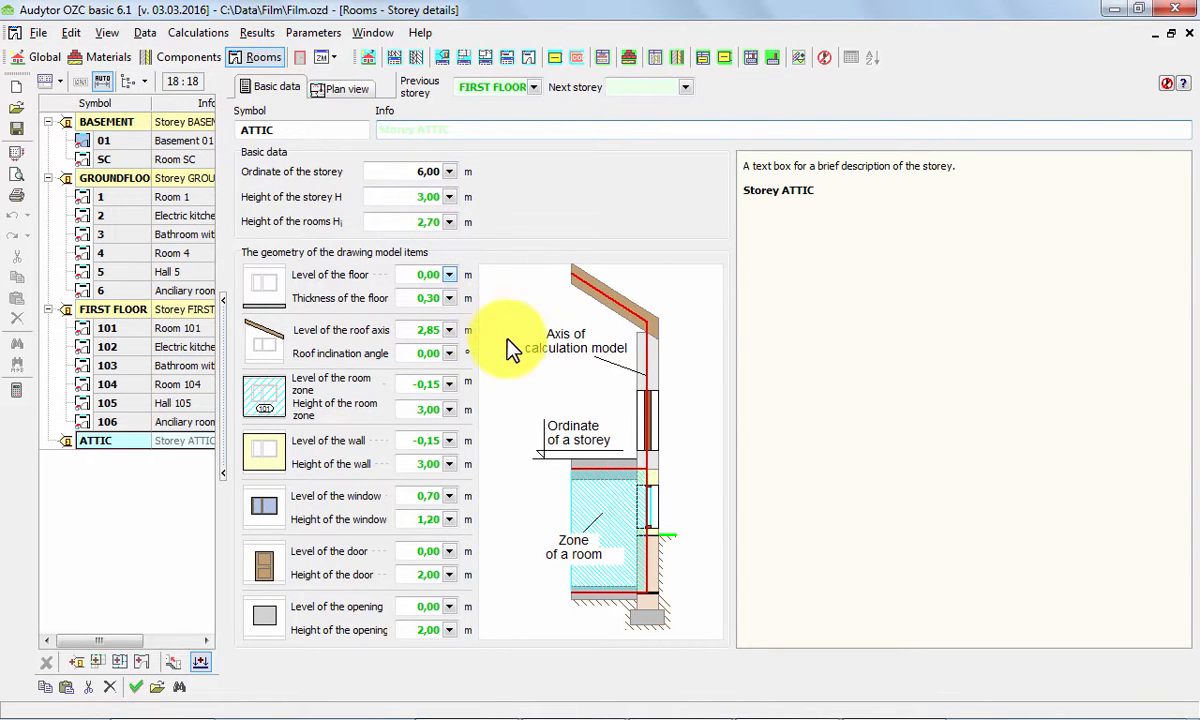
# Set the attic's default wall height to 1,5 m and the height of its room zone to 4 m.
pyautogui.click(429, 459)
pyautogui.write('1')
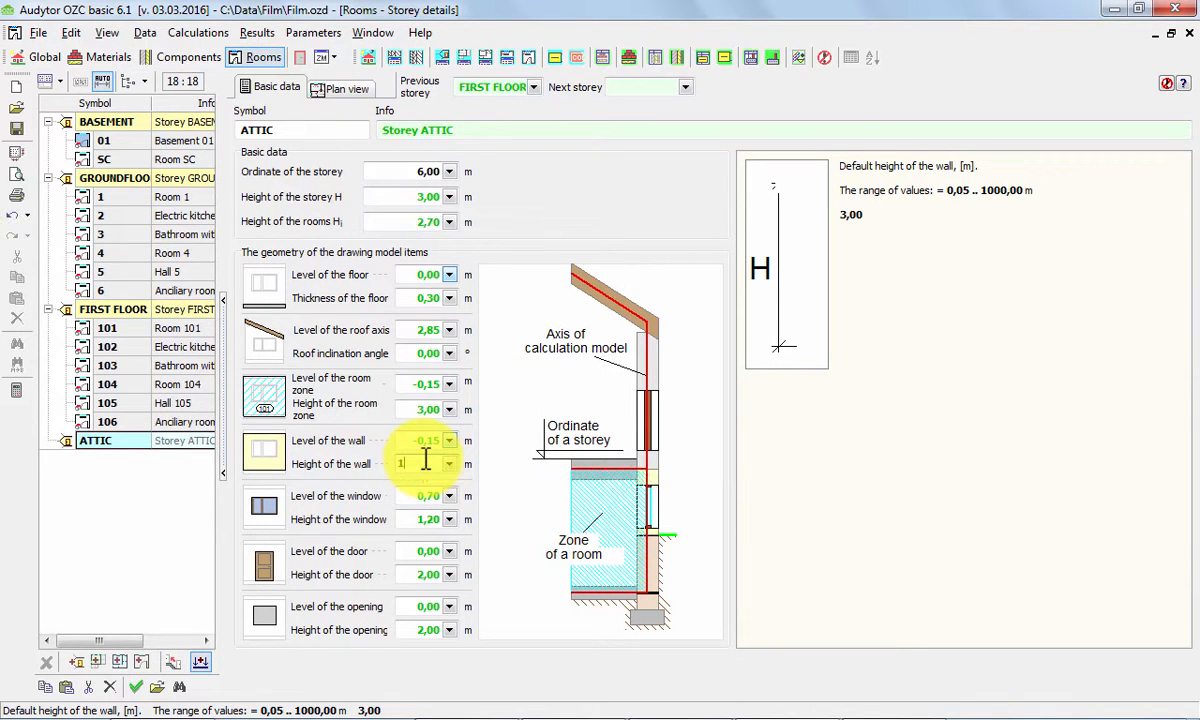
pyautogui.write(',5')
pyautogui.click(430, 409)
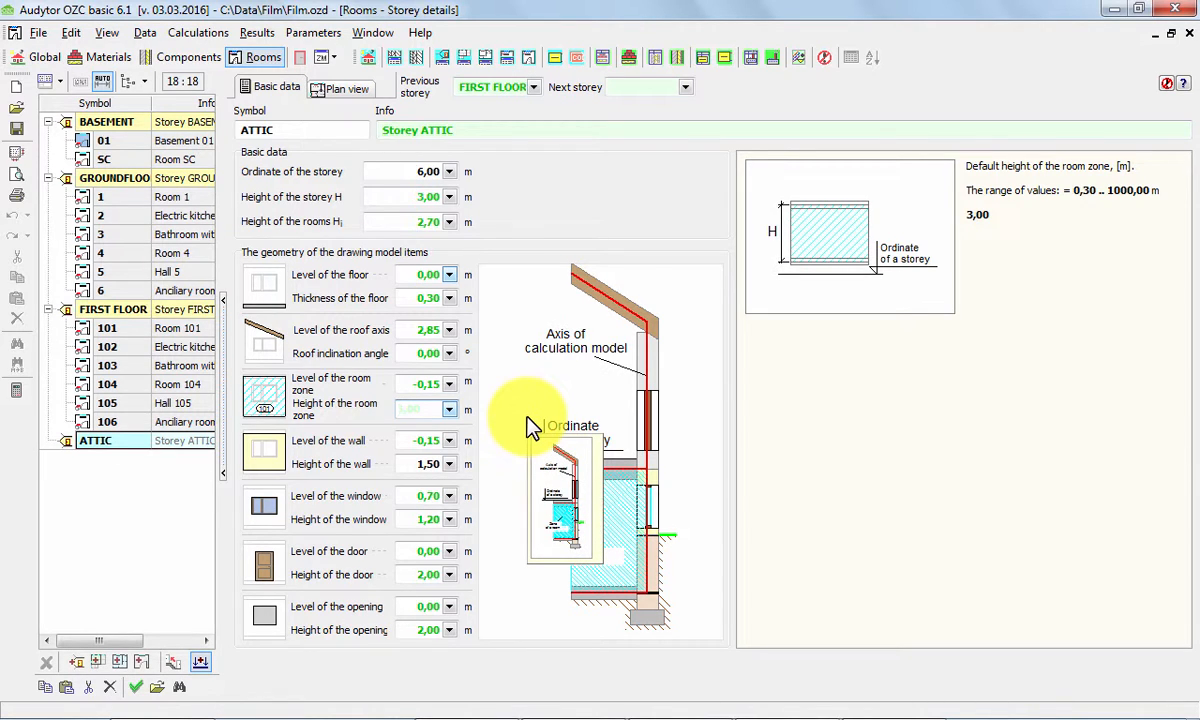
pyautogui.write('4')
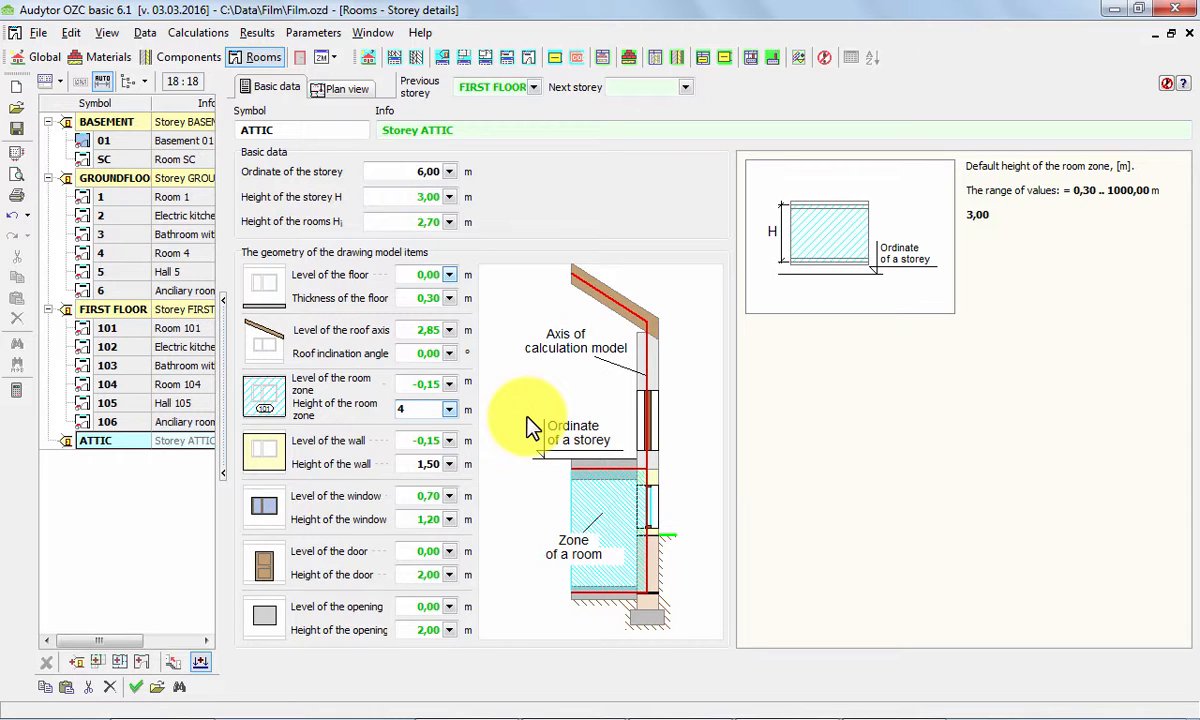
pyautogui.press('Tab')
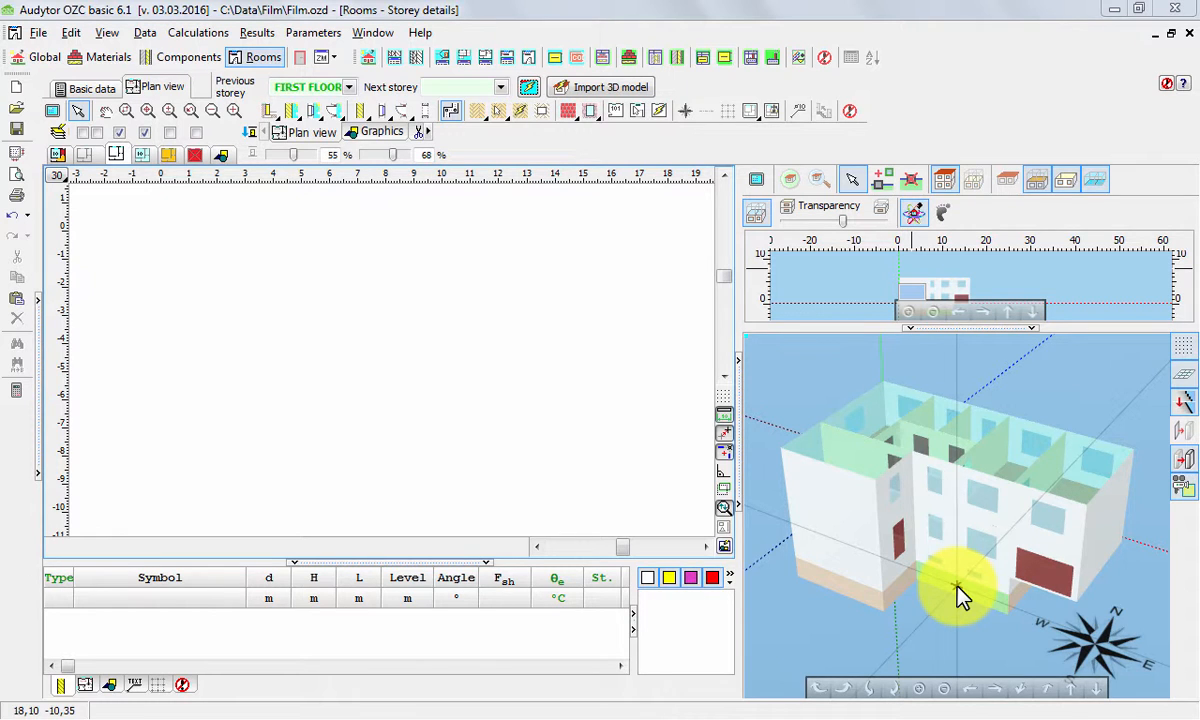
# Trace a closed L-shaped outline of EW50 external walls over the first-floor drawing, about 12.10 by 9.40 m, leaving out the easternmost room.
pyautogui.click(722, 530)
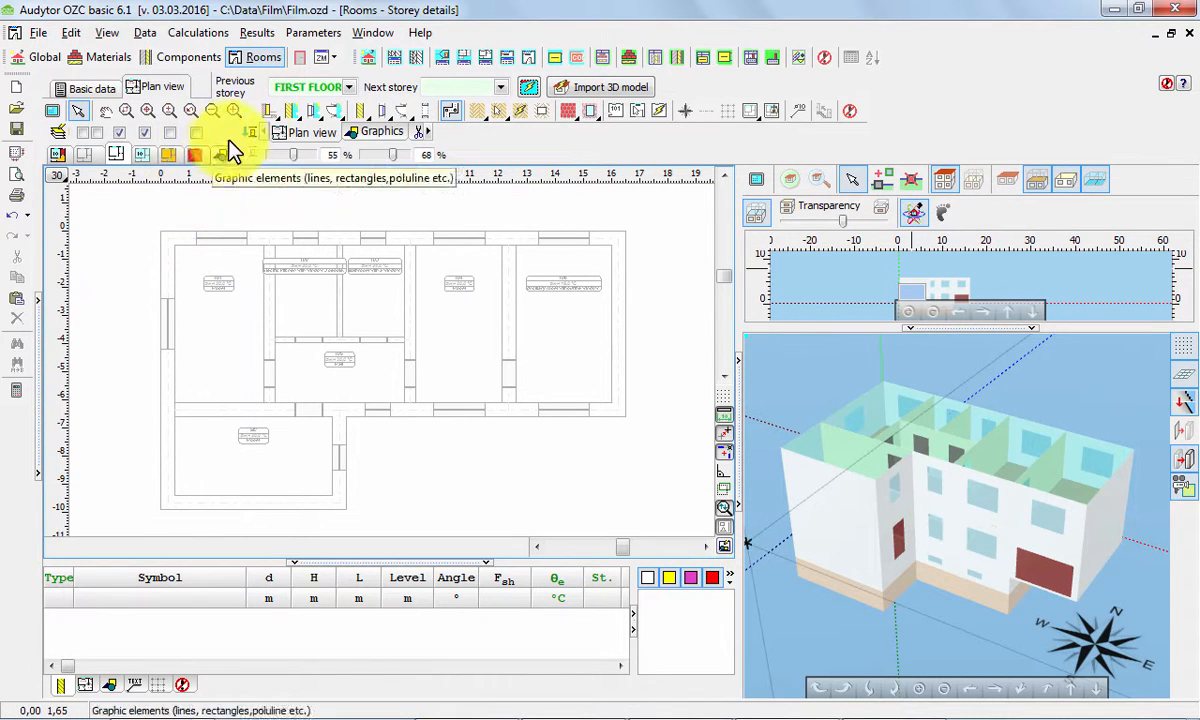
pyautogui.click(291, 113)
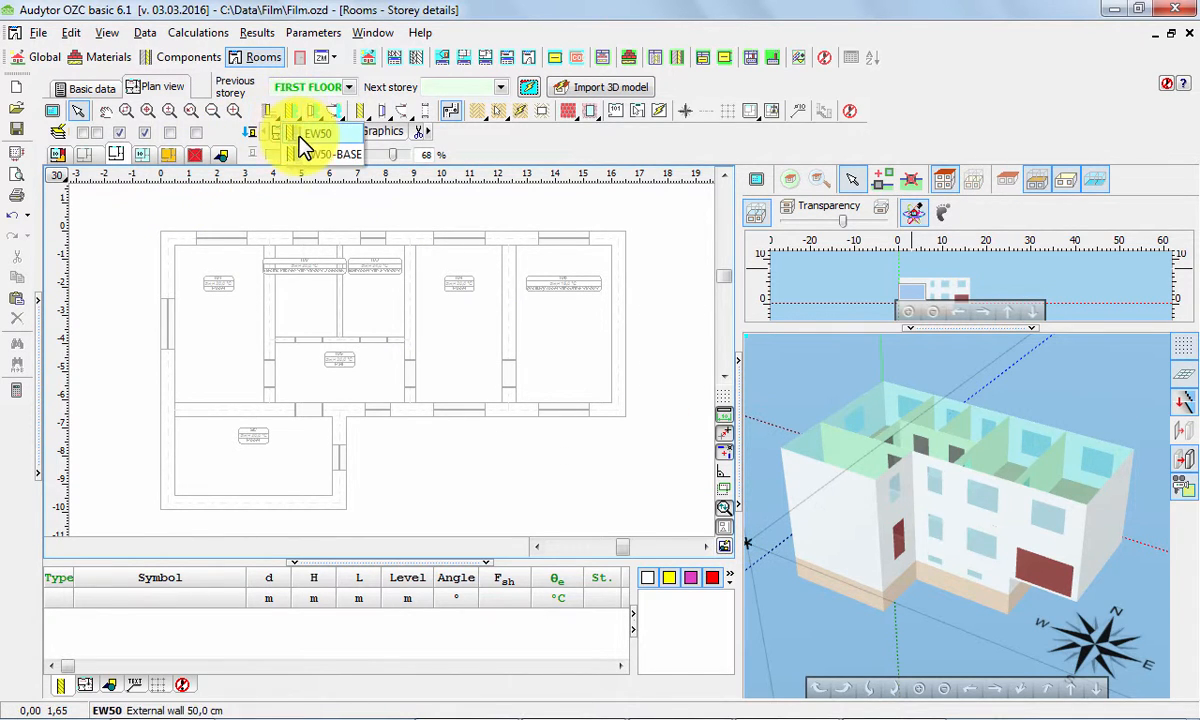
pyautogui.click(168, 238)
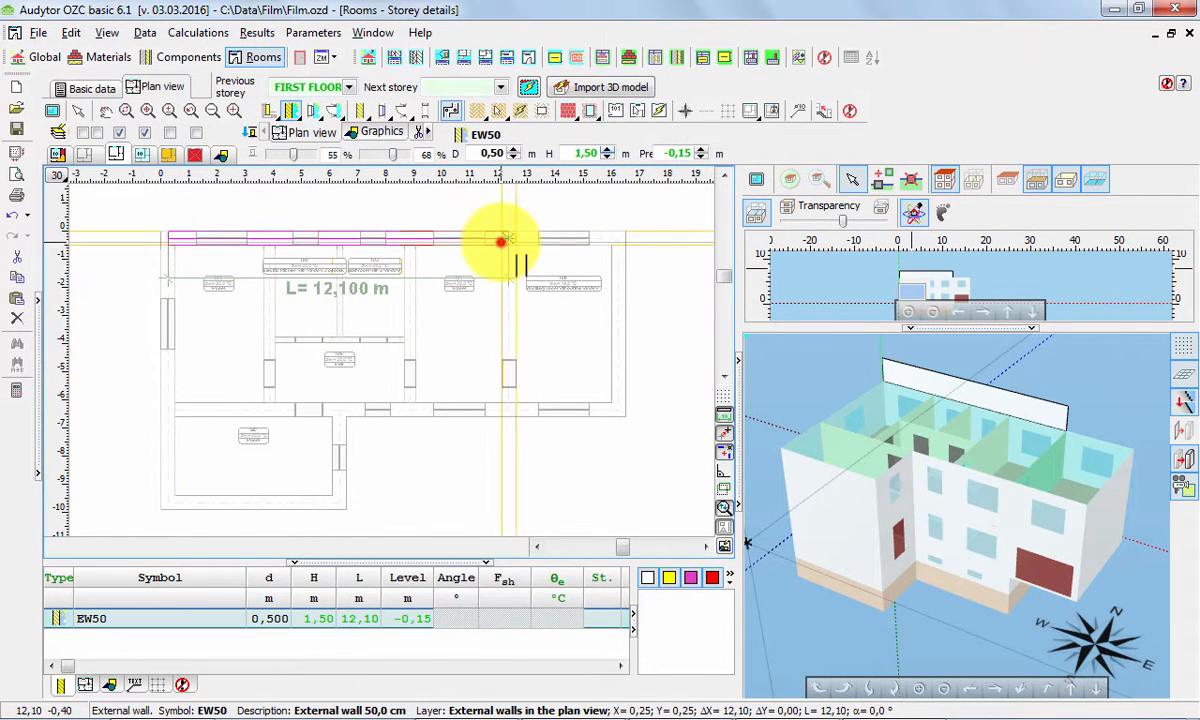
pyautogui.click(508, 238)
pyautogui.click(508, 410)
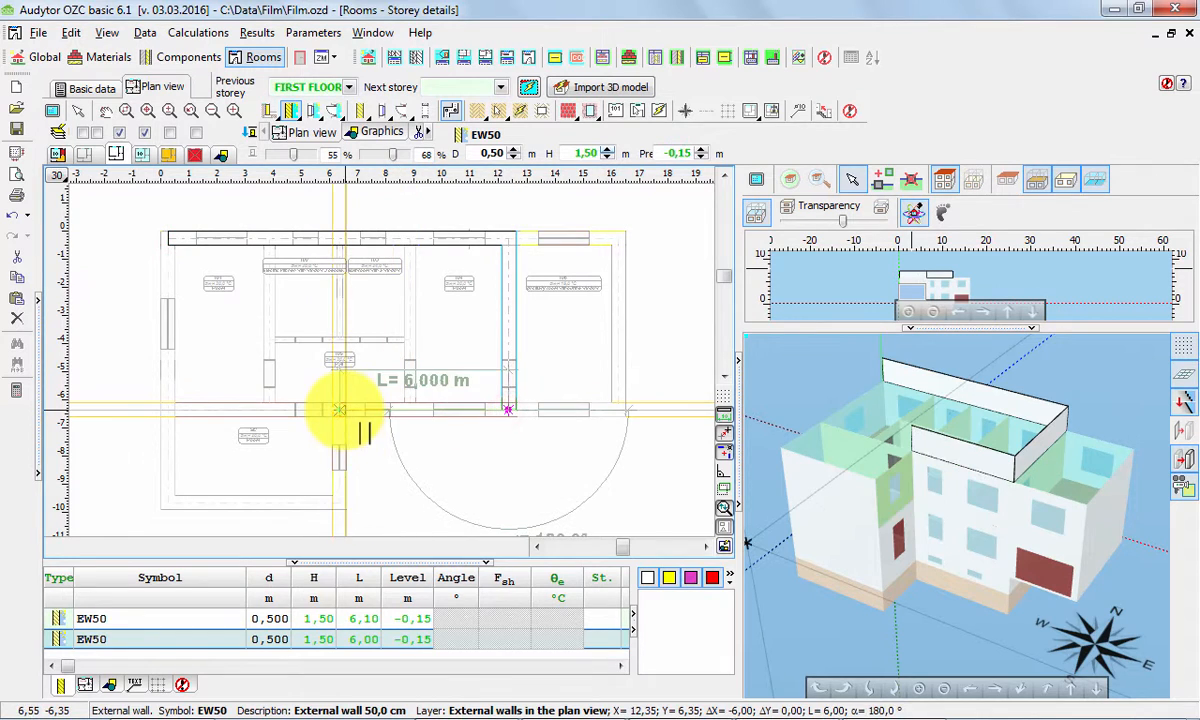
pyautogui.click(338, 410)
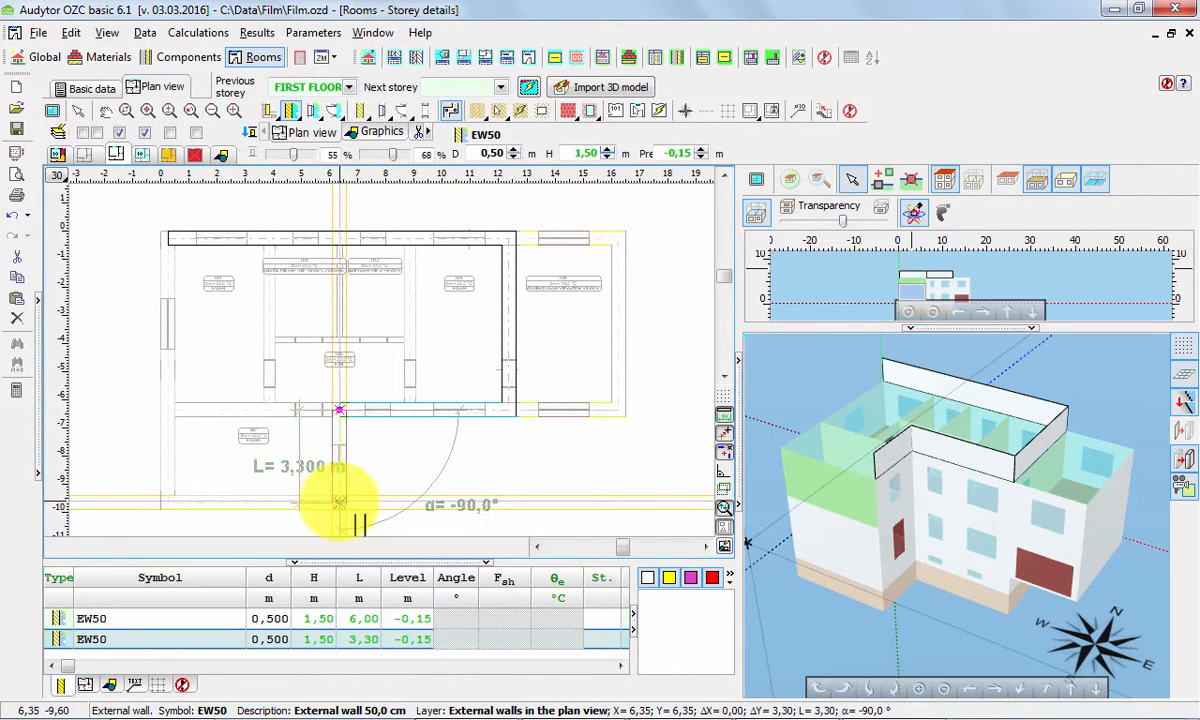
pyautogui.click(340, 501)
pyautogui.click(167, 502)
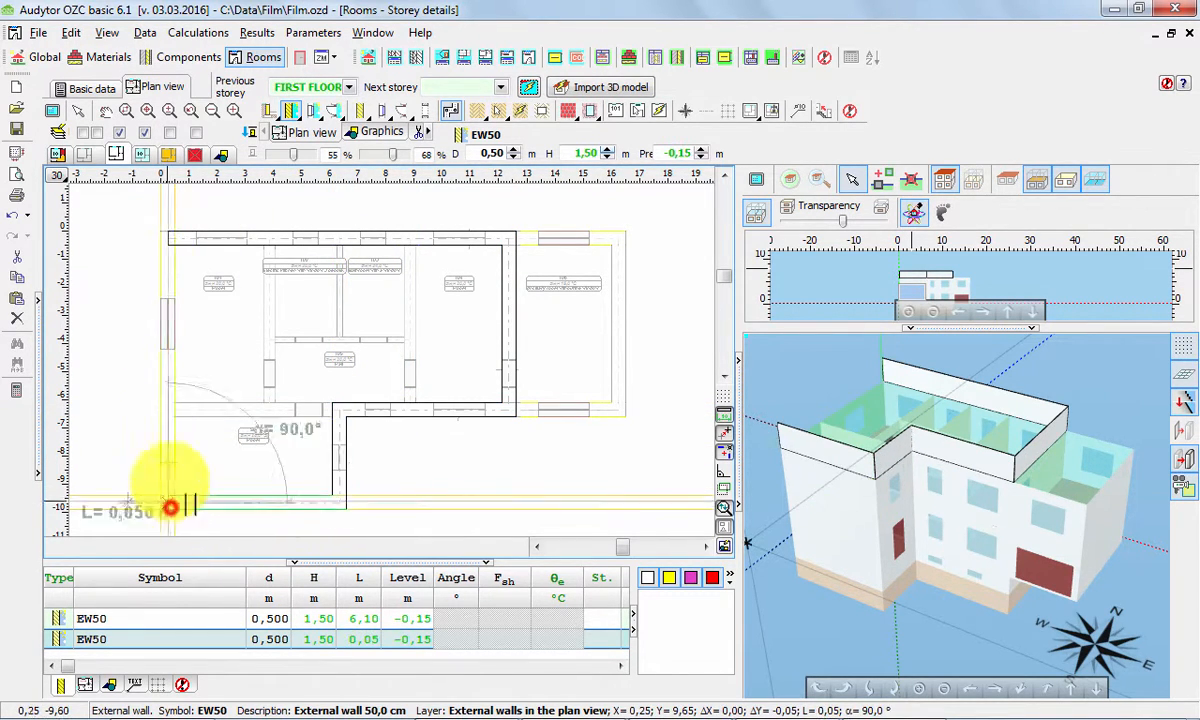
pyautogui.click(167, 236)
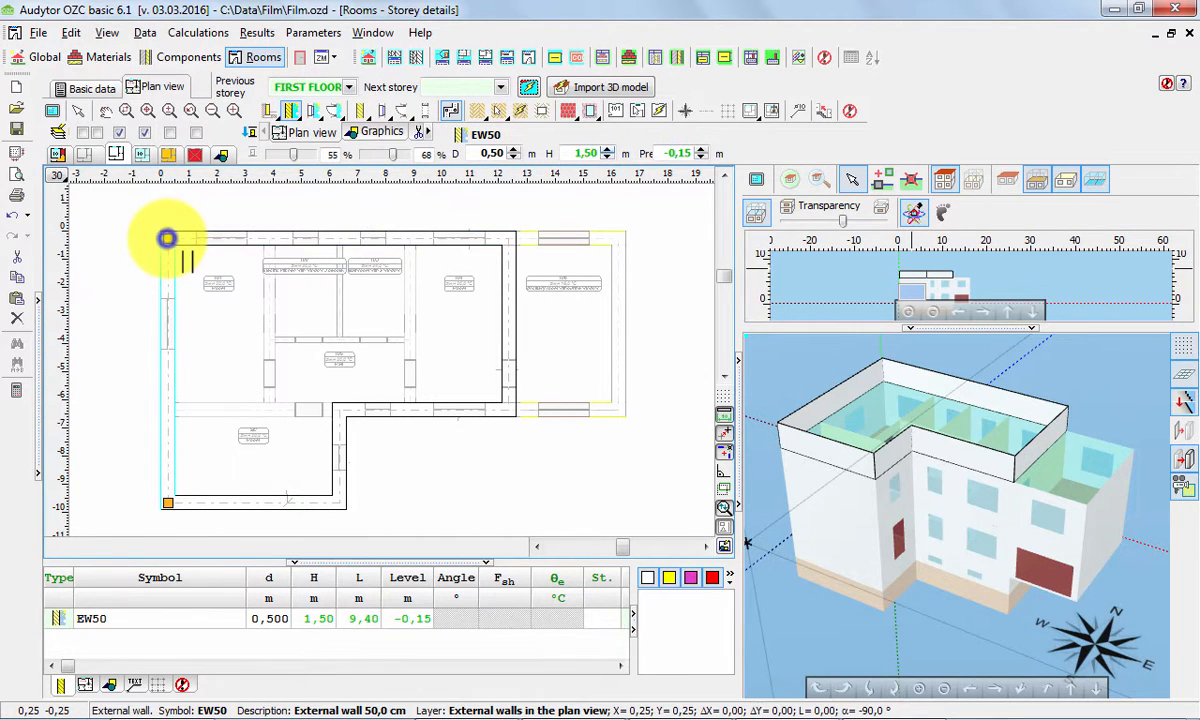
pyautogui.press('Escape')
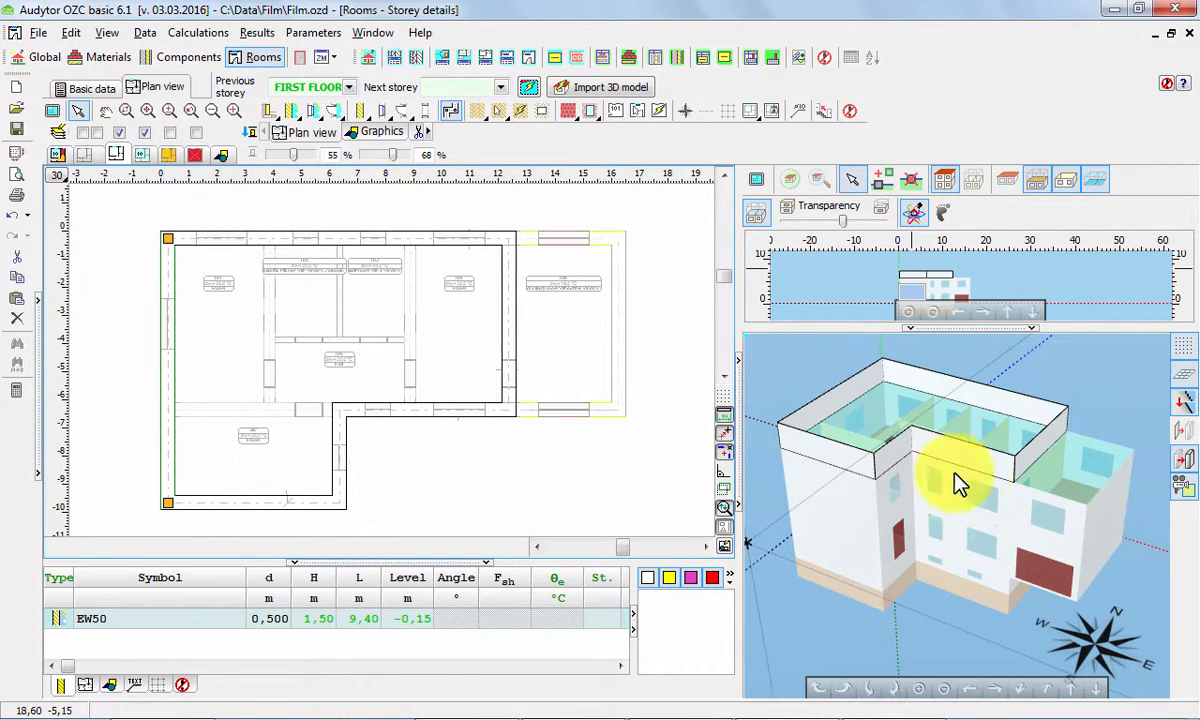
# Hide the previous storey's drawing and draw an IW50 internal wall about 6.10 m long from the inner corner to the west external wall.
pyautogui.moveTo(985, 485); pyautogui.dragTo(985, 572)
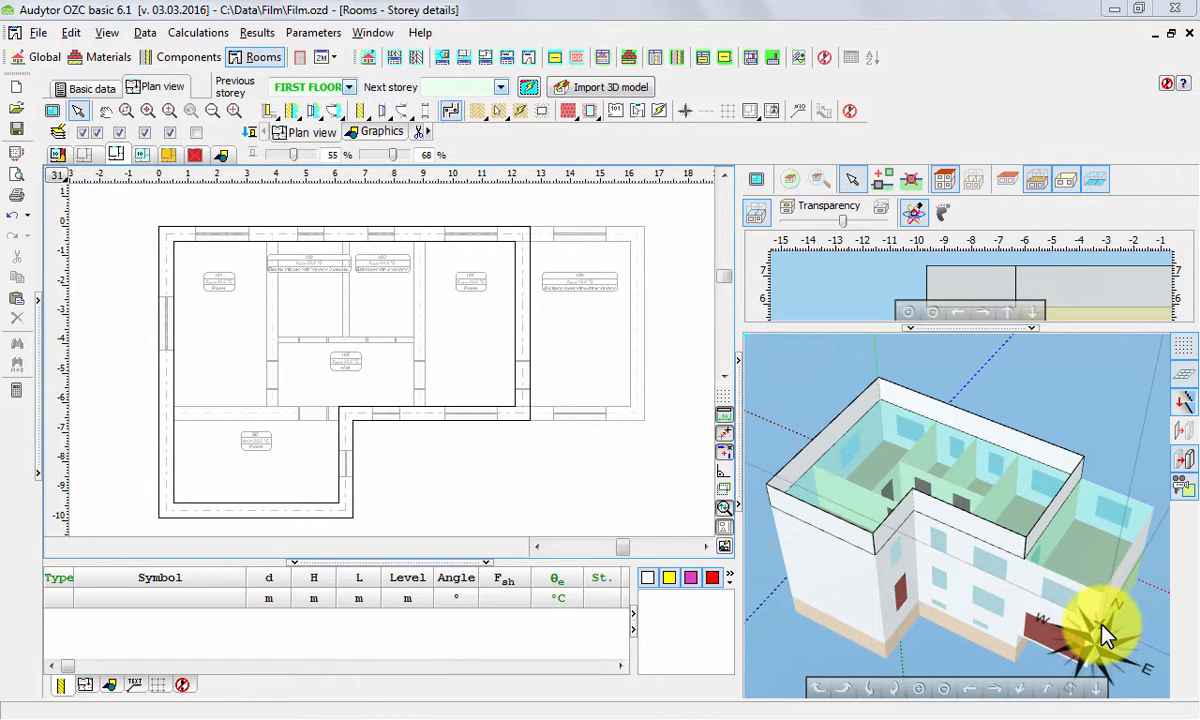
pyautogui.click(722, 530)
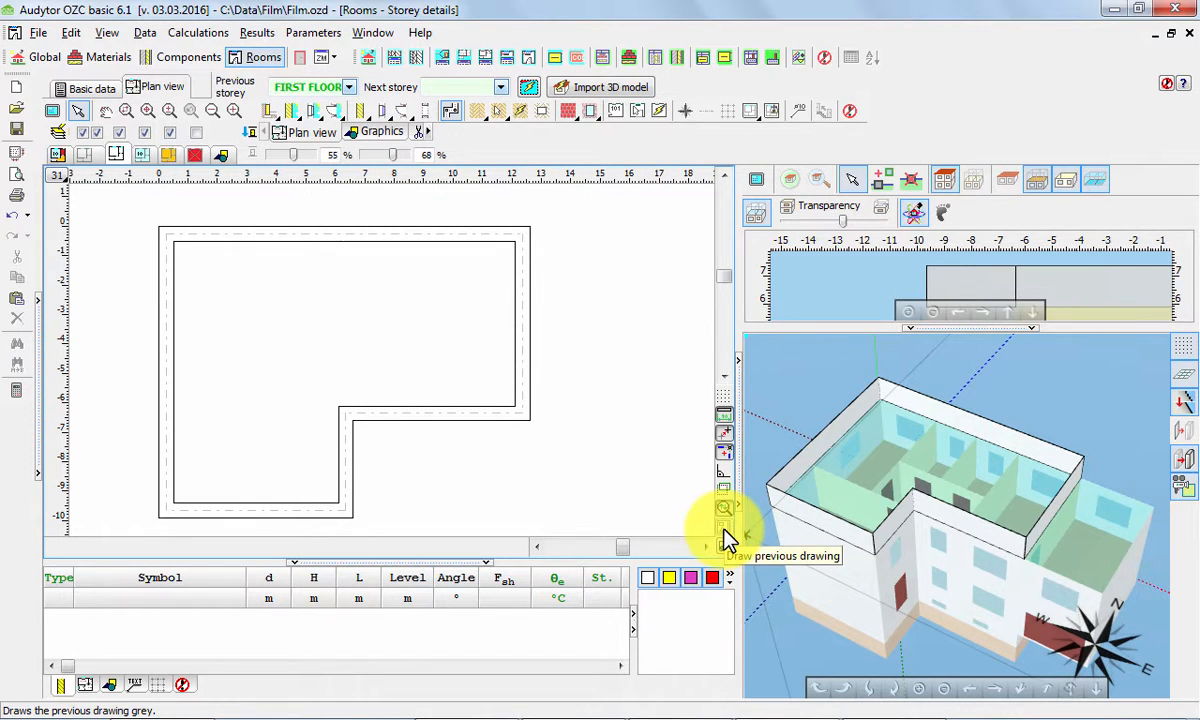
pyautogui.click(370, 112)
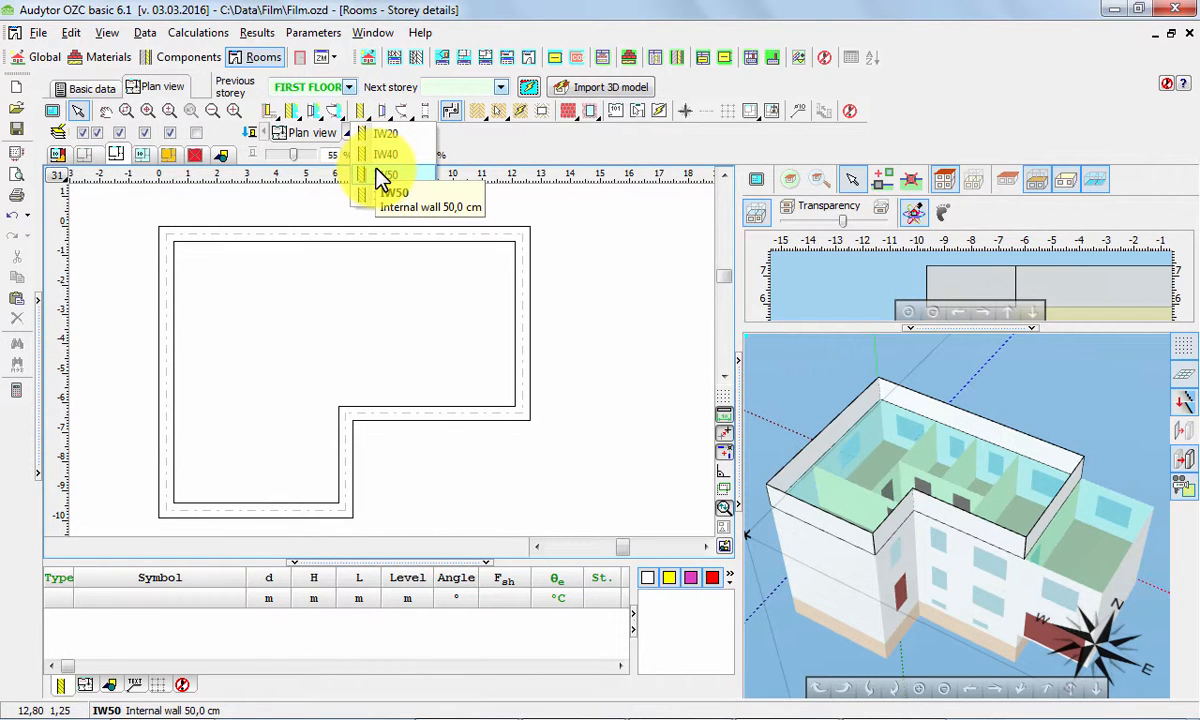
pyautogui.click(380, 178)
pyautogui.click(343, 410)
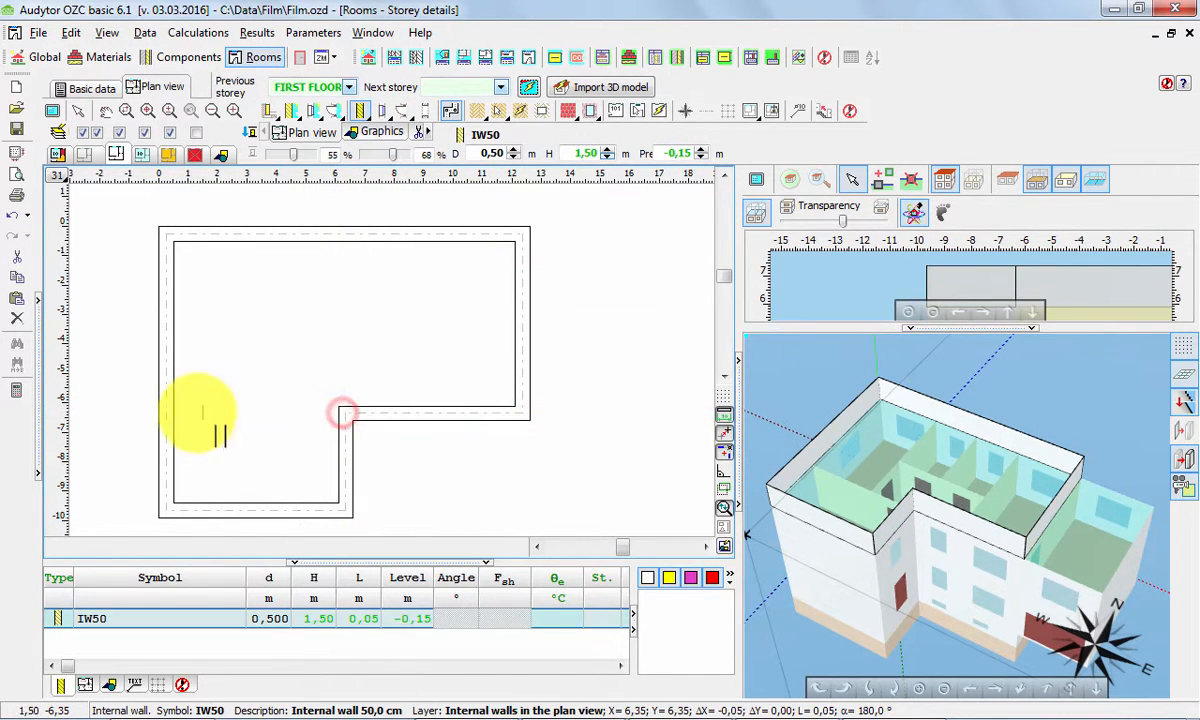
pyautogui.click(166, 413)
pyautogui.rightClick(166, 412)
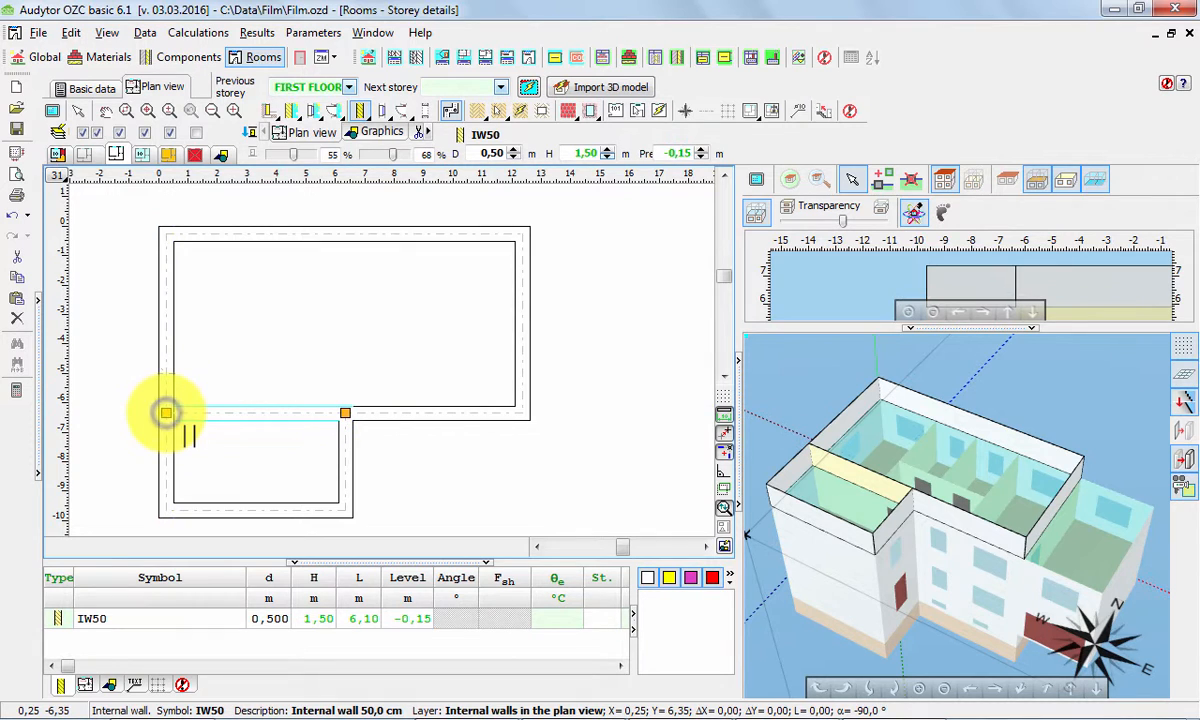
pyautogui.click(410, 455)
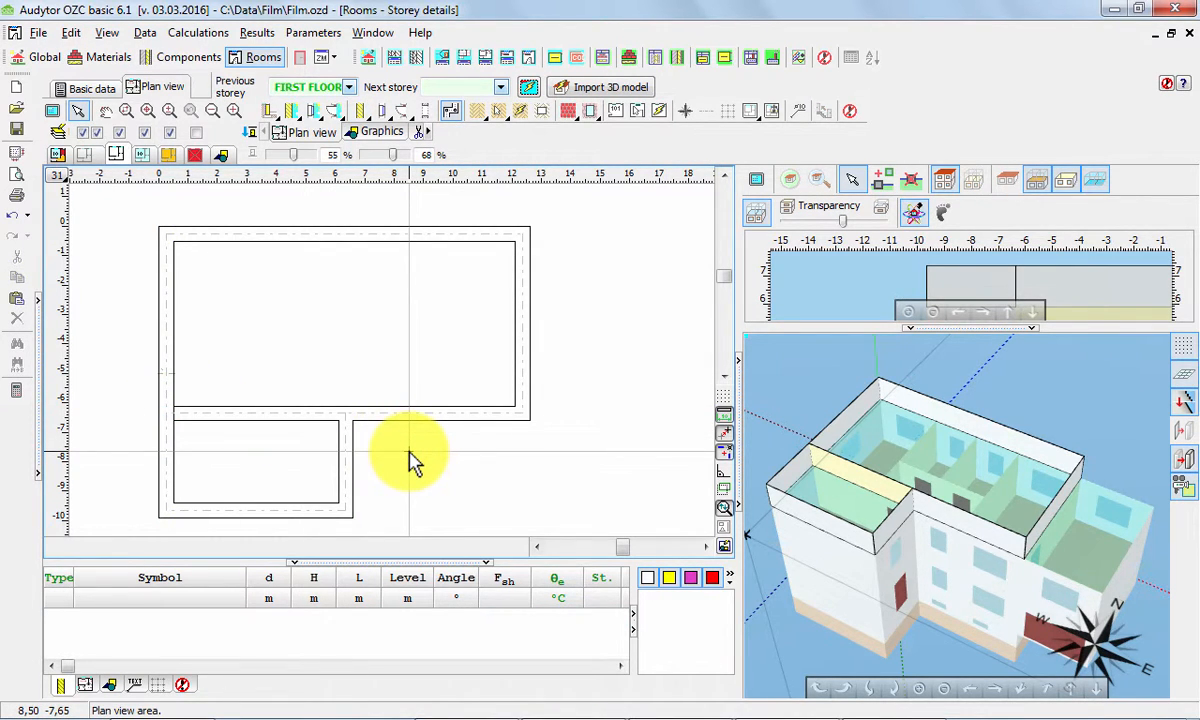
# Automatically create the attic floors with the CEIL_ATTIC construction, 0,30 m thick.
pyautogui.click(522, 110)
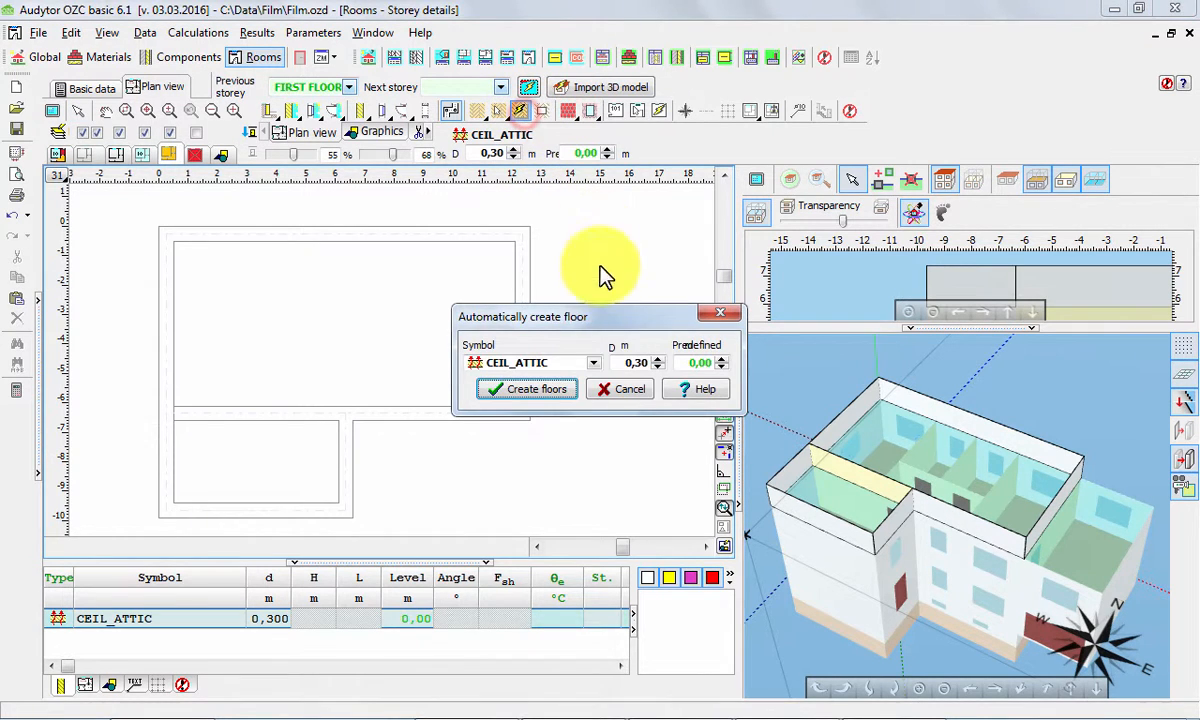
pyautogui.click(552, 392)
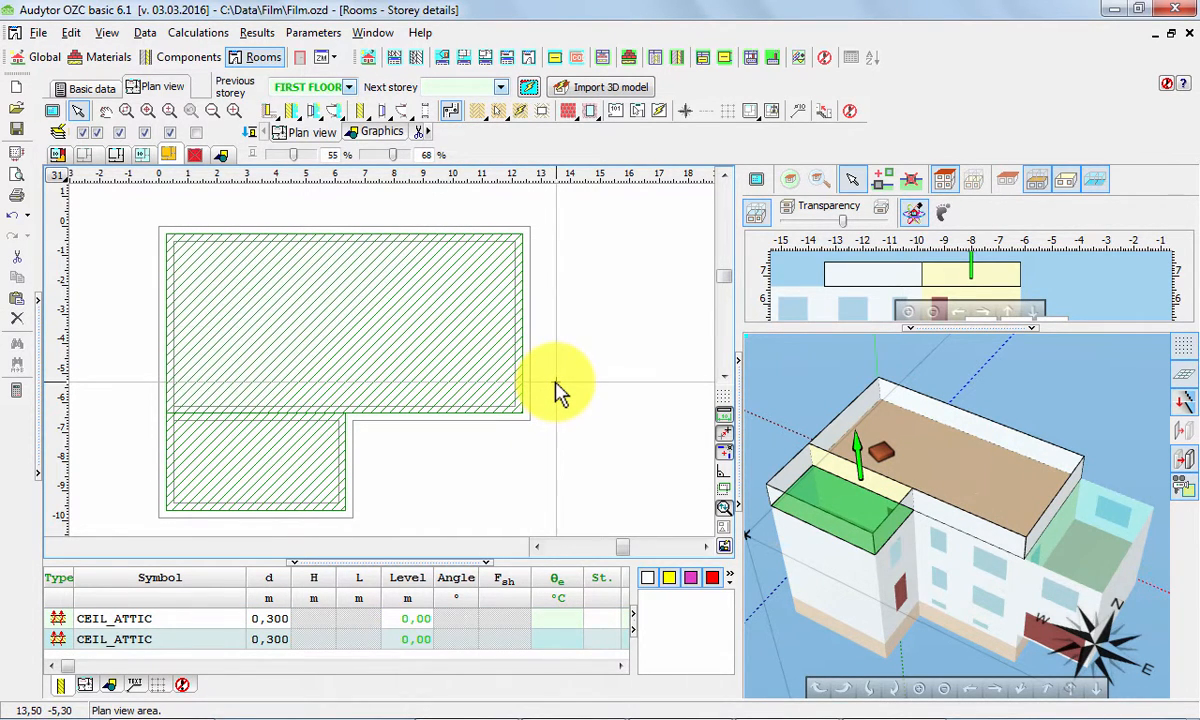
# Place automatically numbered room zones starting at 201, type Anciliary room with the window, in the large room and the small south-west room.
pyautogui.click(639, 108)
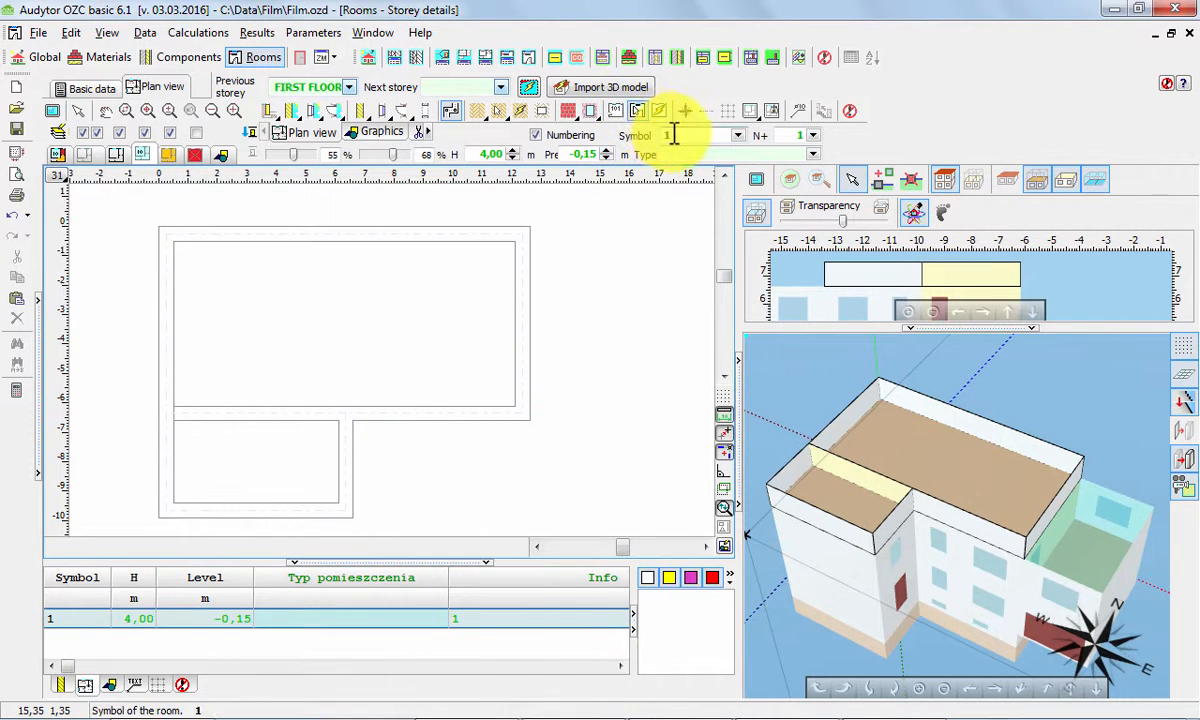
pyautogui.write('2')
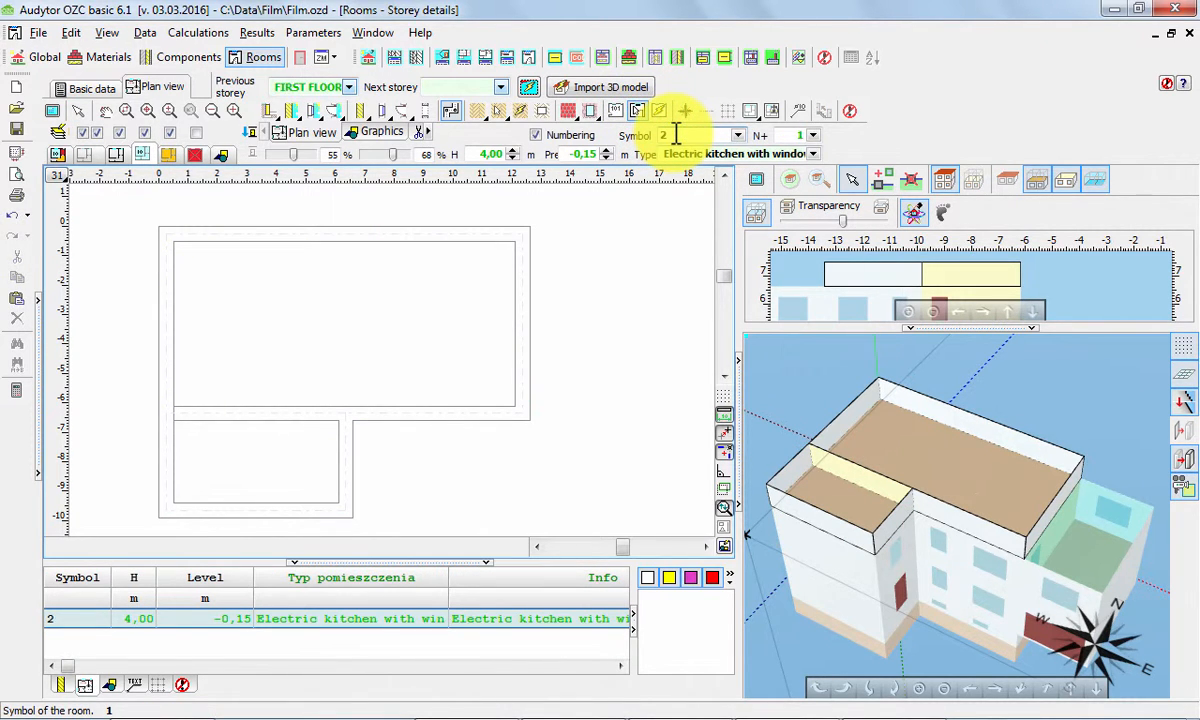
pyautogui.write('01')
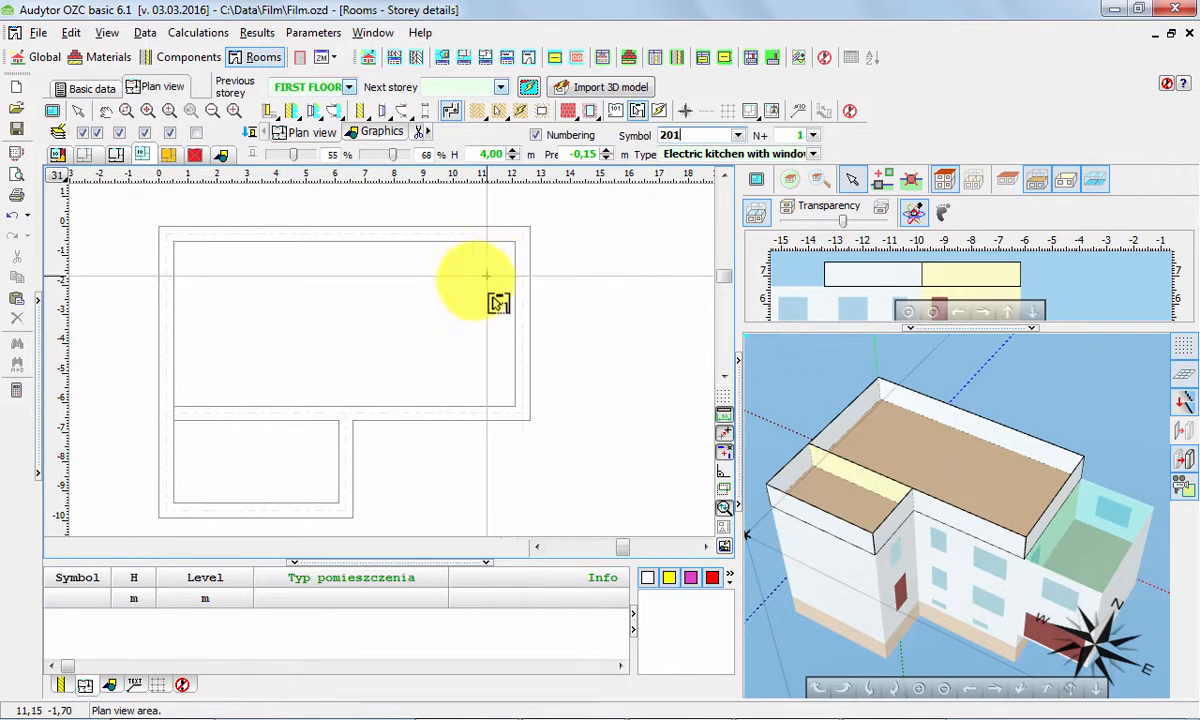
pyautogui.click(813, 154)
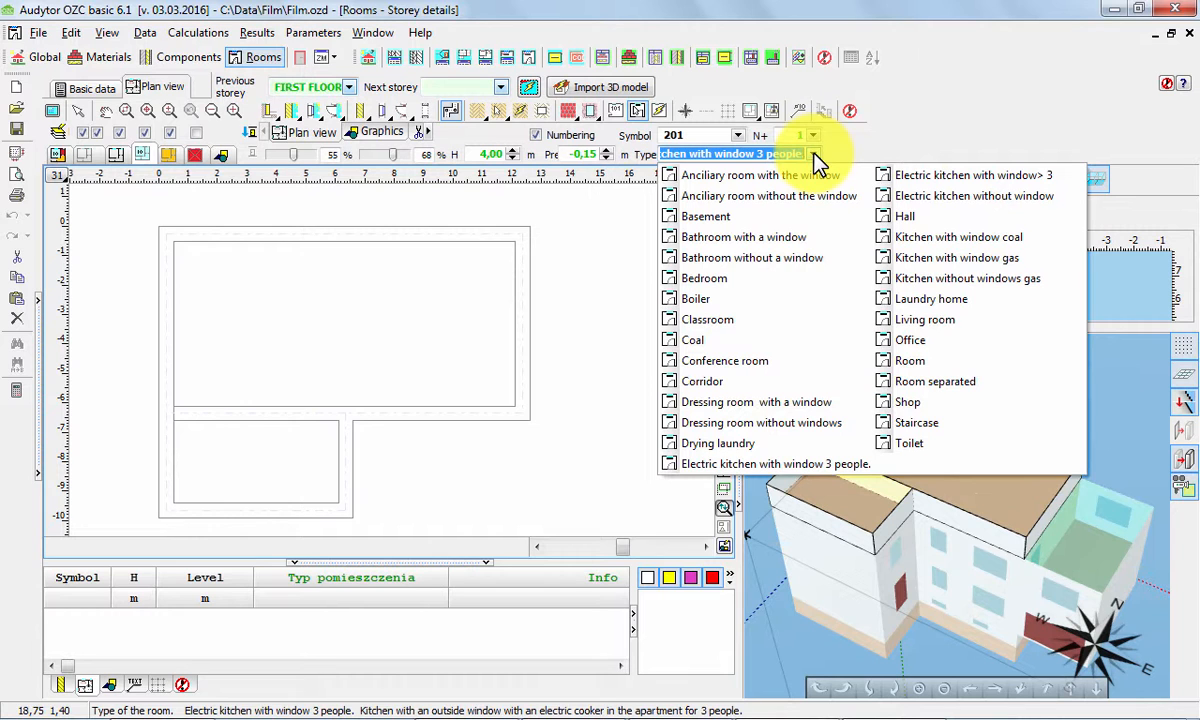
pyautogui.click(808, 177)
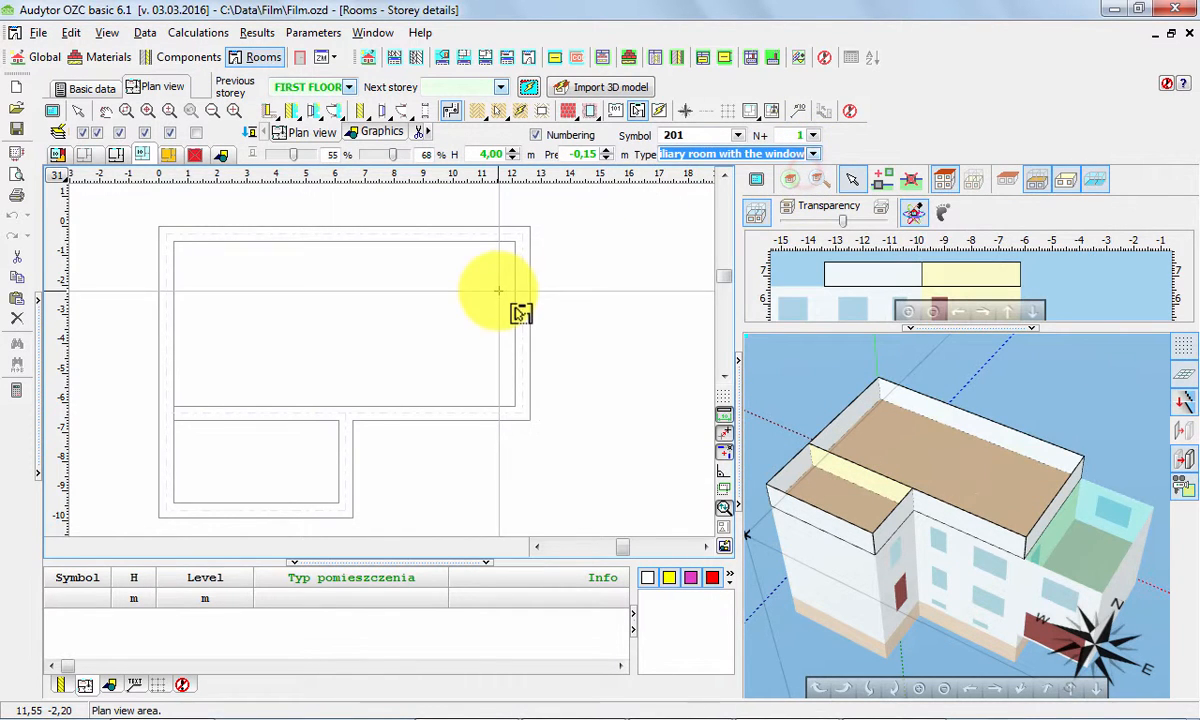
pyautogui.click(414, 302)
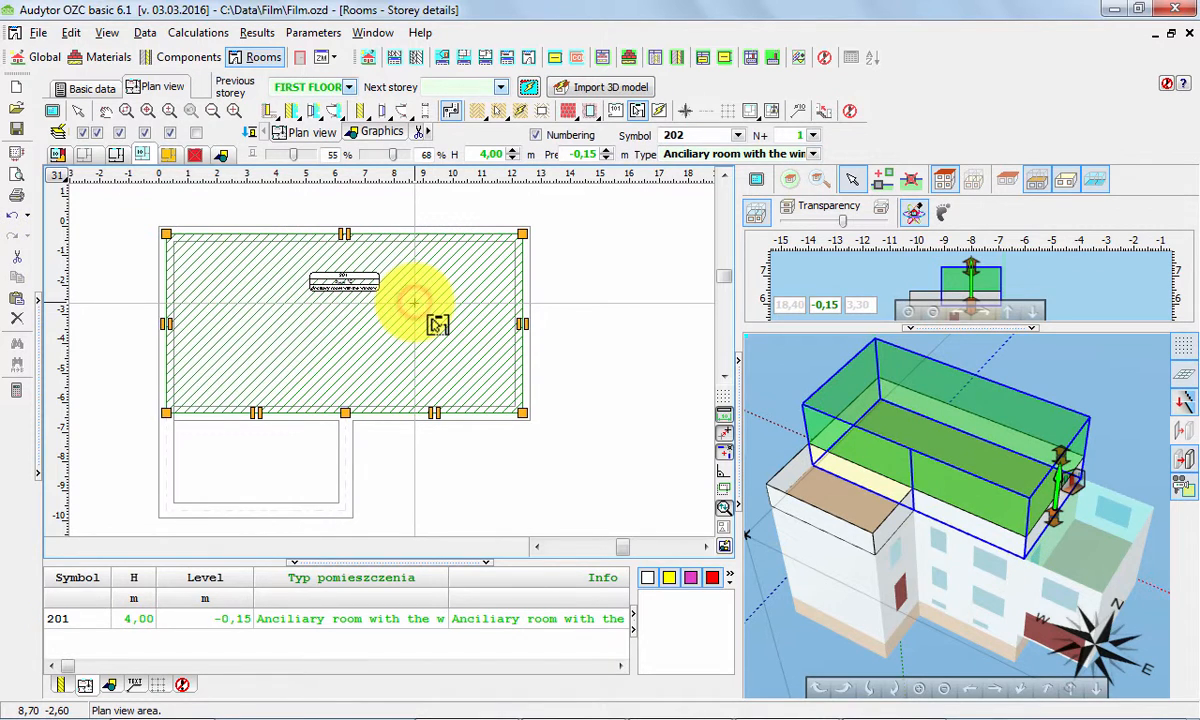
pyautogui.click(246, 460)
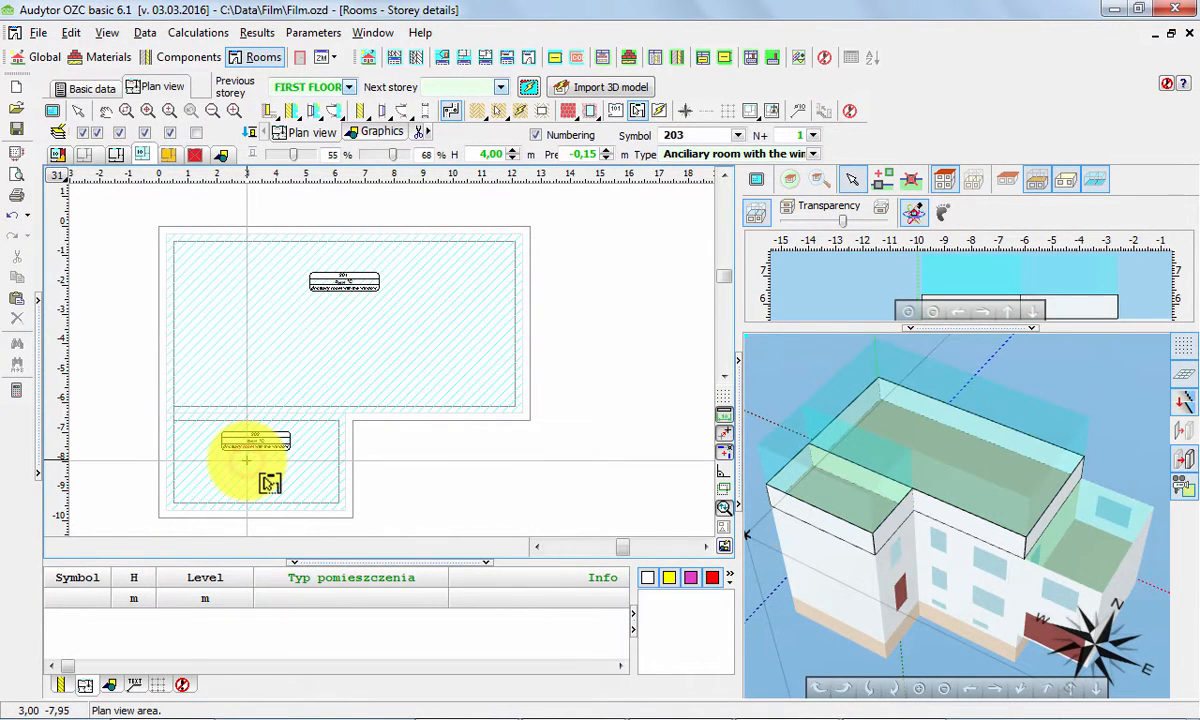
pyautogui.press('Escape')
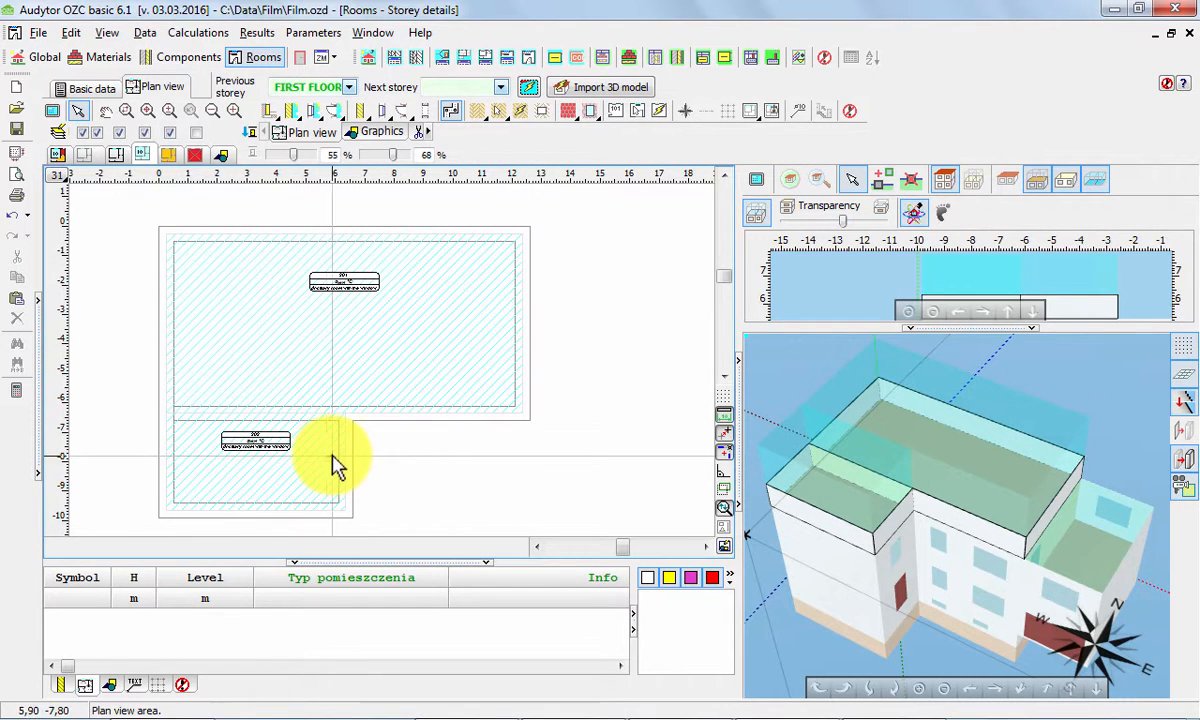
# Change the symbol of the small south-west room zone to SC.
pyautogui.click(345, 458)
pyautogui.click(345, 458)
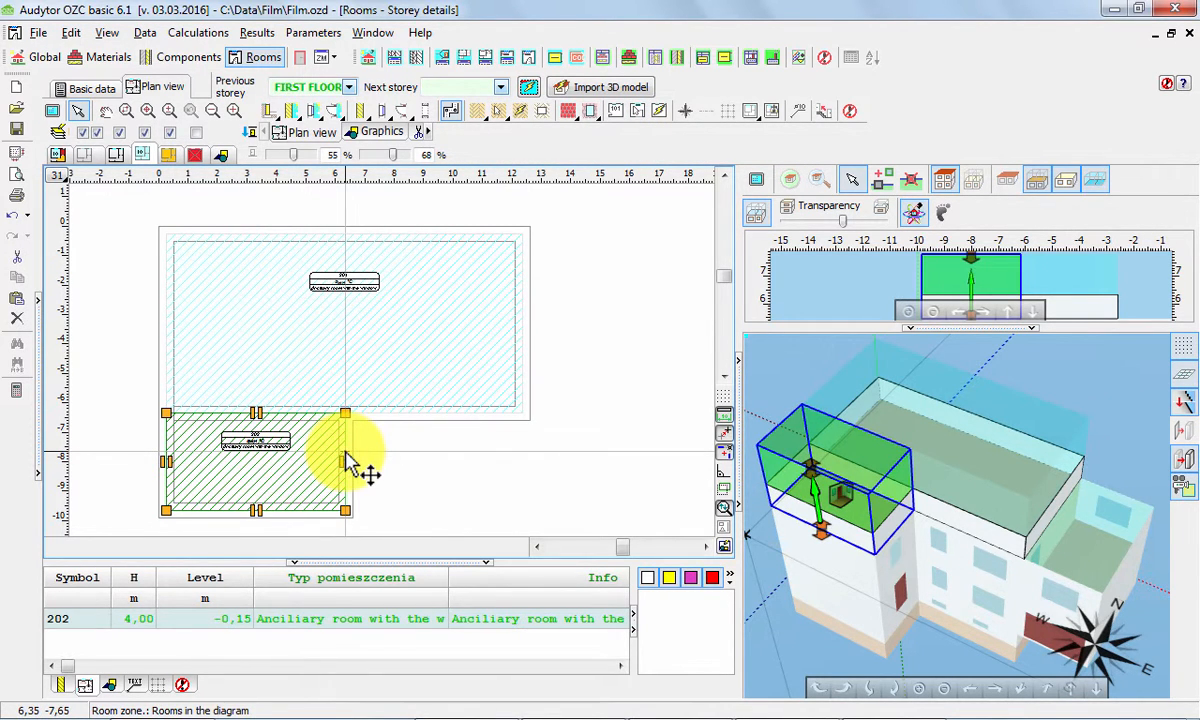
pyautogui.click(68, 618)
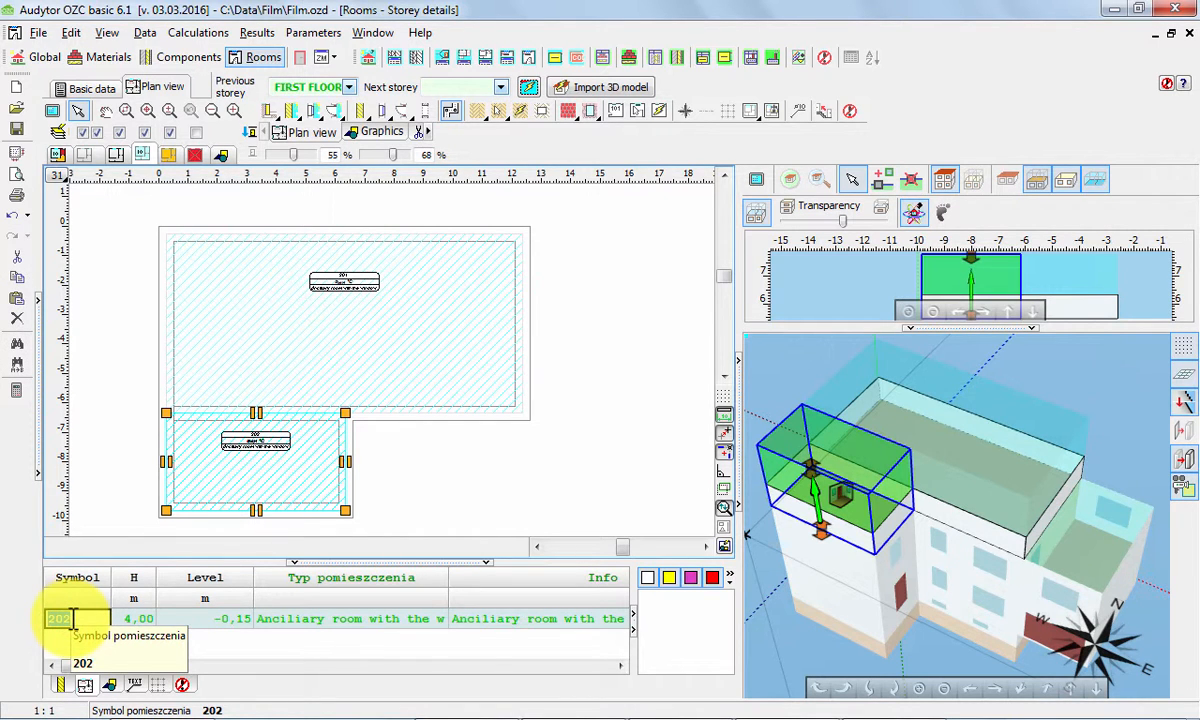
pyautogui.write('SC')
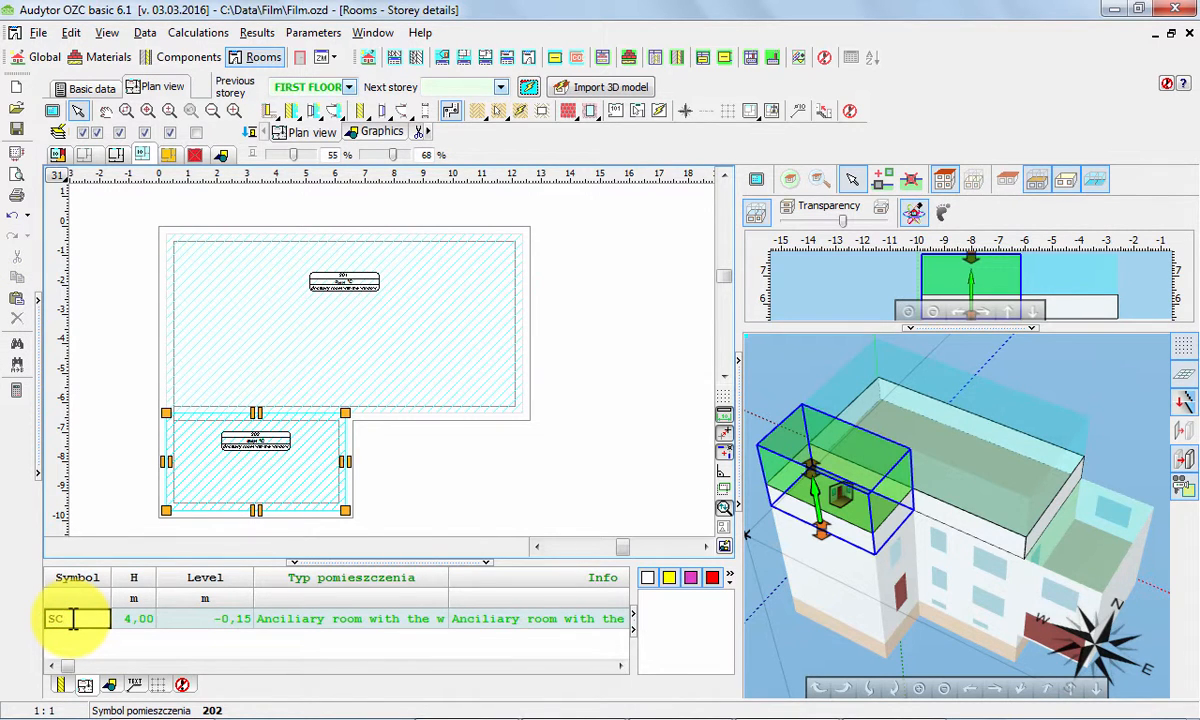
pyautogui.press('Return')
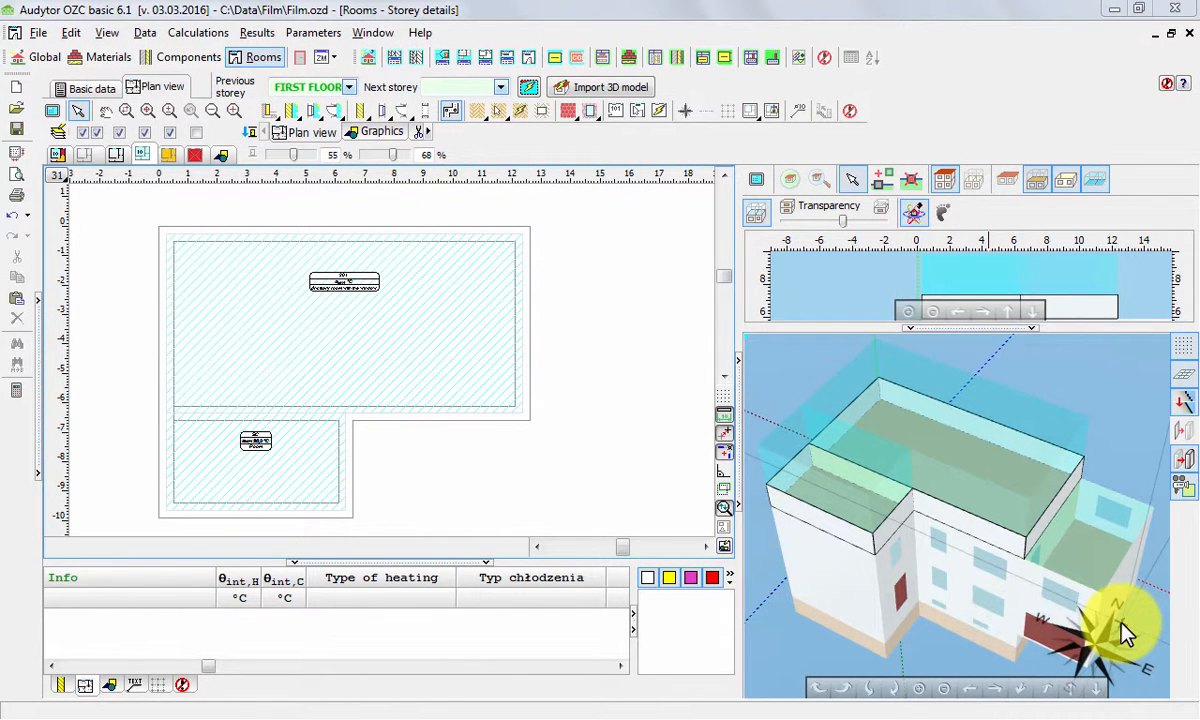
# Set the type of heating of the large attic room zone to No heating and select the small south-west room zone.
pyautogui.click(525, 290)
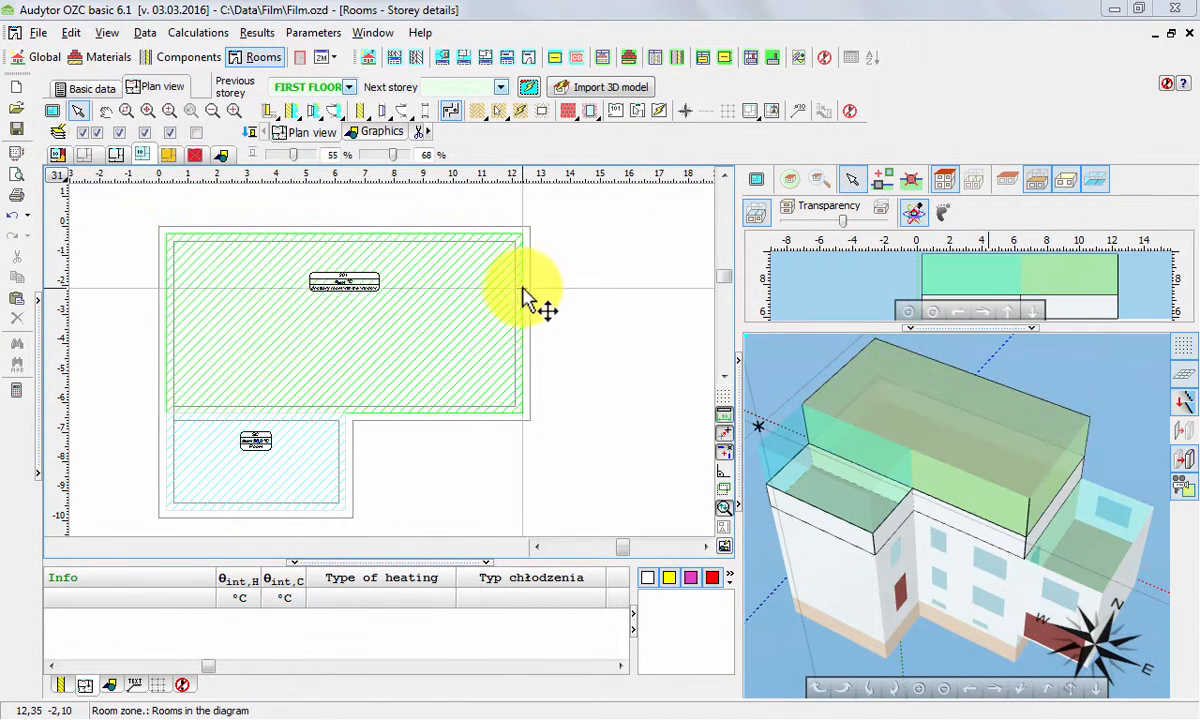
pyautogui.click(525, 290)
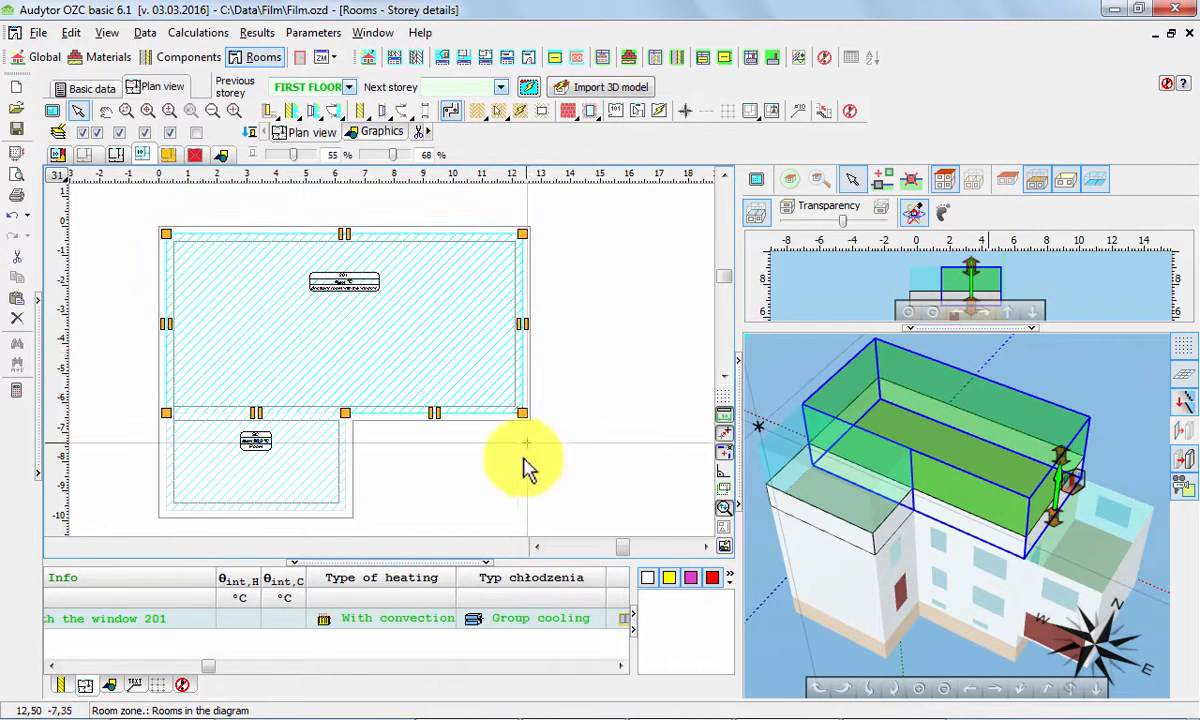
pyautogui.click(372, 620)
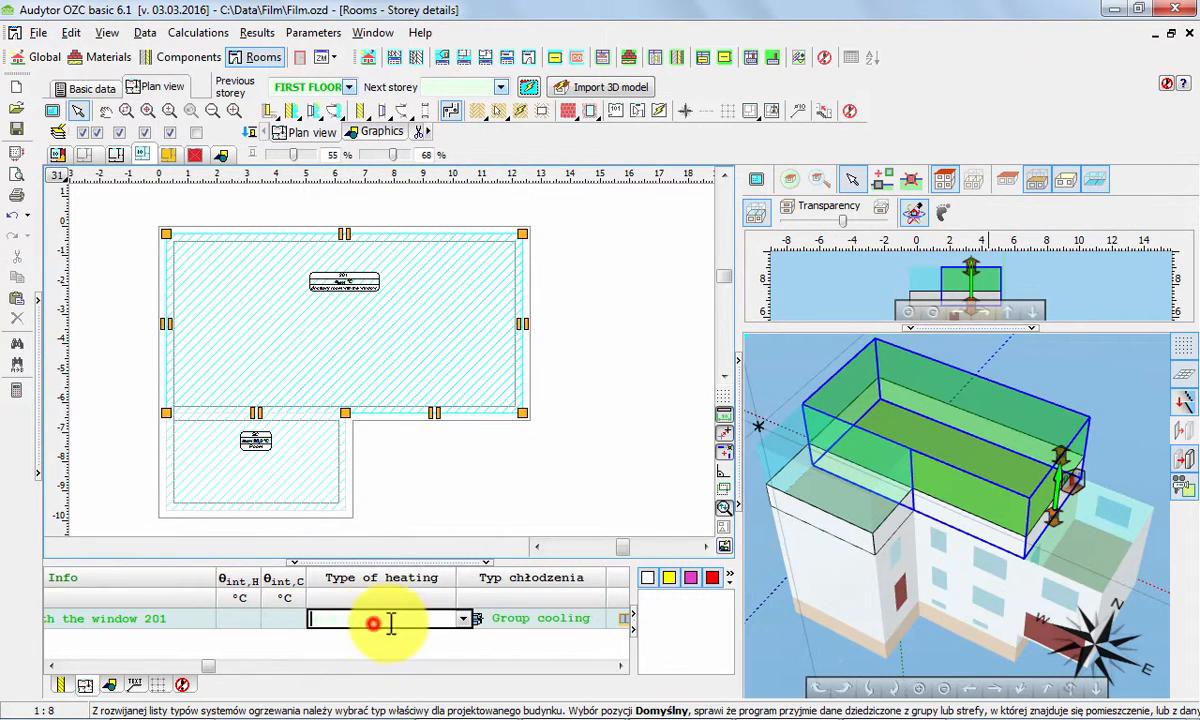
pyautogui.click(462, 618)
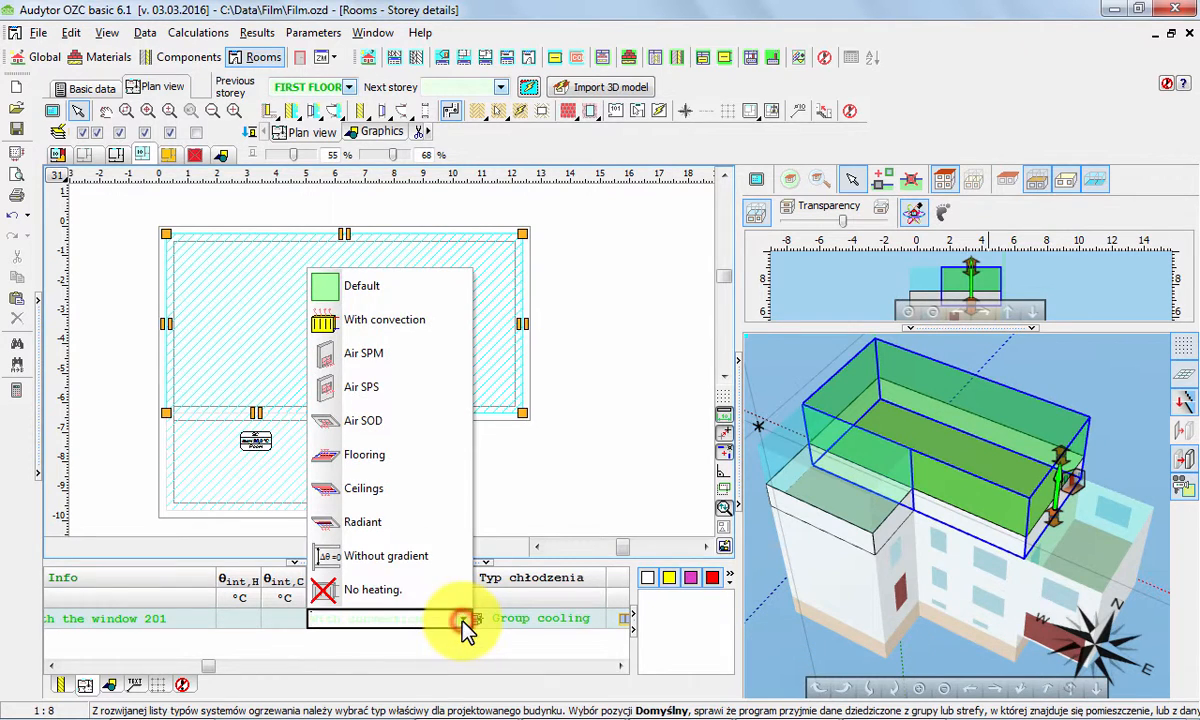
pyautogui.click(390, 592)
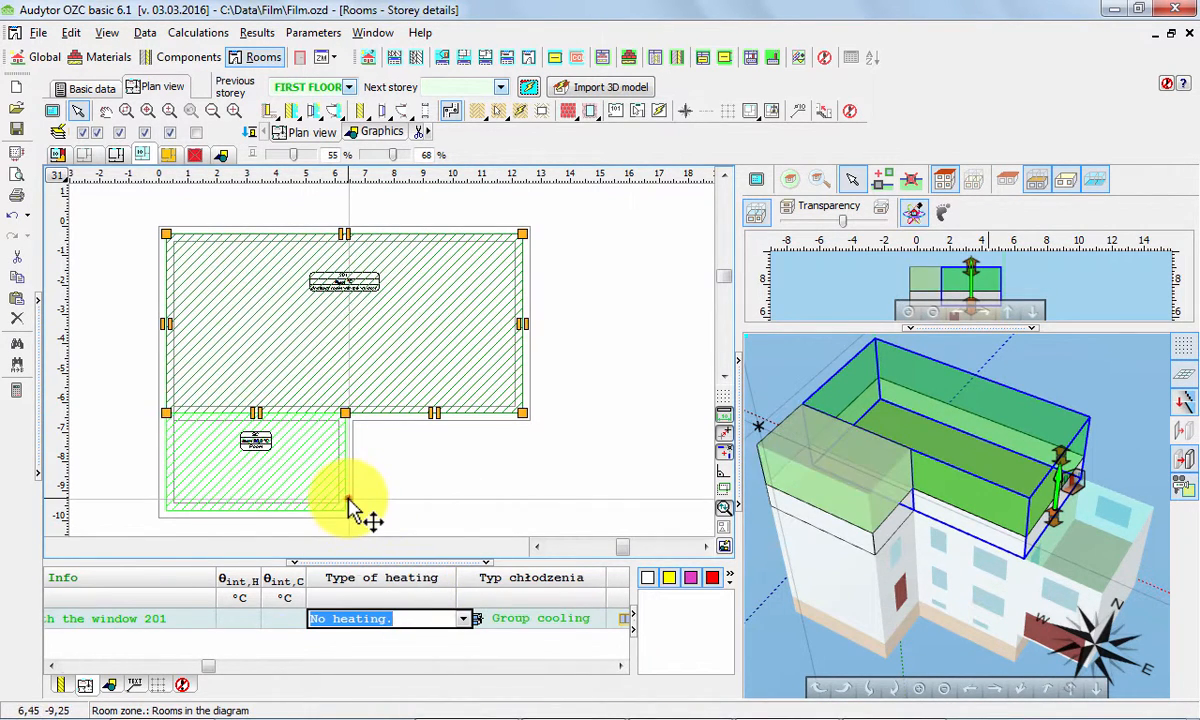
pyautogui.click(350, 500)
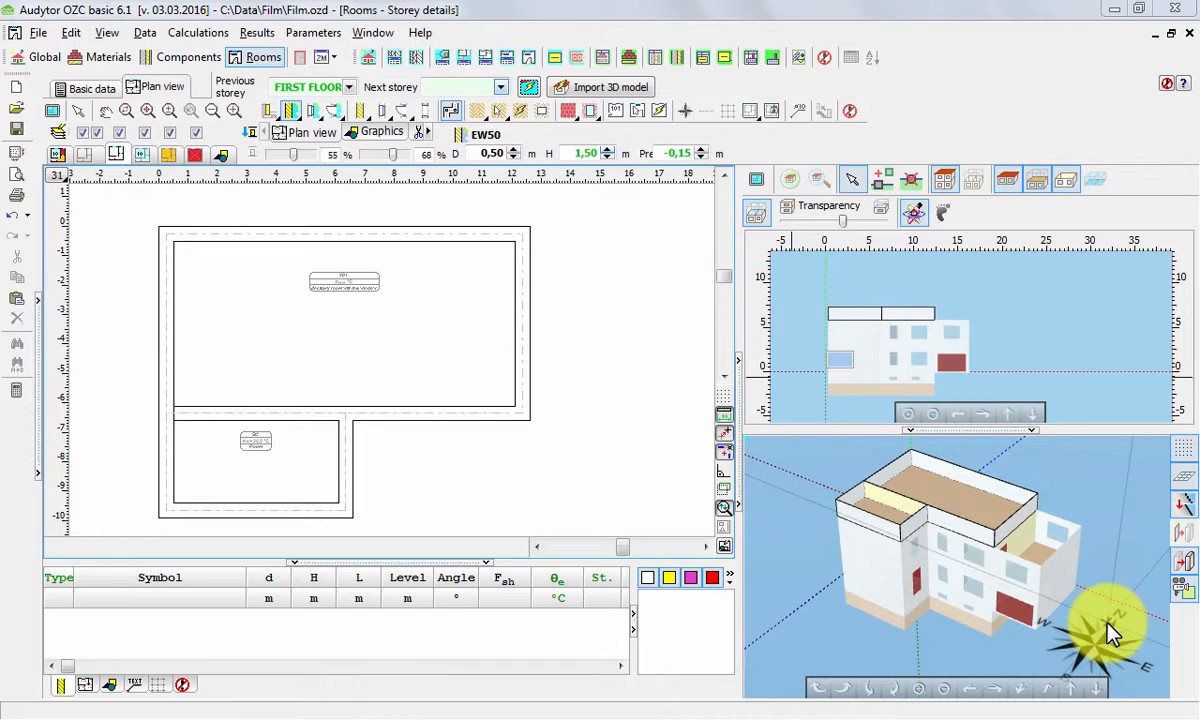
# Draw the north ROOF slope at 30,00° from the north wall to a central east–west ridge, with a diagonal hip at the north-west corner.
pyautogui.click(567, 115)
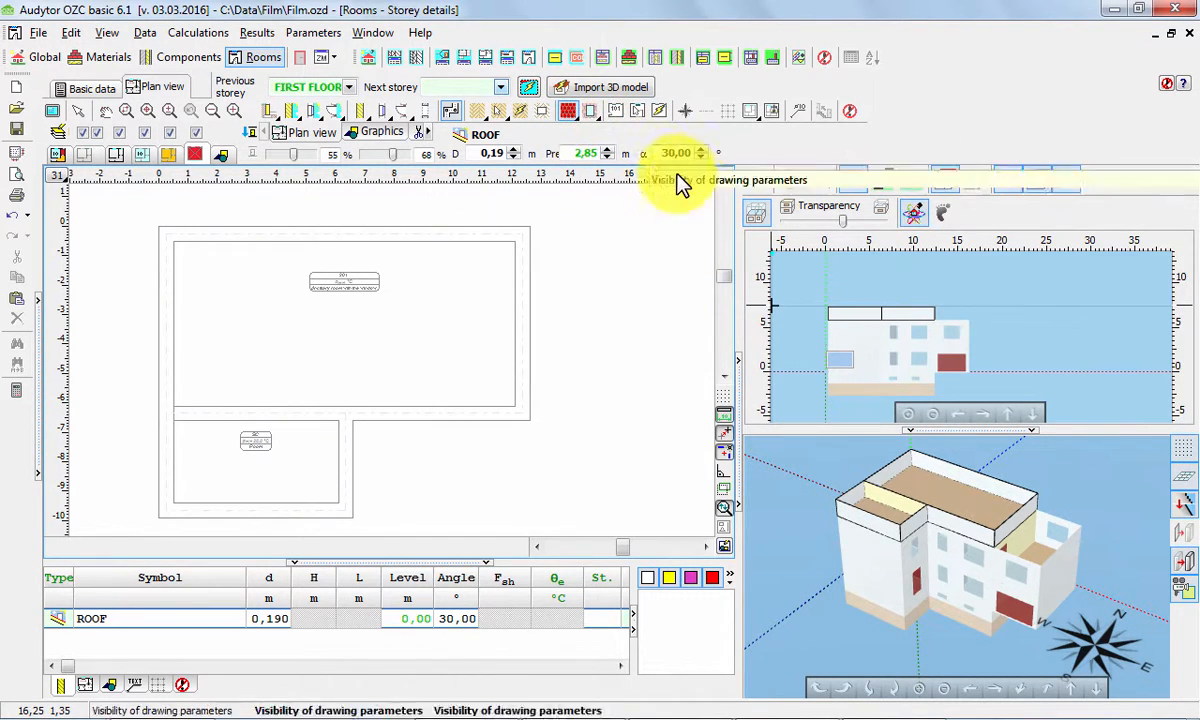
pyautogui.doubleClick(669, 153)
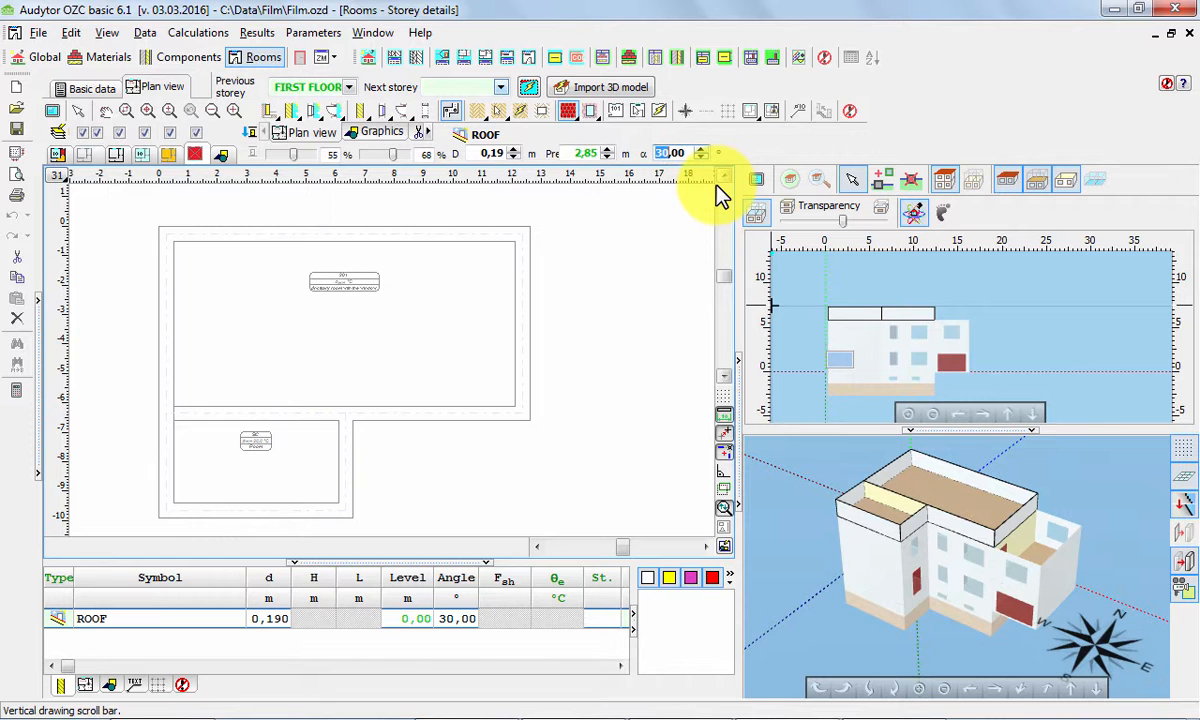
pyautogui.click(522, 232)
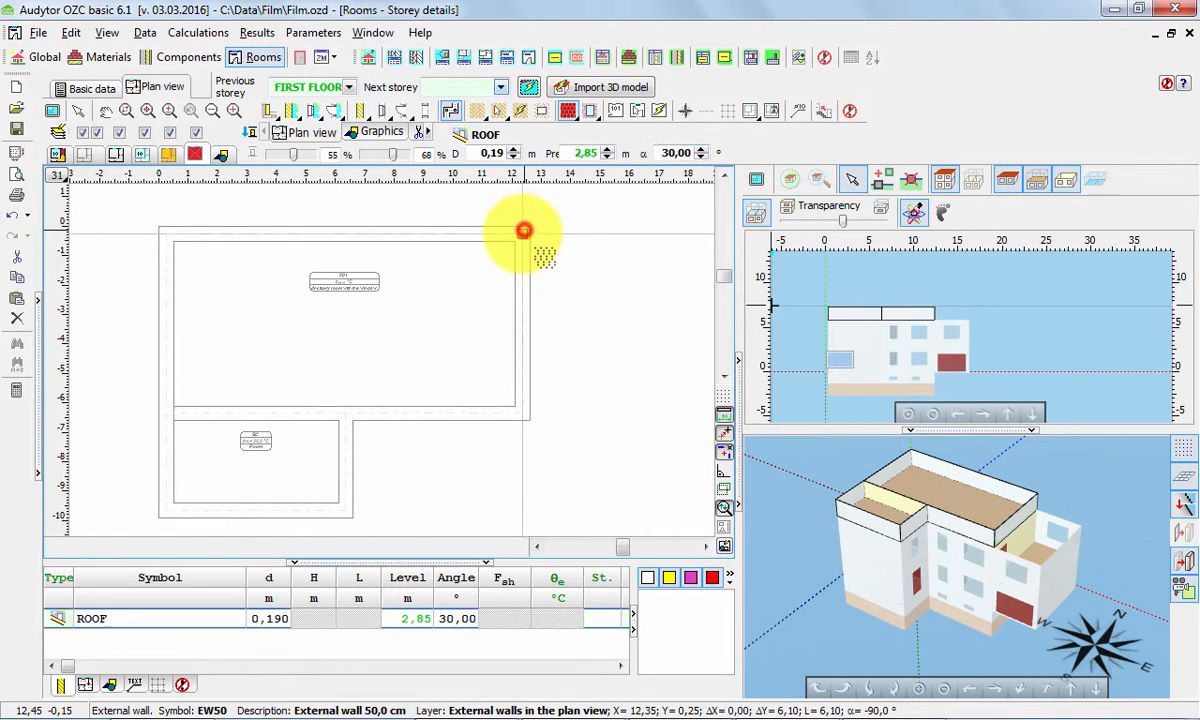
pyautogui.click(170, 236)
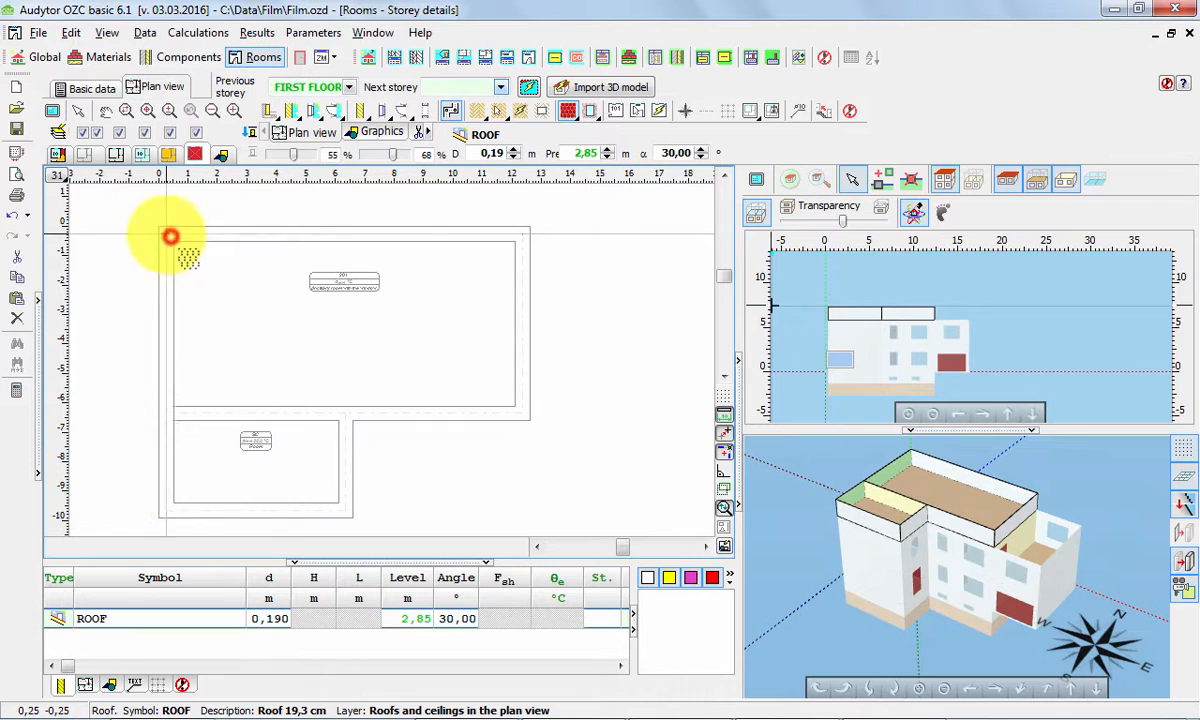
pyautogui.click(255, 326)
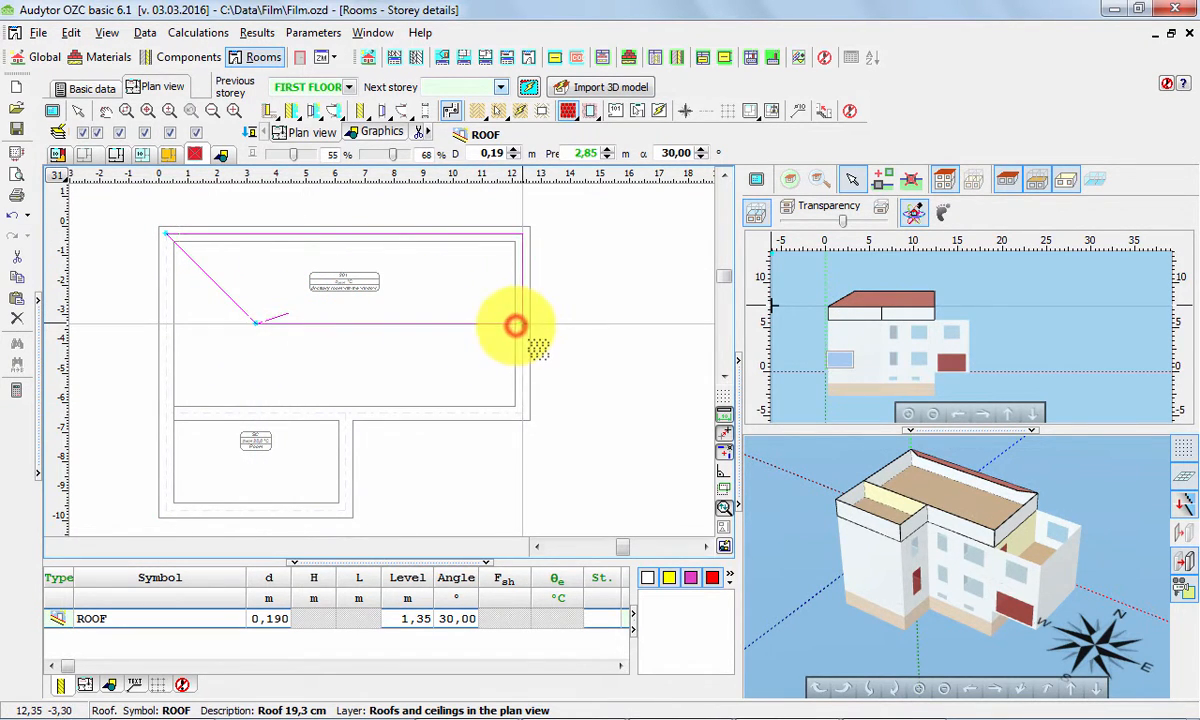
pyautogui.doubleClick(534, 312)
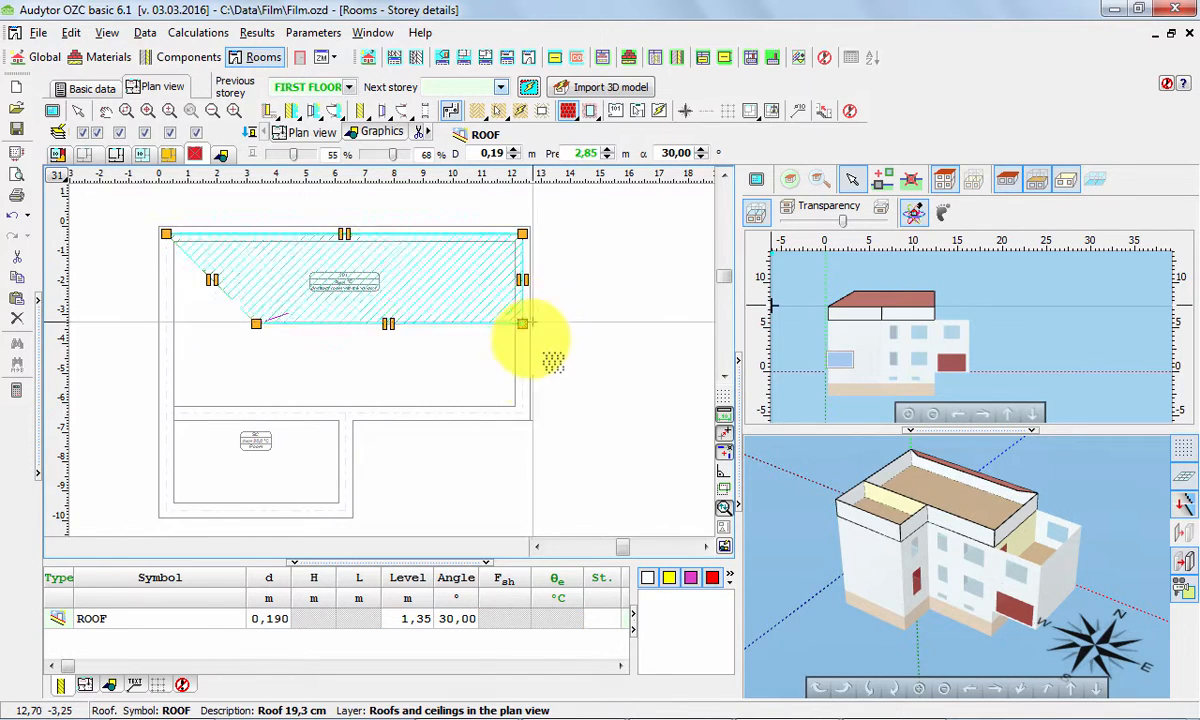
# Draw the south ROOF slope from the large room's south wall to the ridge, with a diagonal valley from the building's inner corner.
pyautogui.rightClick(522, 410)
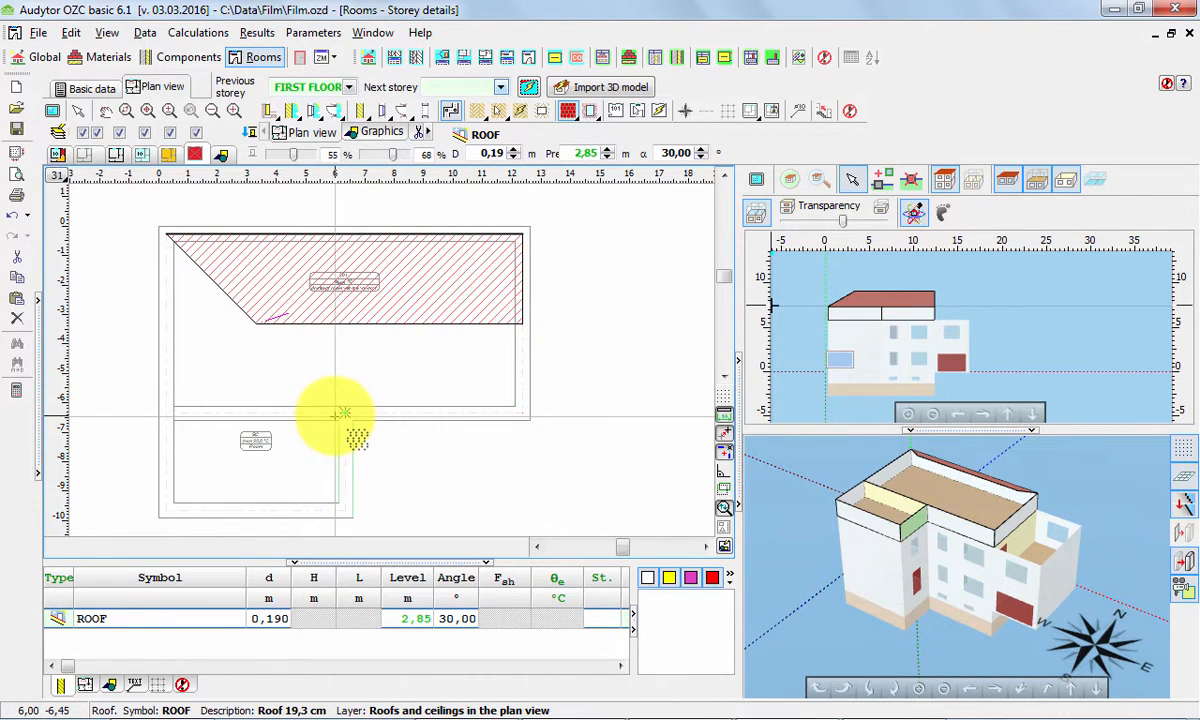
pyautogui.click(345, 413)
pyautogui.click(258, 323)
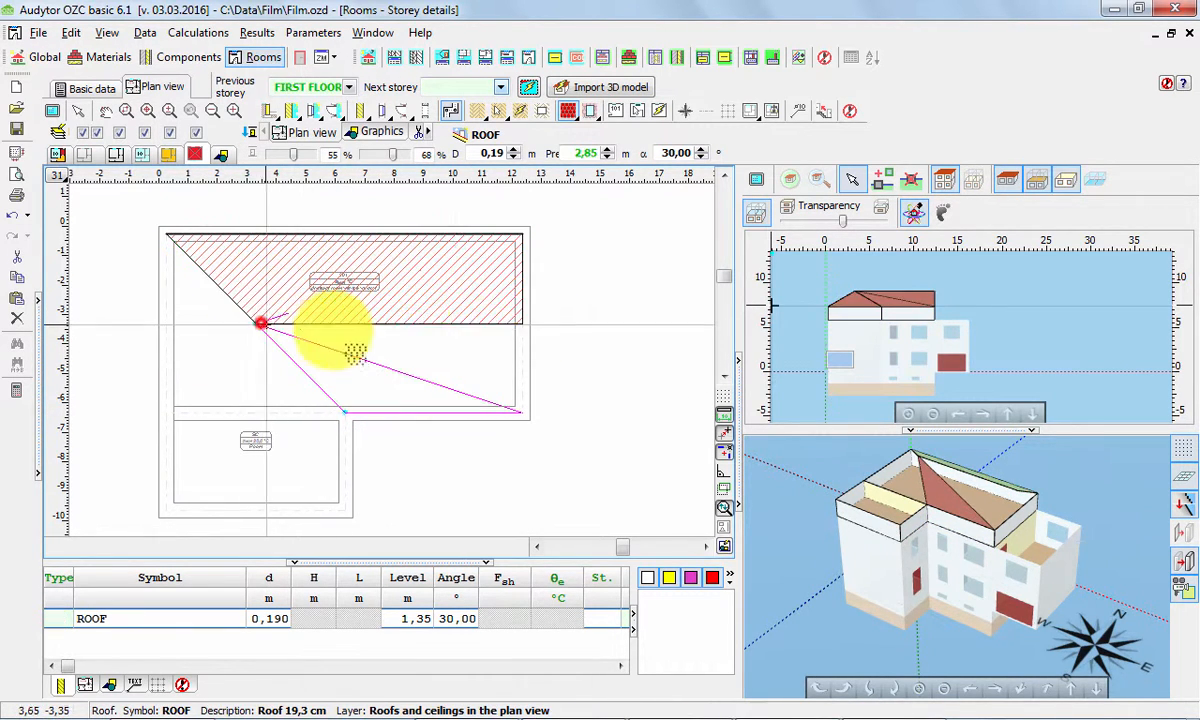
pyautogui.doubleClick(516, 322)
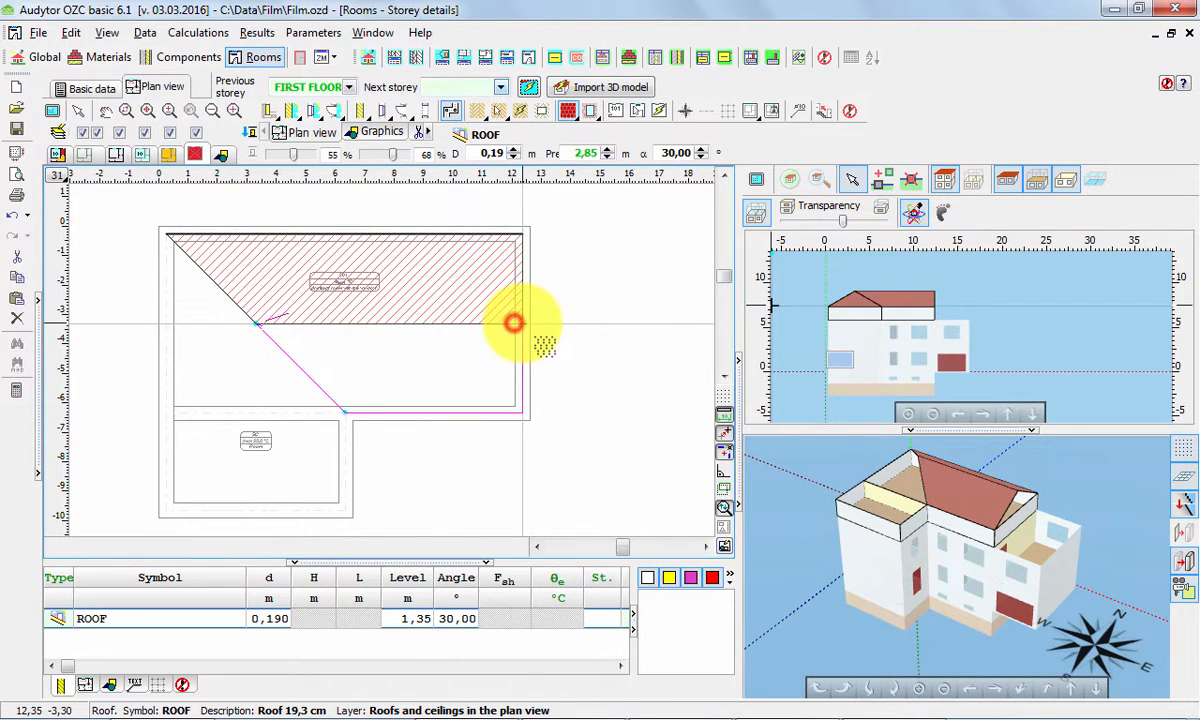
pyautogui.rightClick(436, 344)
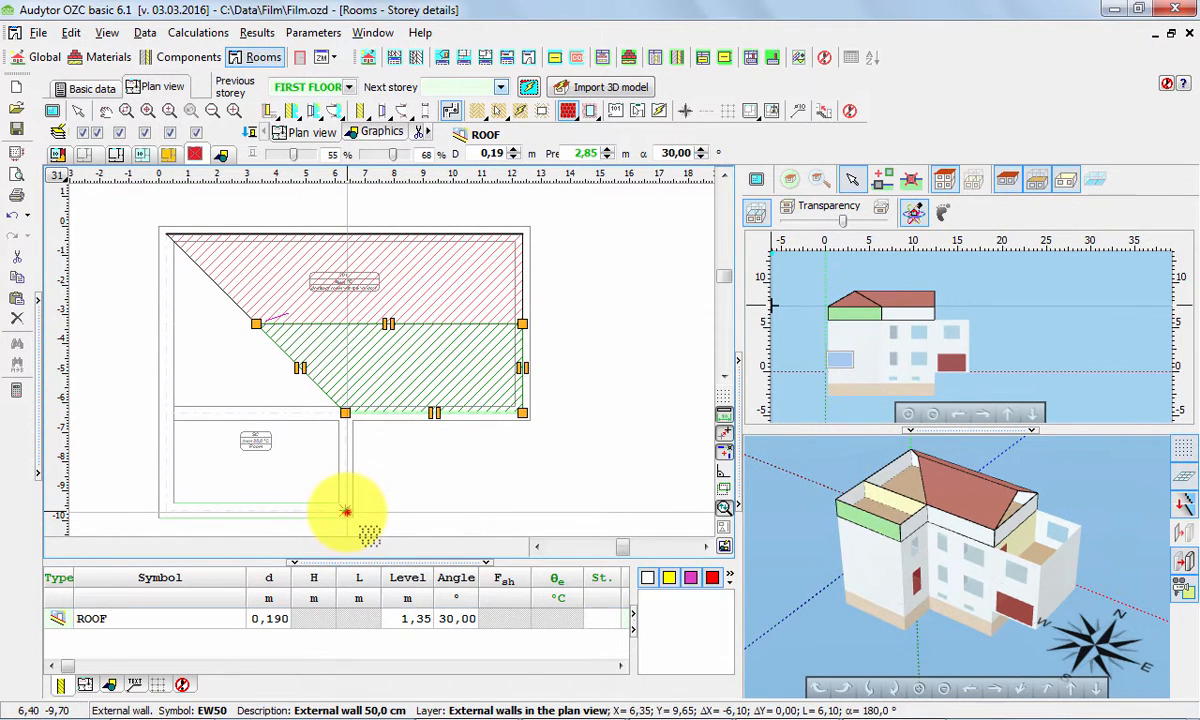
# Draw a triangular ROOF slope over the small room, from the south wall's two corners to an apex midway between the side walls.
pyautogui.click(345, 512)
pyautogui.click(168, 505)
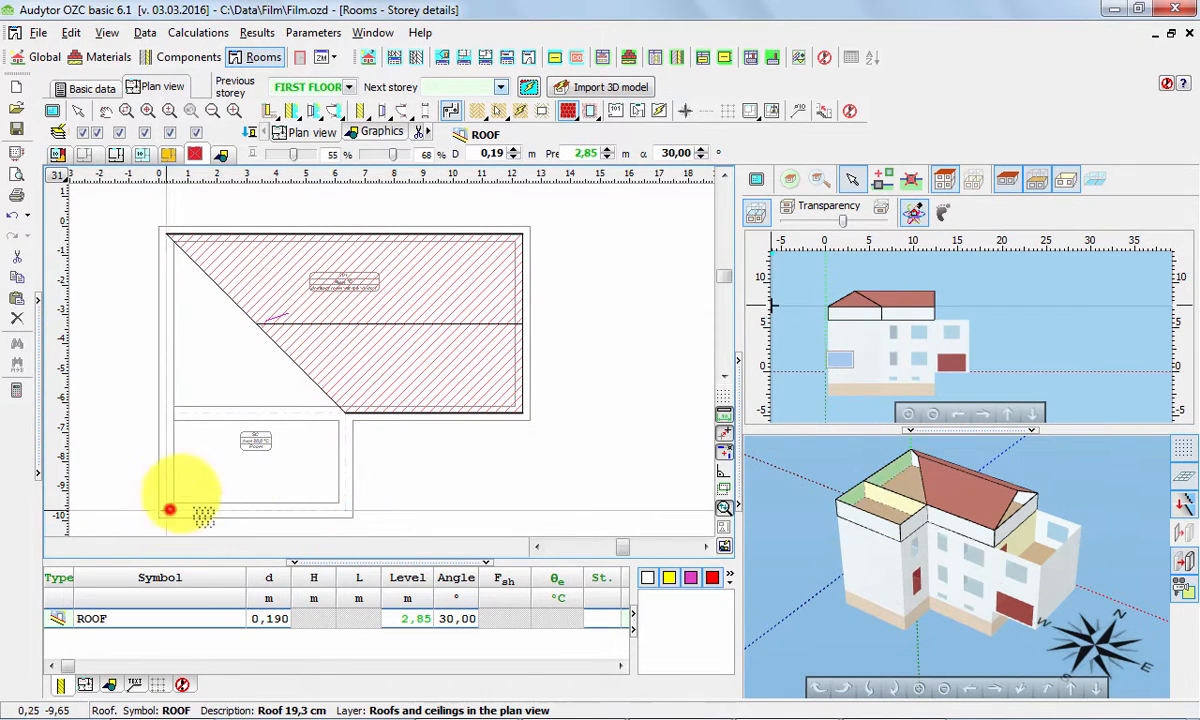
pyautogui.doubleClick(256, 412)
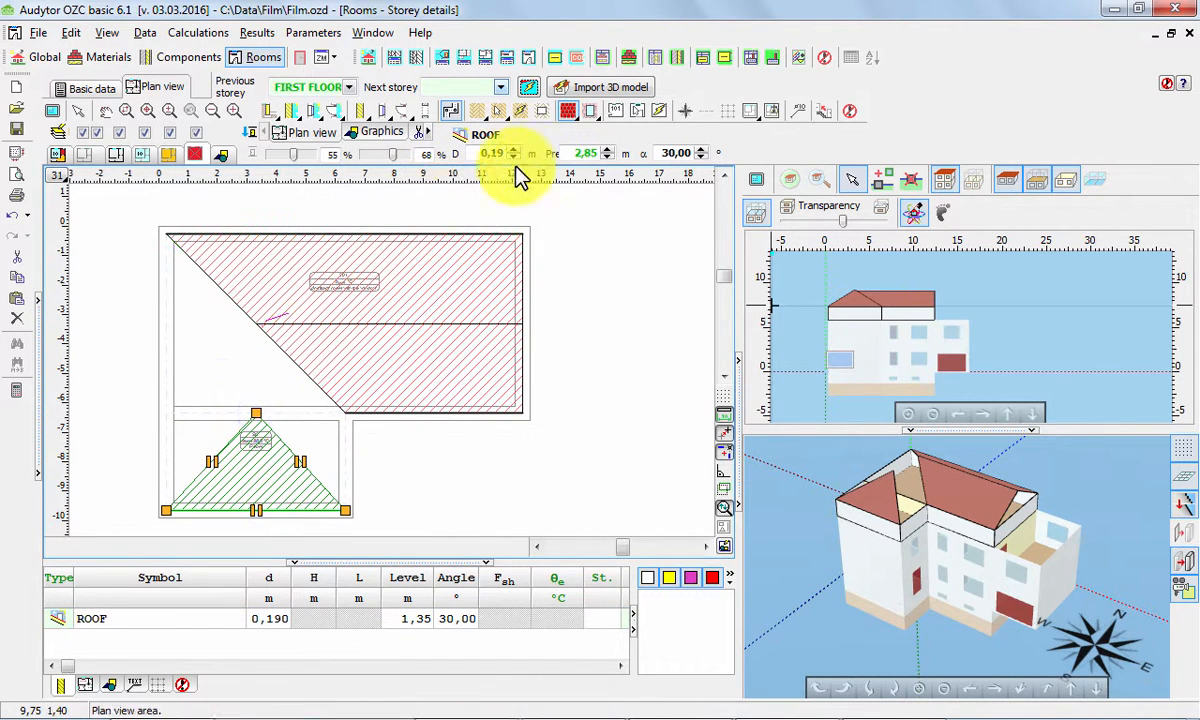
# Draw the east ROOF slope of the south-west wing, from its east wall up to the ridge between the triangular slope's apex and the main ridge.
pyautogui.click(568, 113)
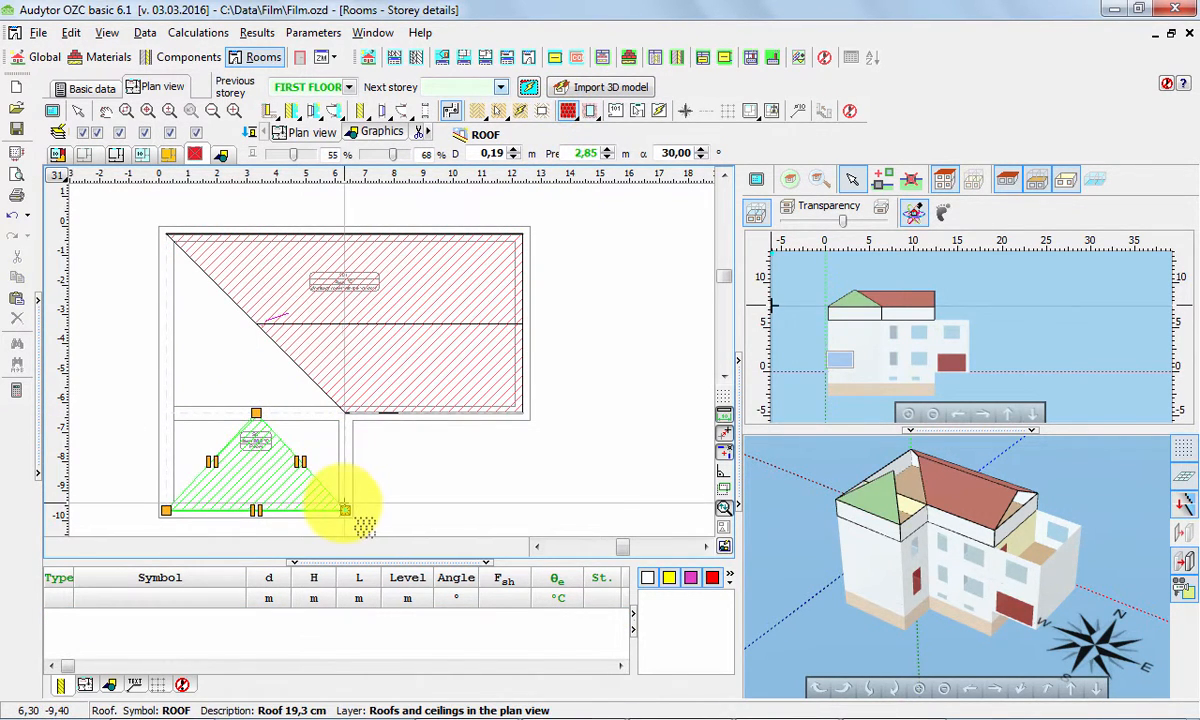
pyautogui.click(345, 510)
pyautogui.click(345, 416)
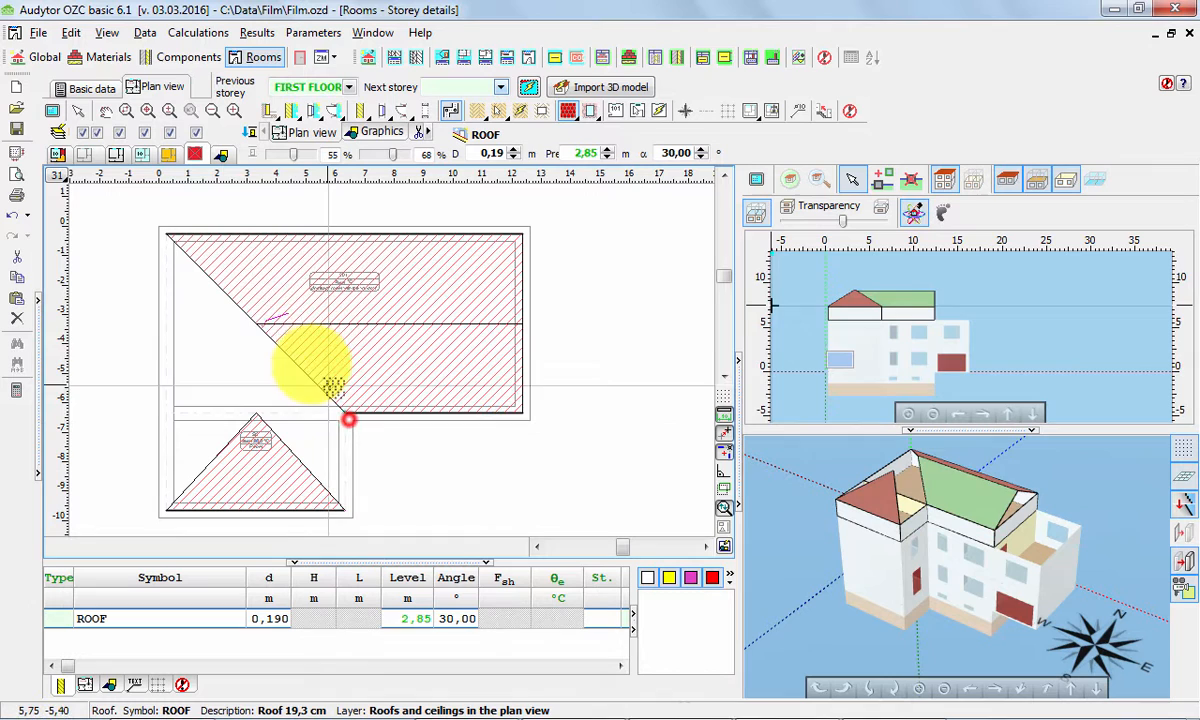
pyautogui.click(256, 323)
pyautogui.doubleClick(255, 412)
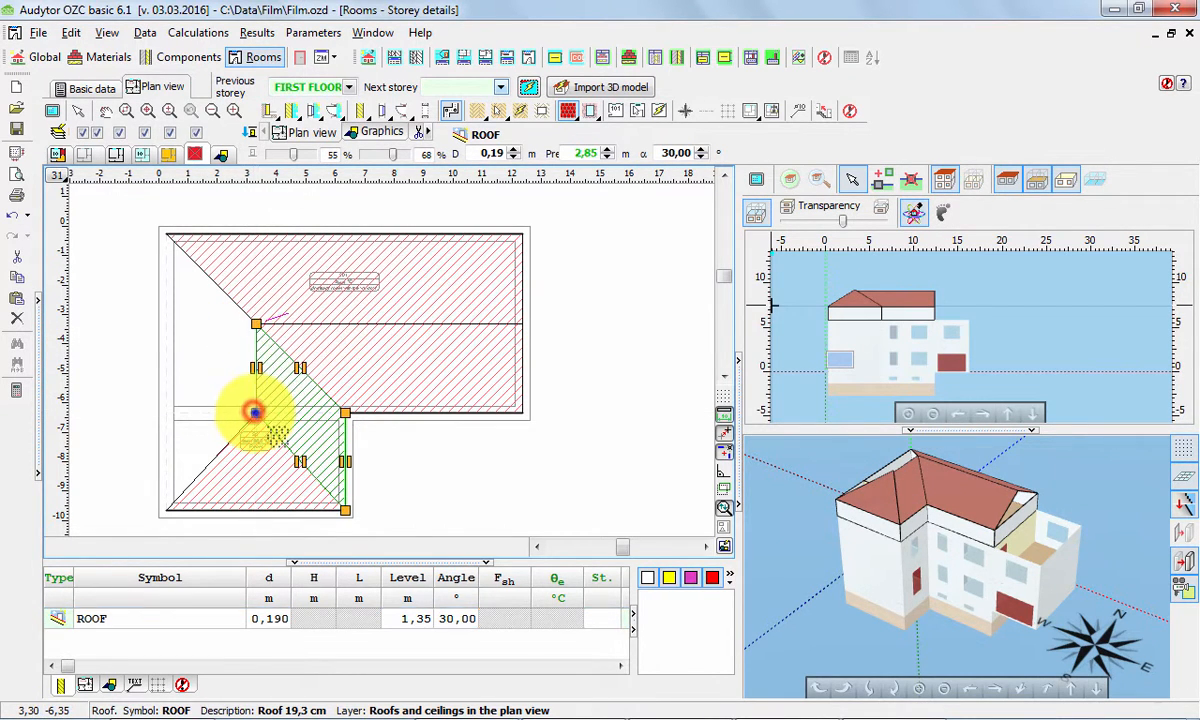
# Draw the west ROOF slope along the full west wall, joining the wing's north–south ridge, and finish drawing roofs.
pyautogui.click(568, 111)
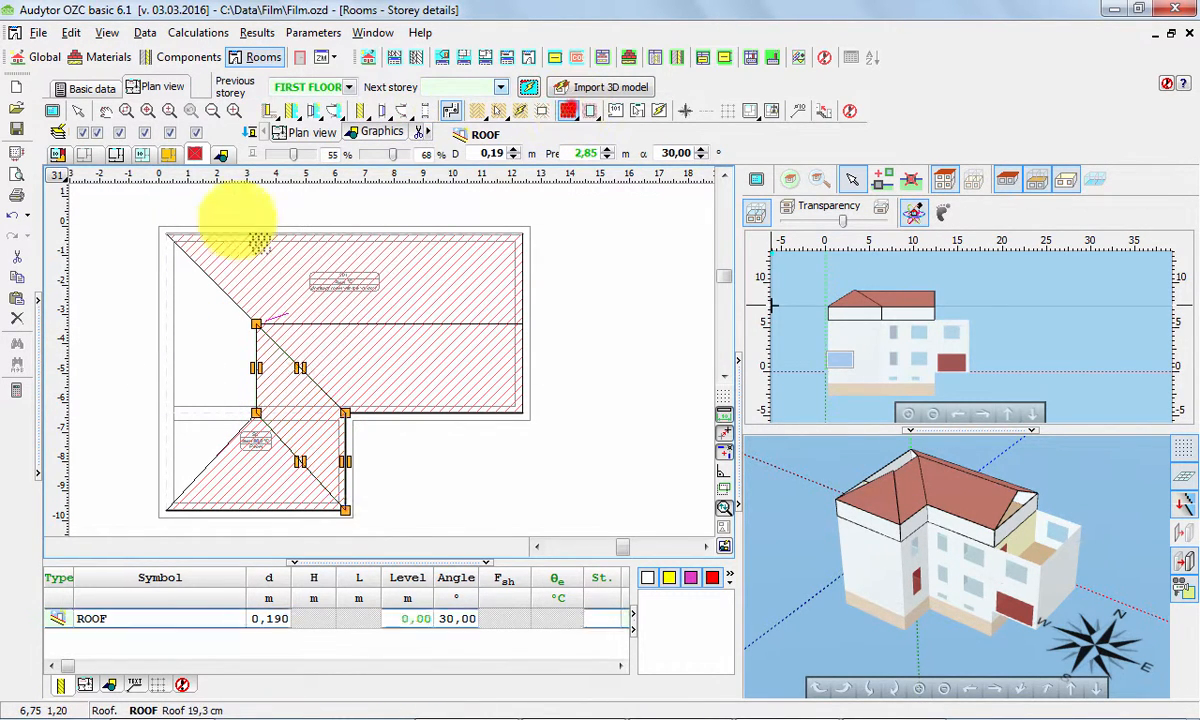
pyautogui.click(169, 238)
pyautogui.click(169, 502)
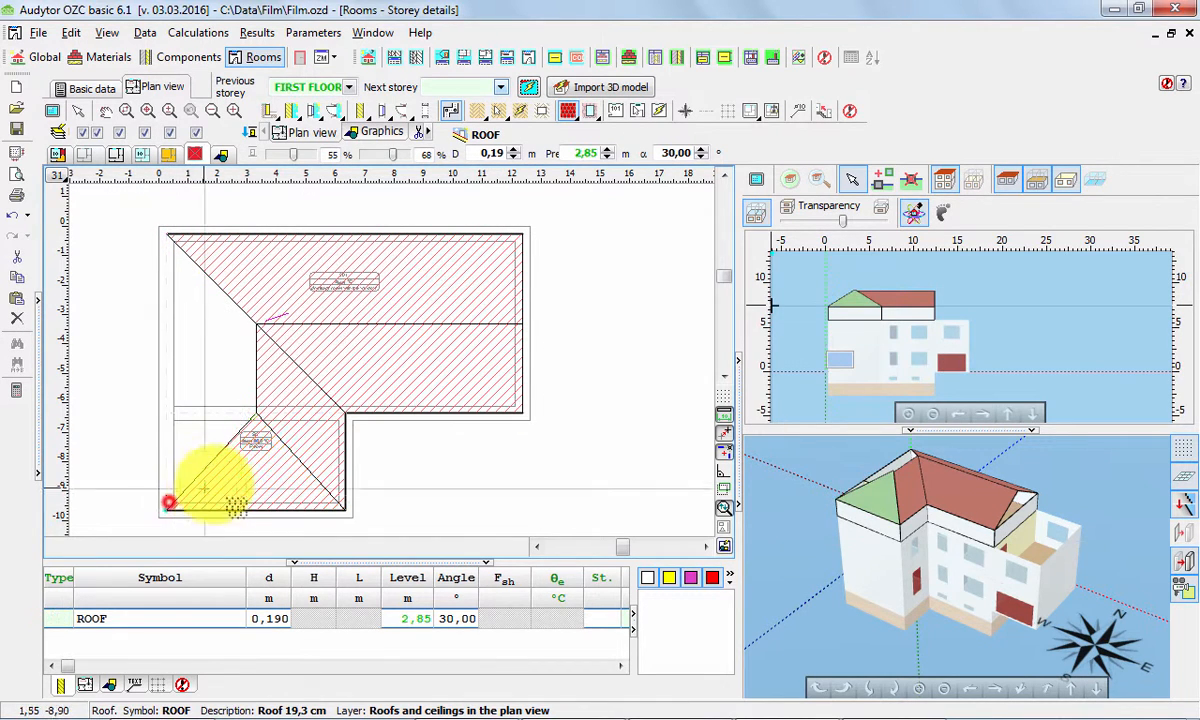
pyautogui.click(256, 412)
pyautogui.click(256, 323)
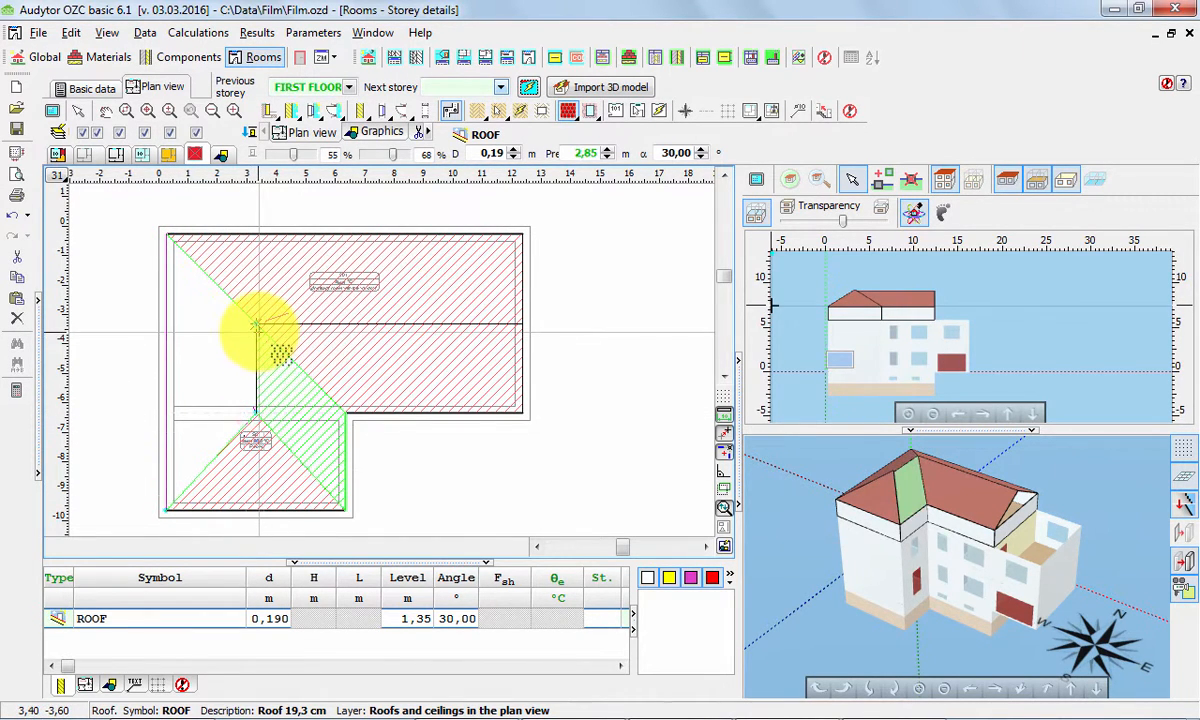
pyautogui.click(256, 323)
pyautogui.rightClick(256, 323)
pyautogui.rightClick(275, 324)
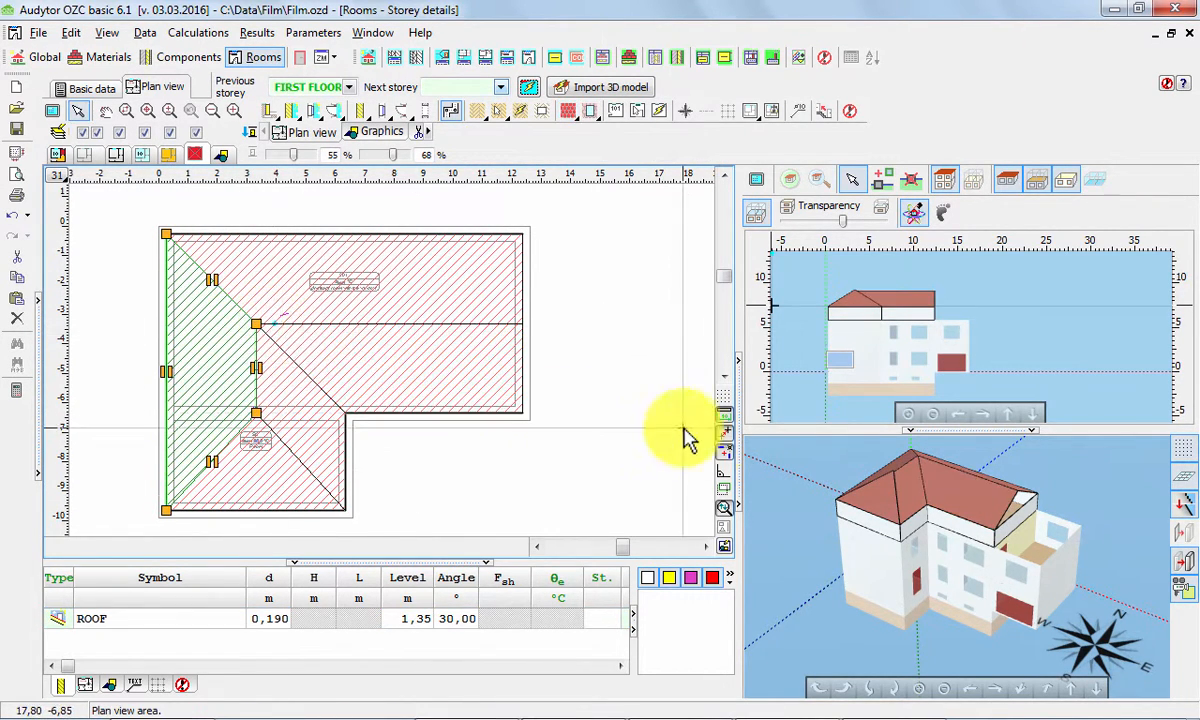
# Lower the apex of the triangular south roof slope to about 3,11 m to meet the ridge, and check the adjoining slopes.
pyautogui.moveTo(964, 501); pyautogui.dragTo(958, 610)
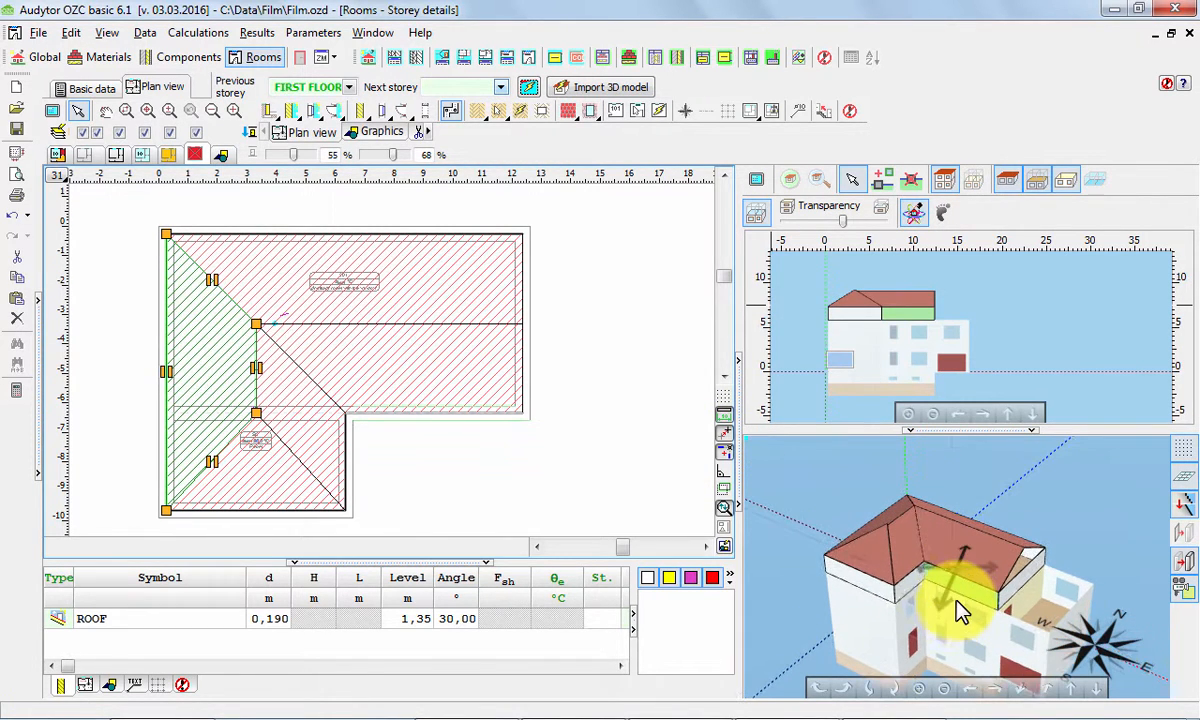
pyautogui.scroll(5, 928, 565)
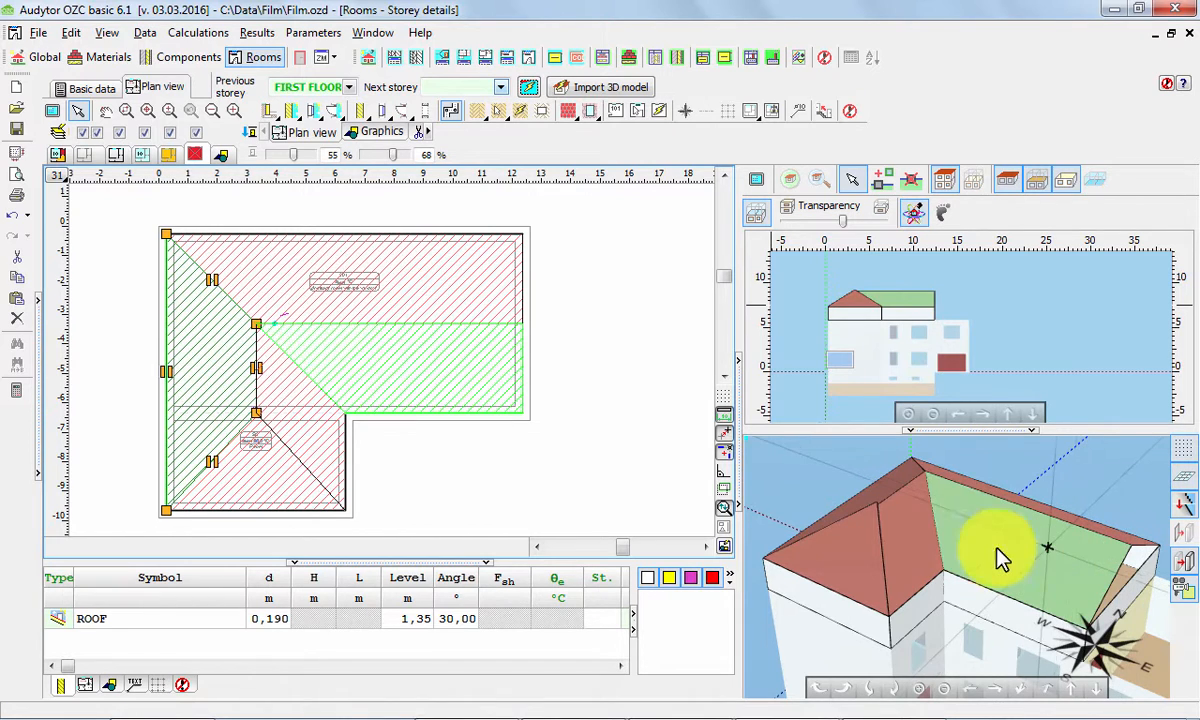
pyautogui.click(862, 555)
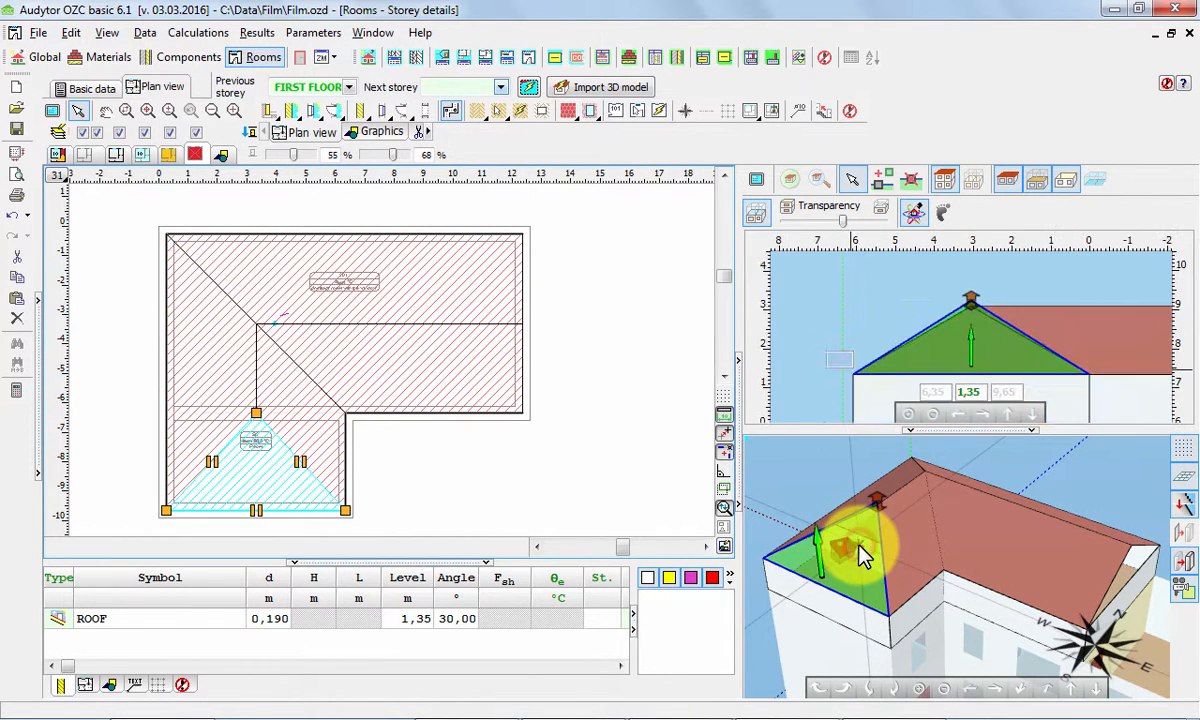
pyautogui.scroll(4, 978, 338)
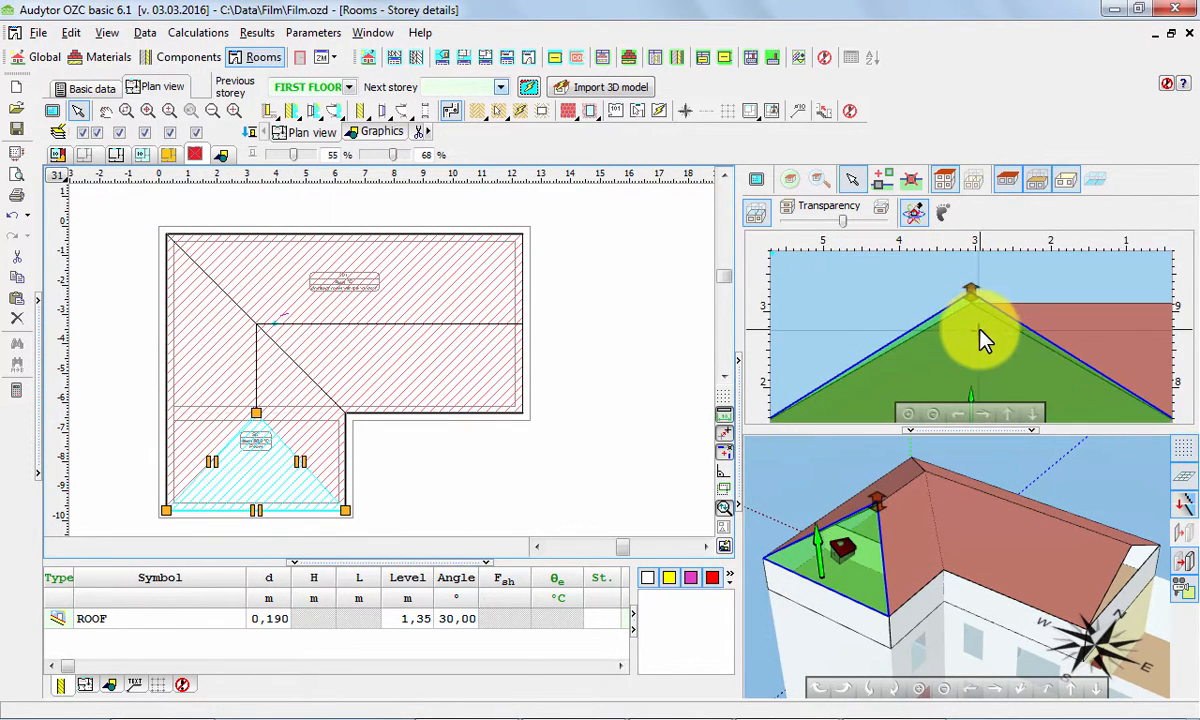
pyautogui.click(972, 294)
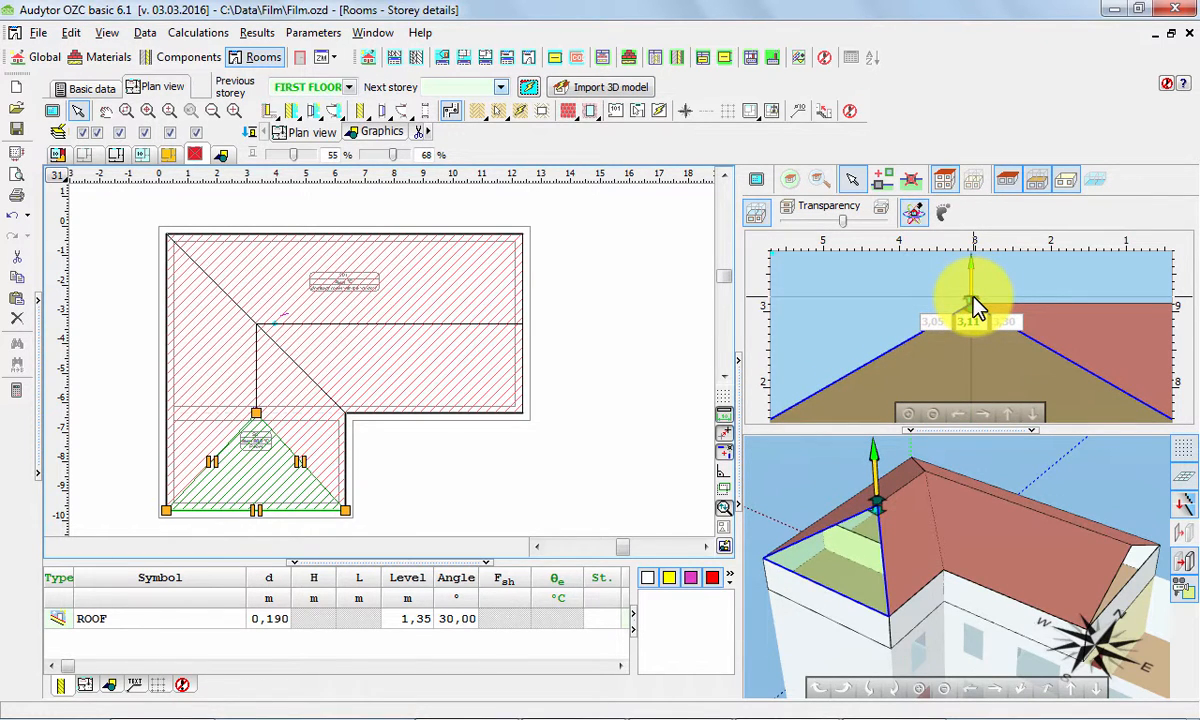
pyautogui.click(930, 510)
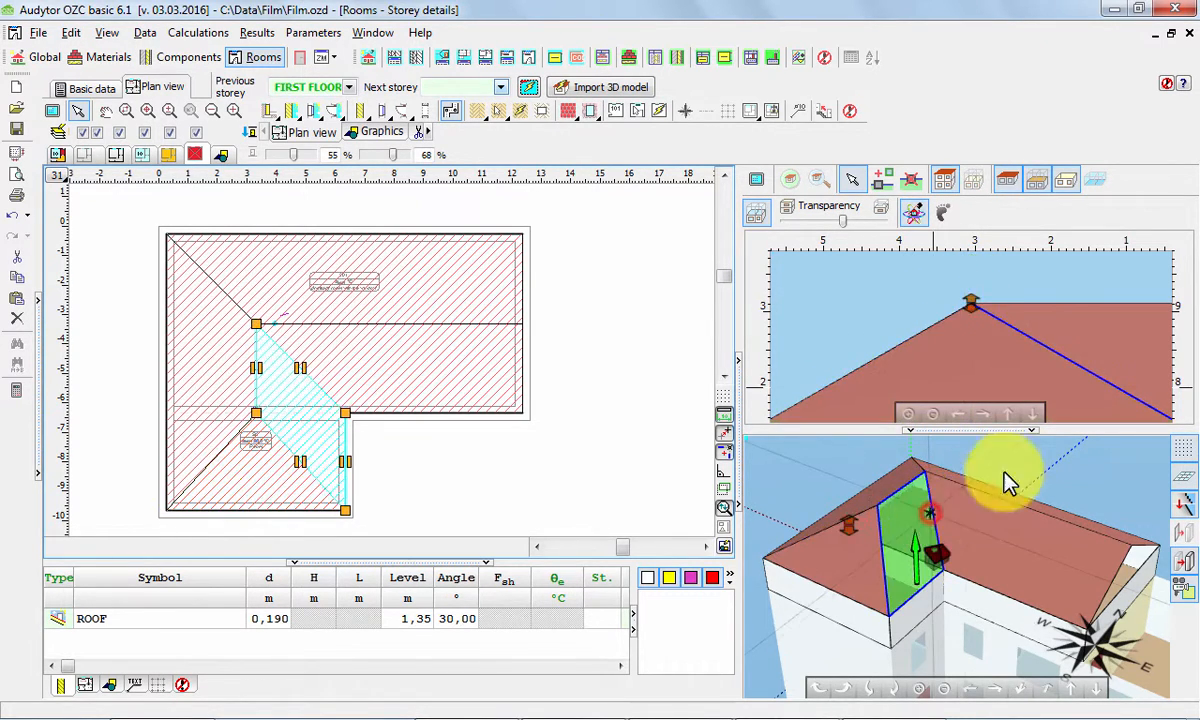
pyautogui.click(1035, 485)
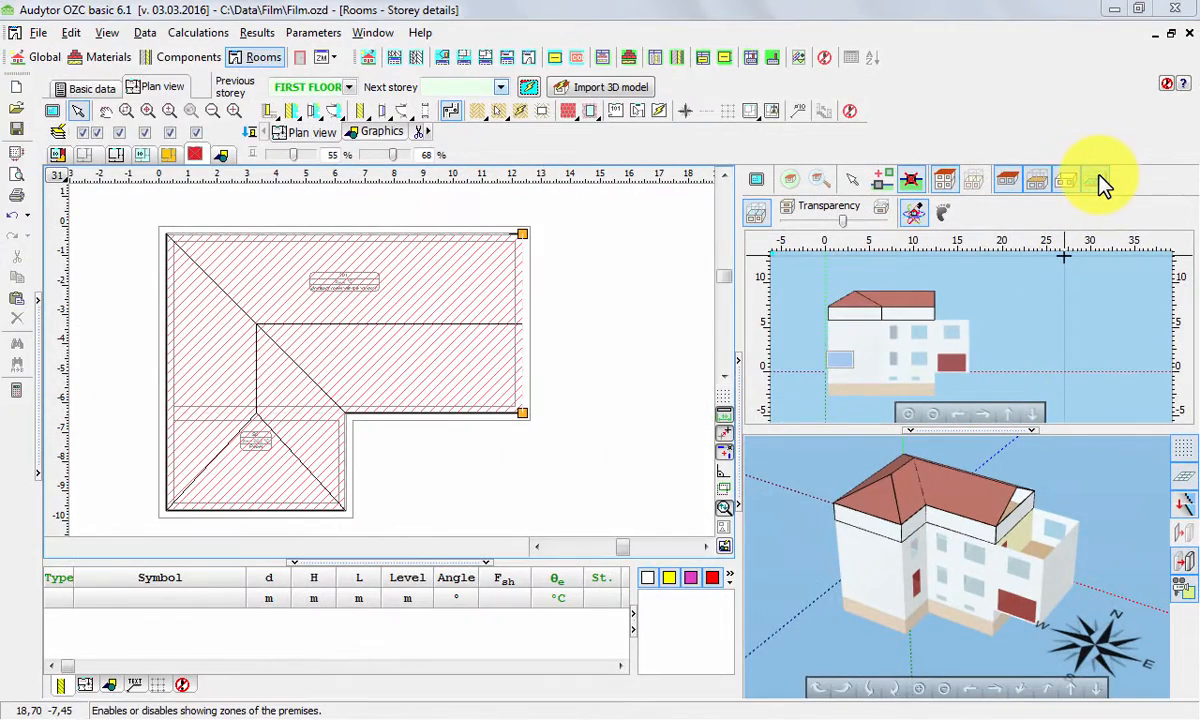
# Show the room zones in the 3D view, examine the roof's east gable end and restore the default camera position.
pyautogui.click(1097, 181)
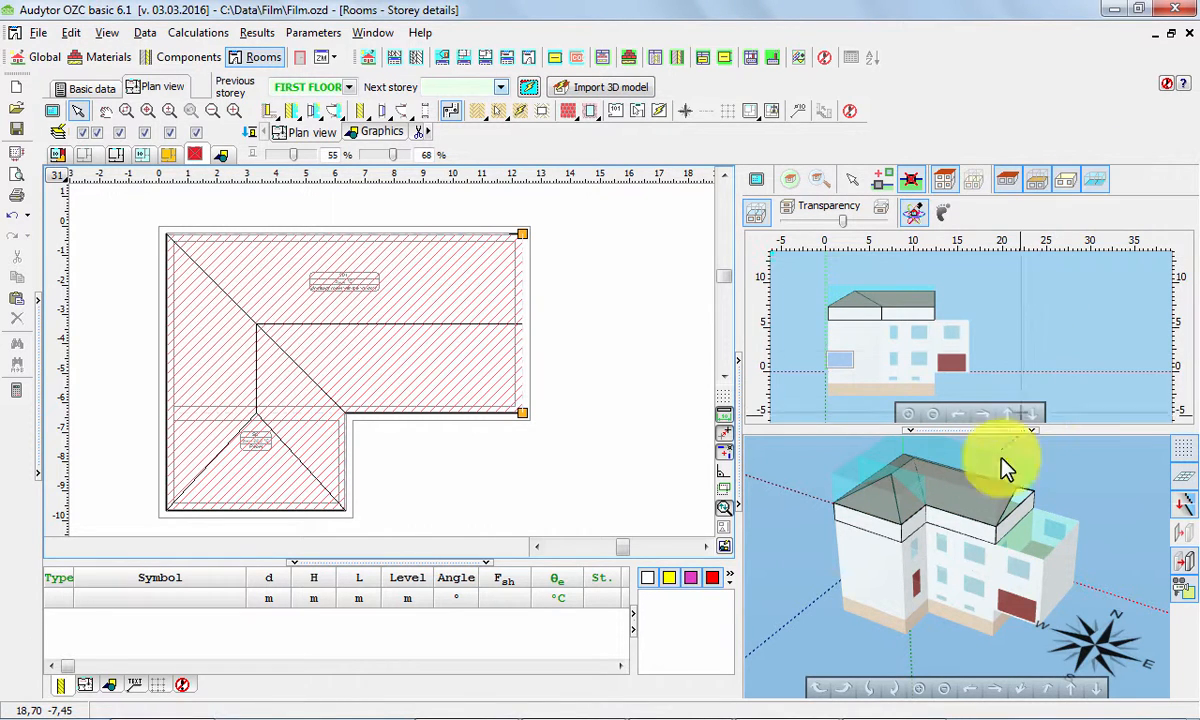
pyautogui.moveTo(1002, 464); pyautogui.dragTo(1005, 517)
pyautogui.click(1058, 630)
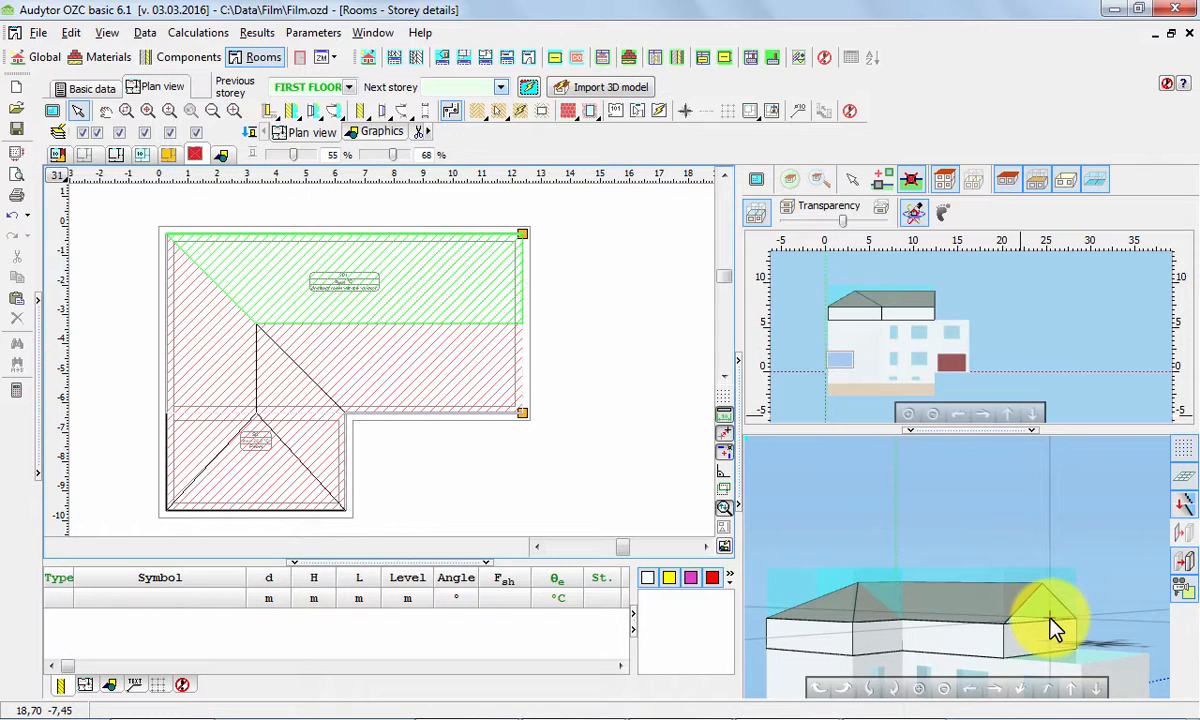
pyautogui.click(780, 179)
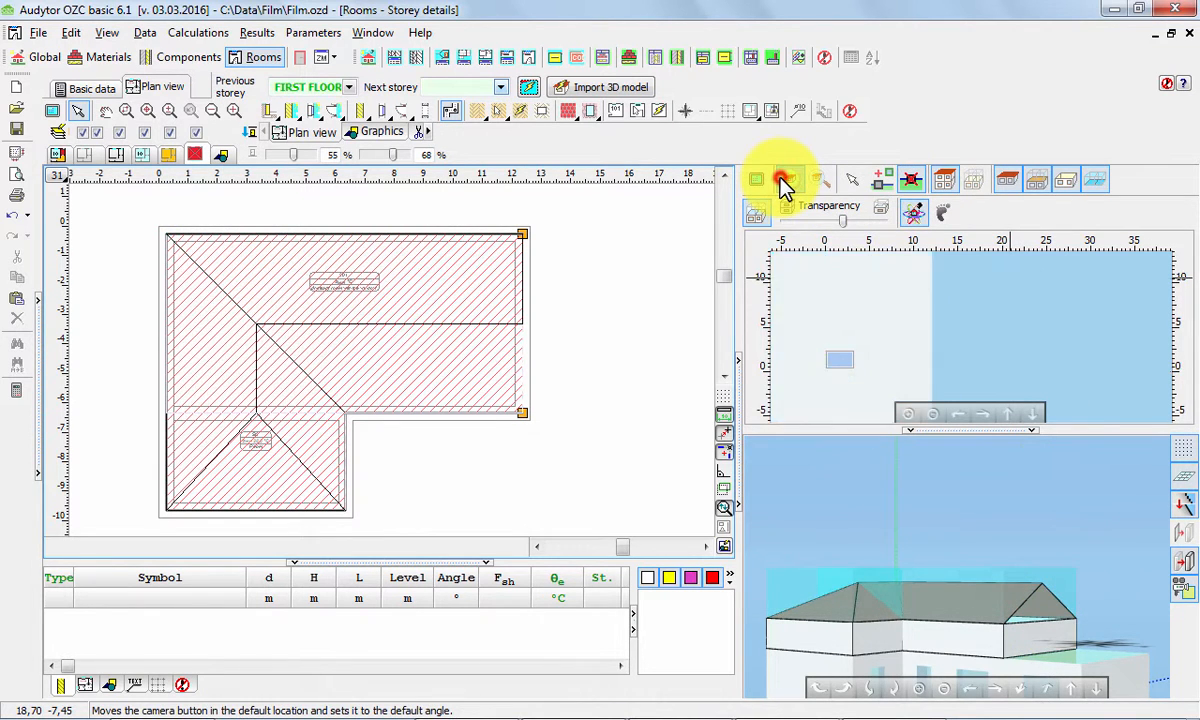
# Turn the attic's east external wall into a gable by adding a vertex on its upper edge and moving it to the ridge, about 3,05 m along.
pyautogui.moveTo(1000, 519); pyautogui.dragTo(983, 578)
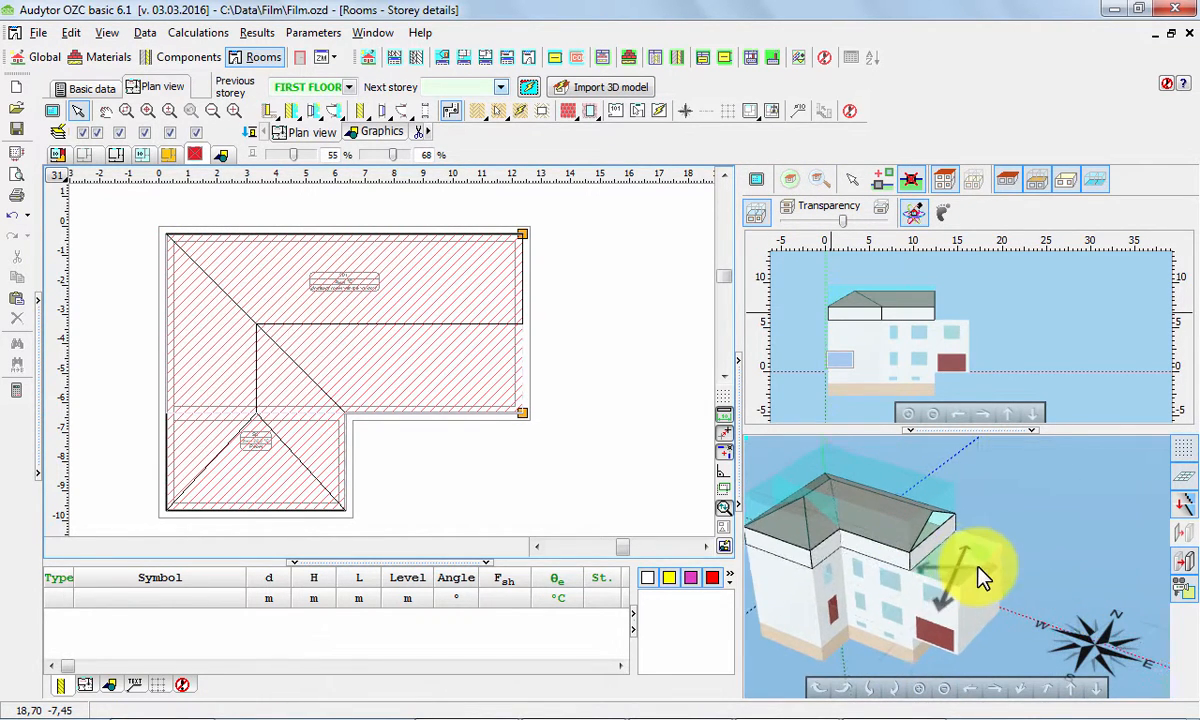
pyautogui.scroll(5, 956, 555)
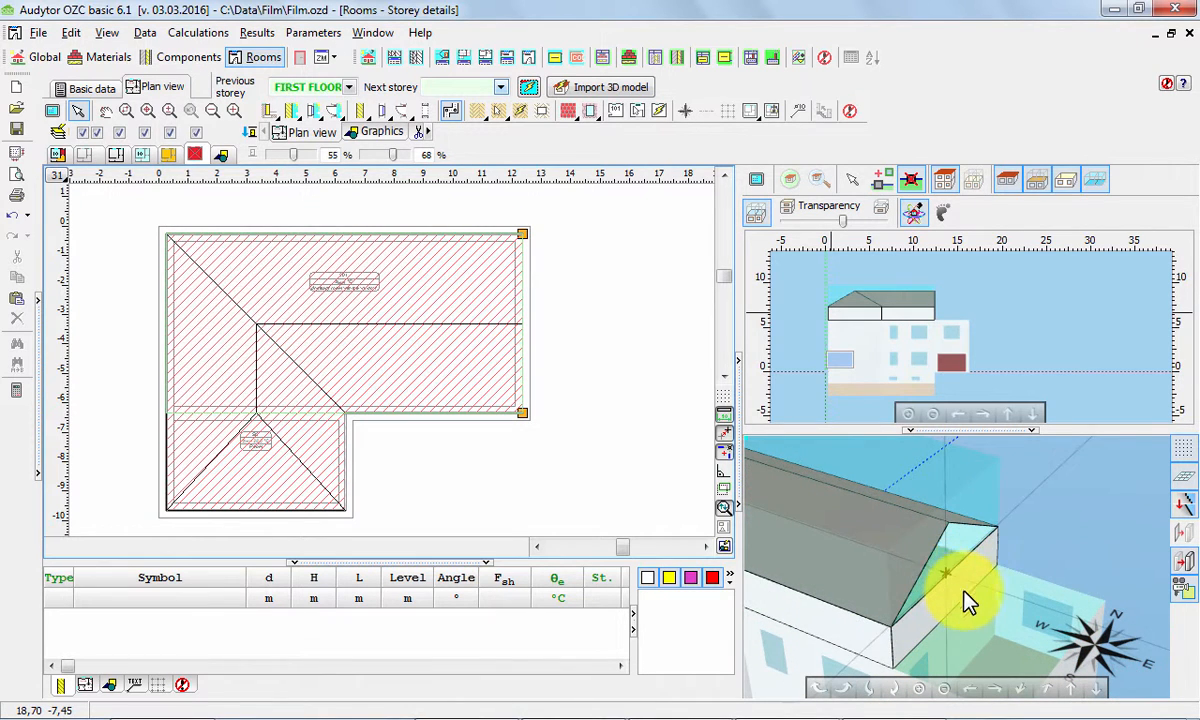
pyautogui.click(968, 570)
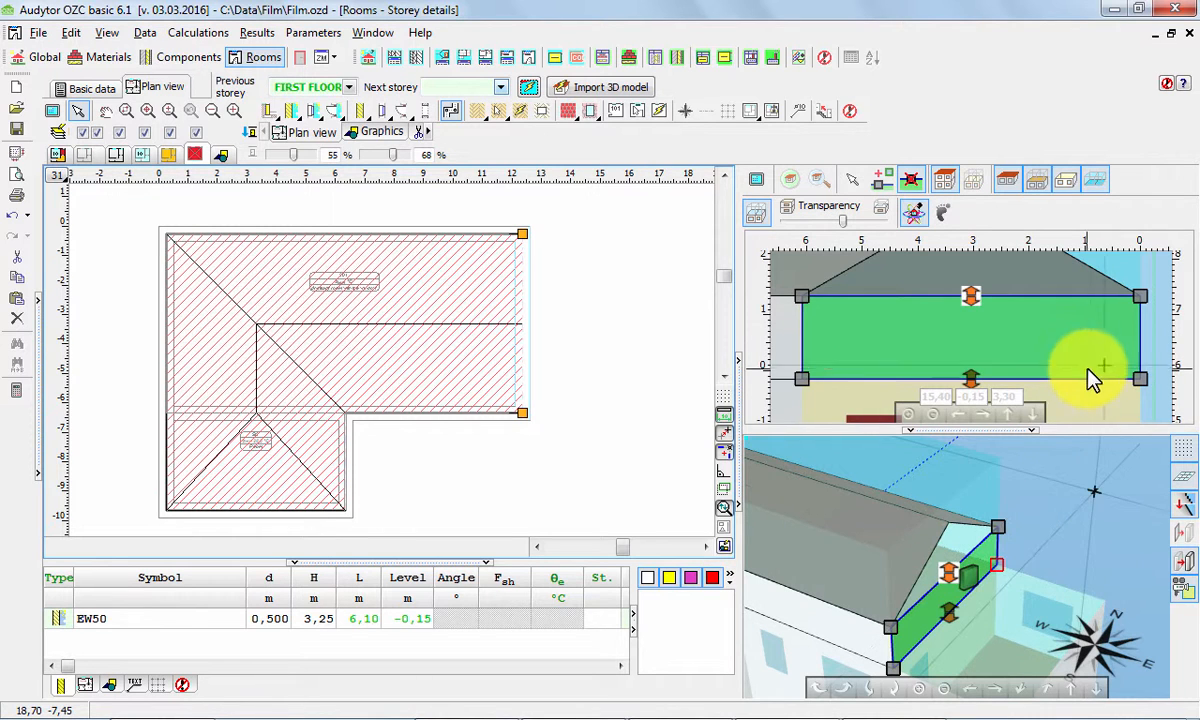
pyautogui.moveTo(1003, 430); pyautogui.dragTo(999, 515)
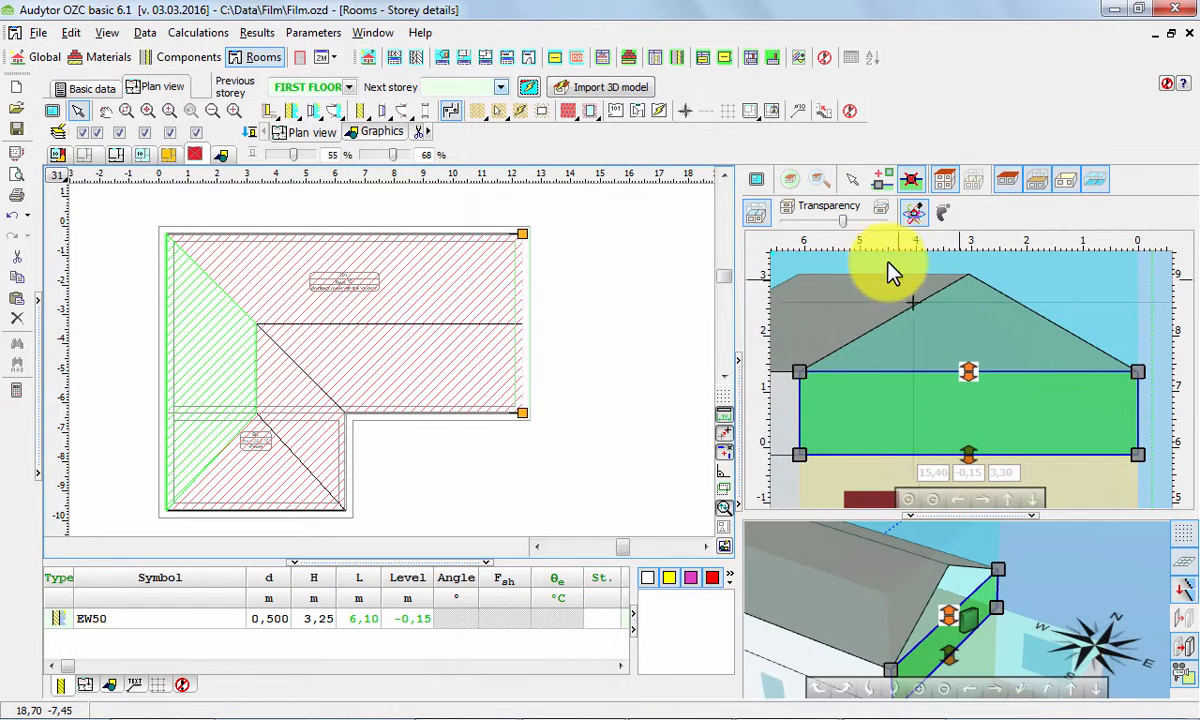
pyautogui.click(881, 180)
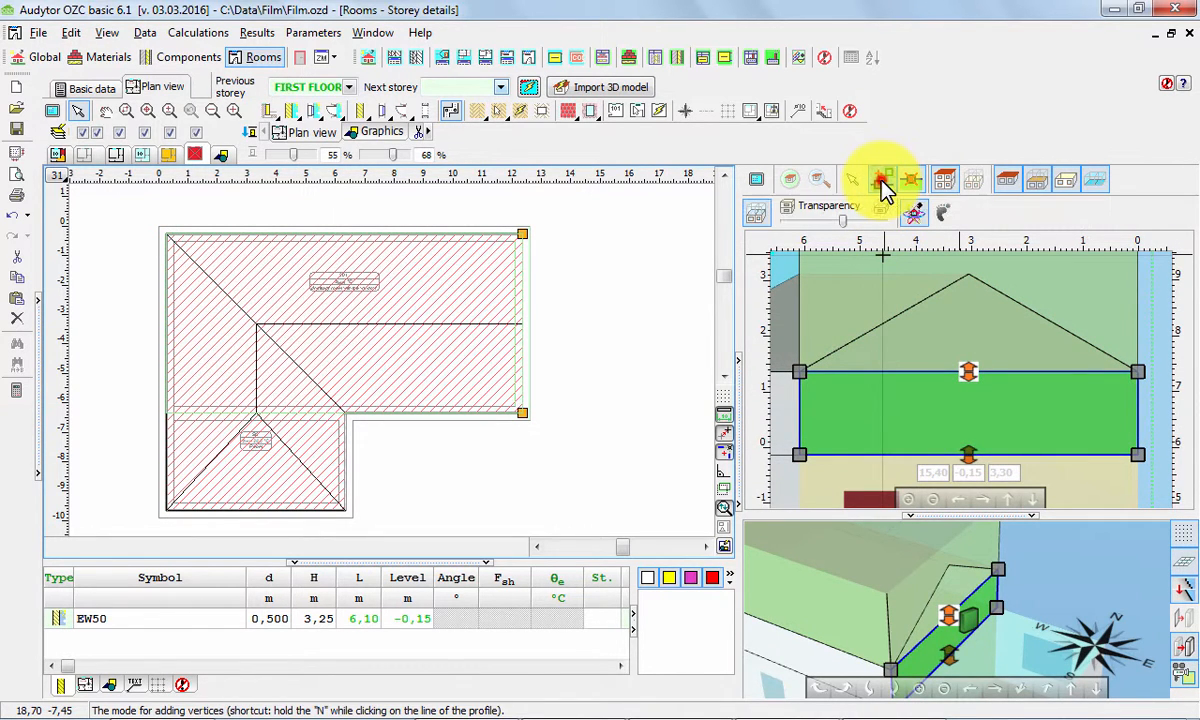
pyautogui.click(905, 381)
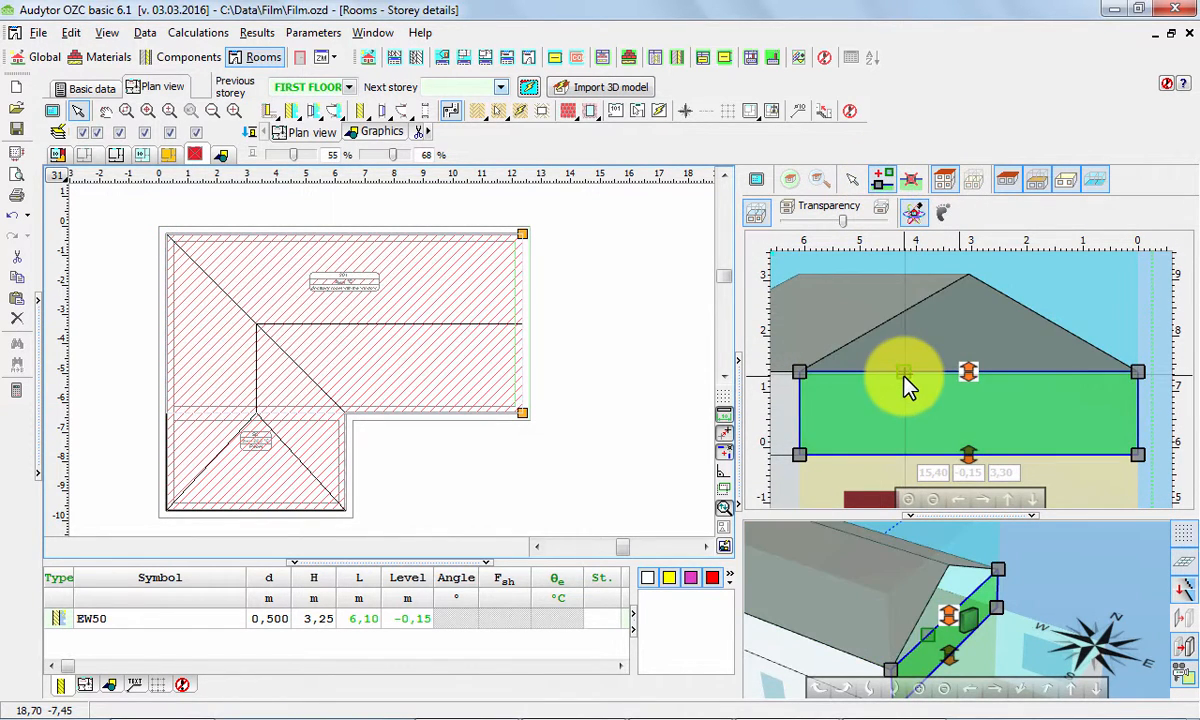
pyautogui.click(904, 378)
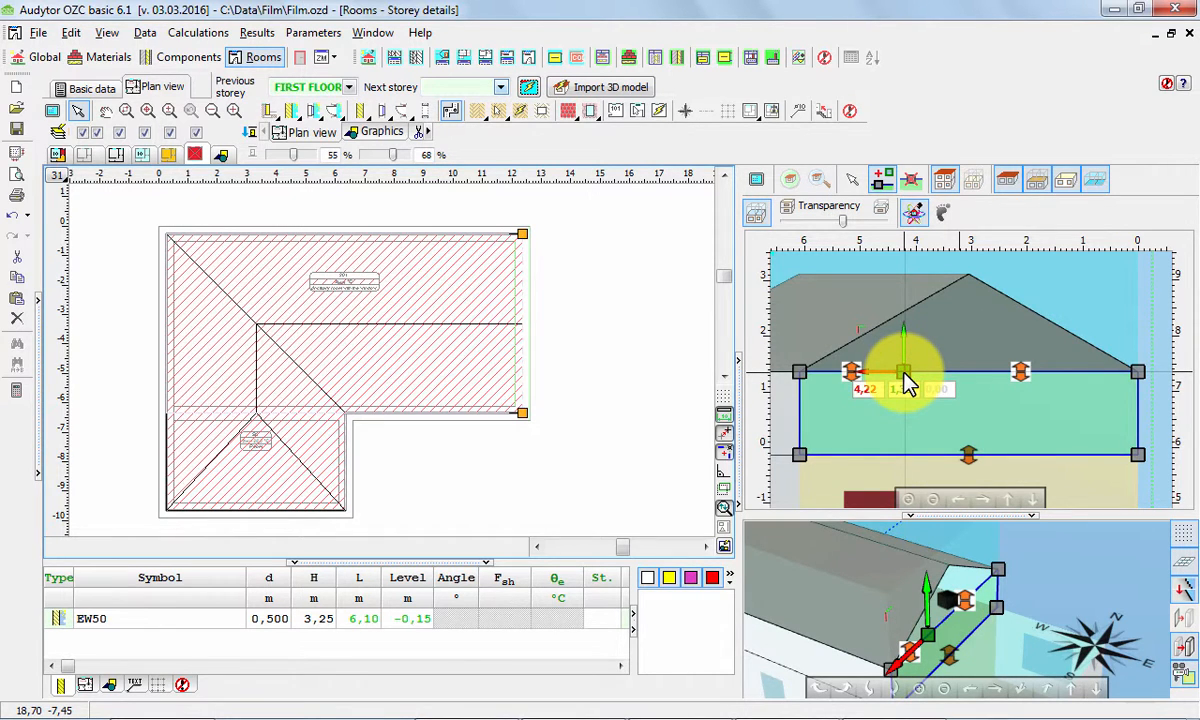
pyautogui.click(910, 382)
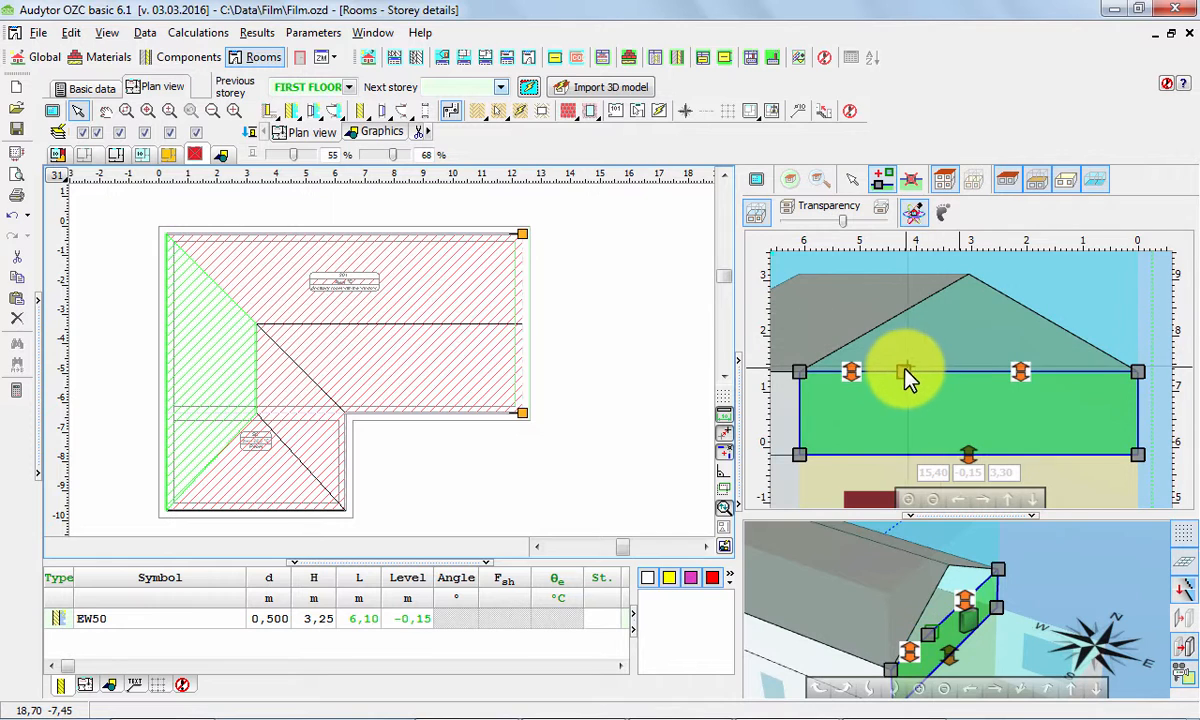
pyautogui.moveTo(904, 378); pyautogui.dragTo(965, 277)
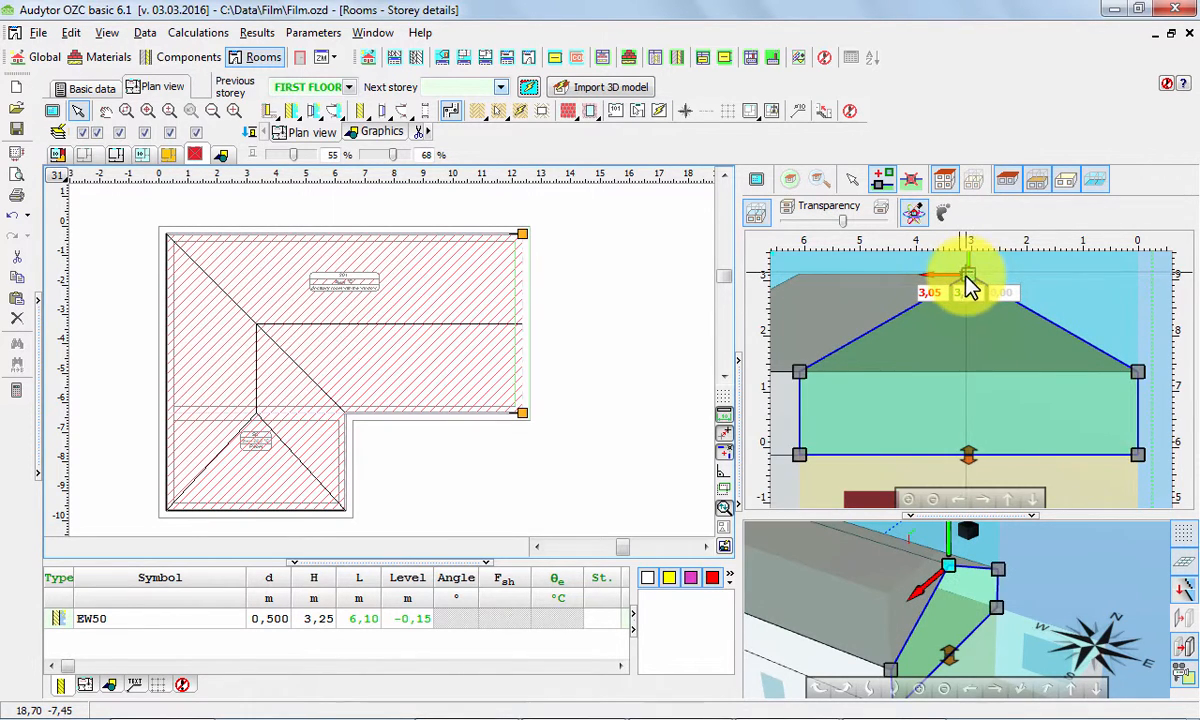
pyautogui.click(1075, 595)
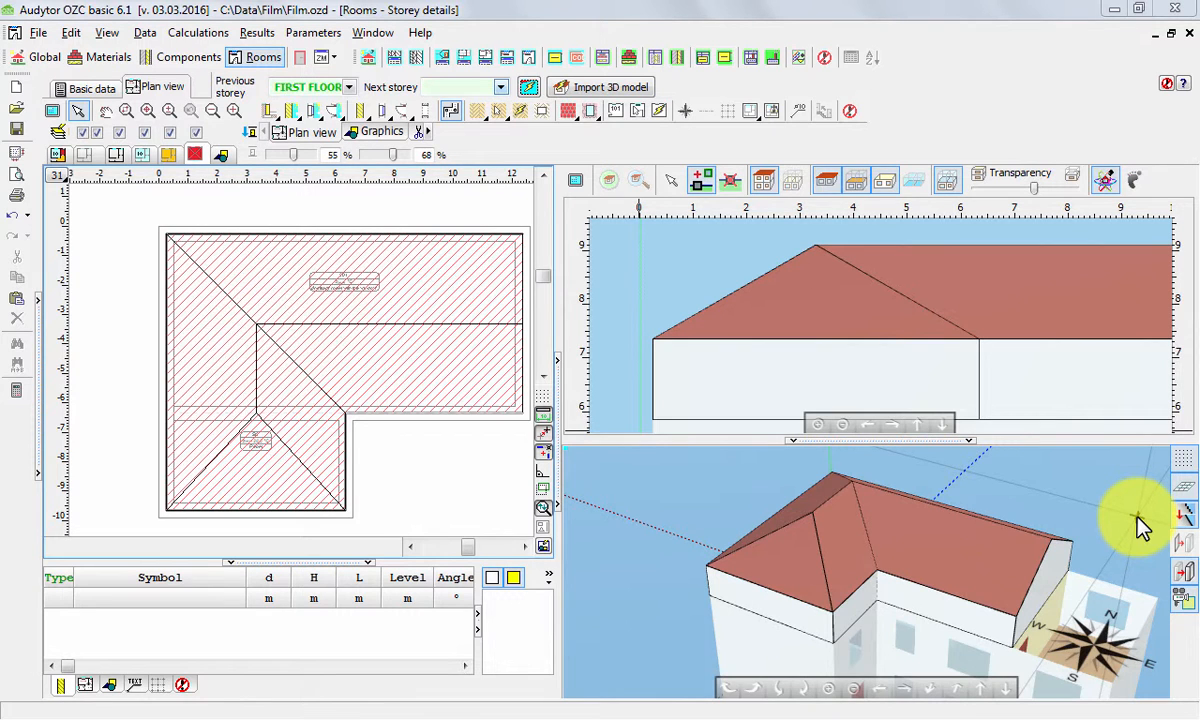
# Add a vertex to the upper edge of the internal wall beside the south-west wing and raise it to the roof ridge.
pyautogui.click(825, 183)
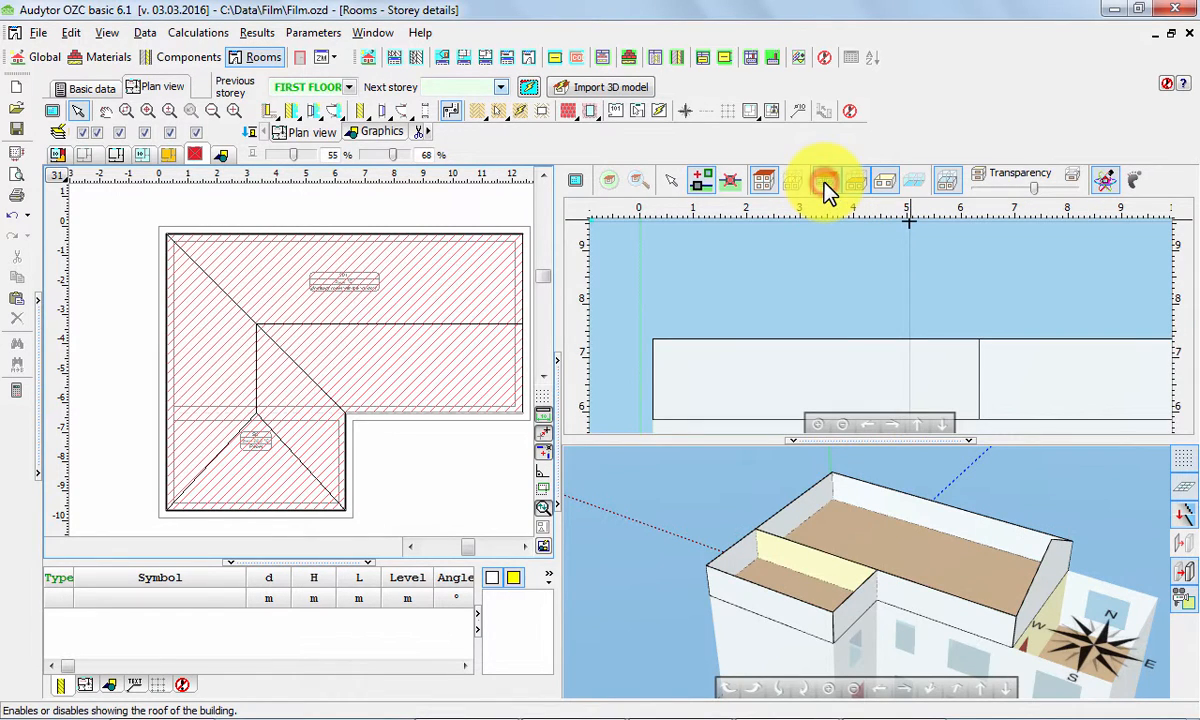
pyautogui.click(806, 548)
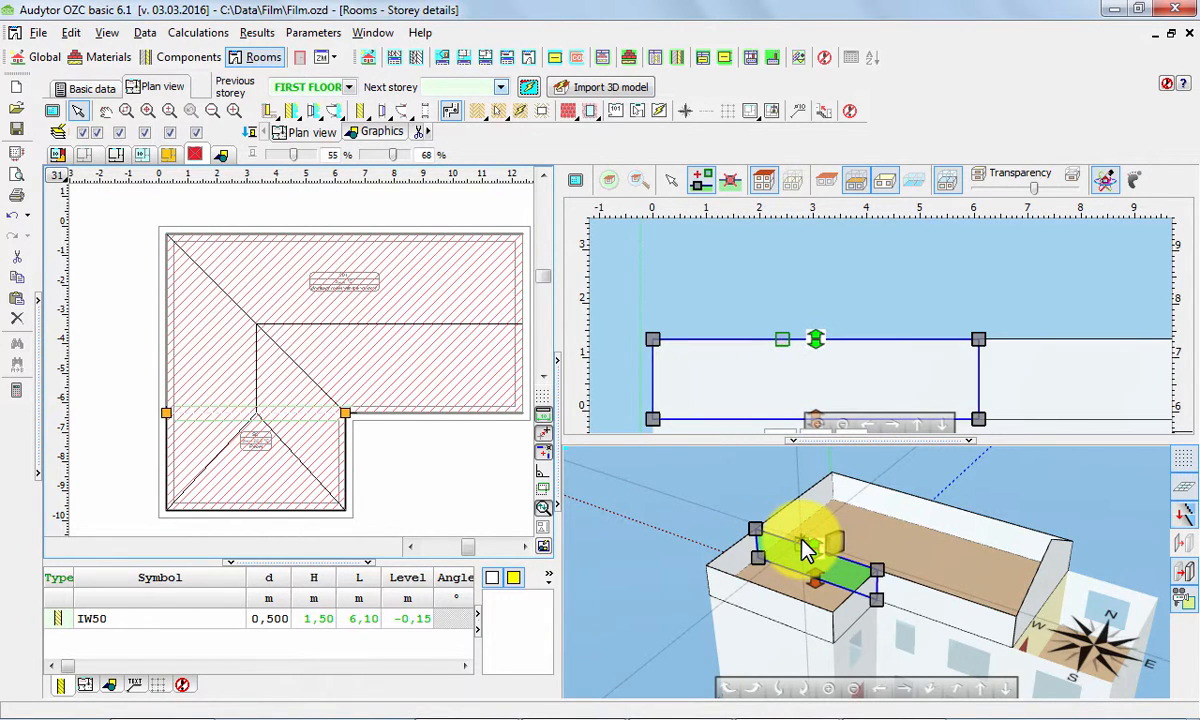
pyautogui.click(825, 184)
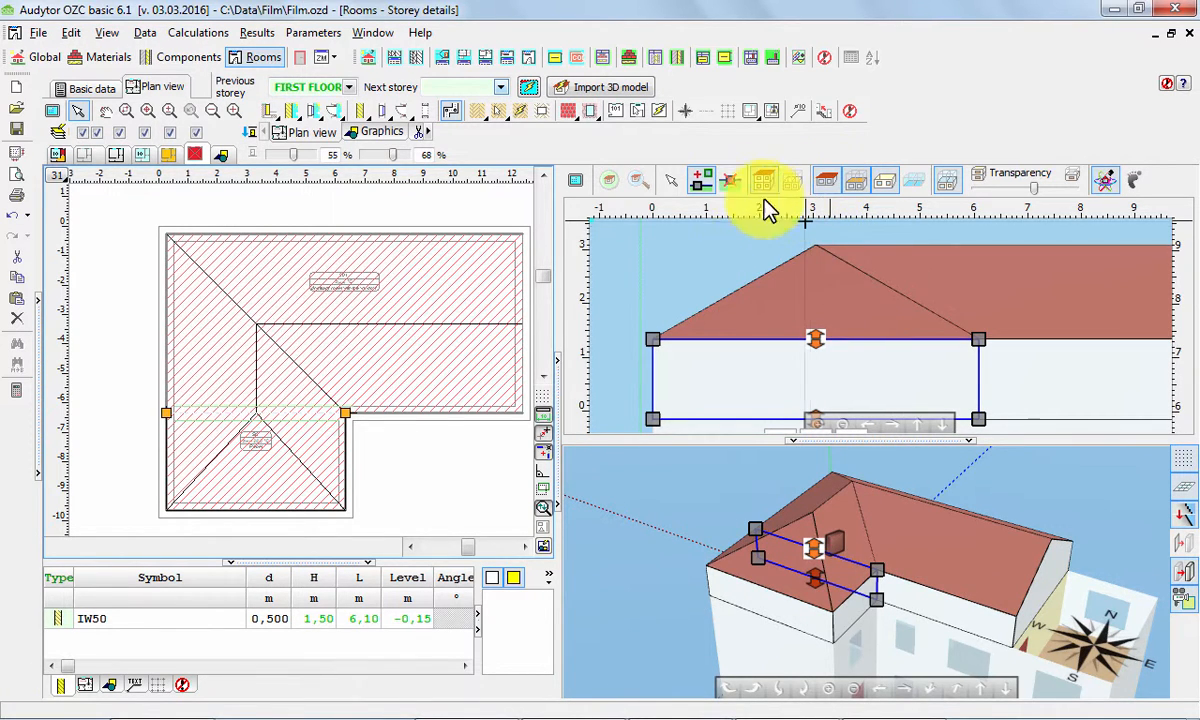
pyautogui.click(701, 182)
pyautogui.click(772, 341)
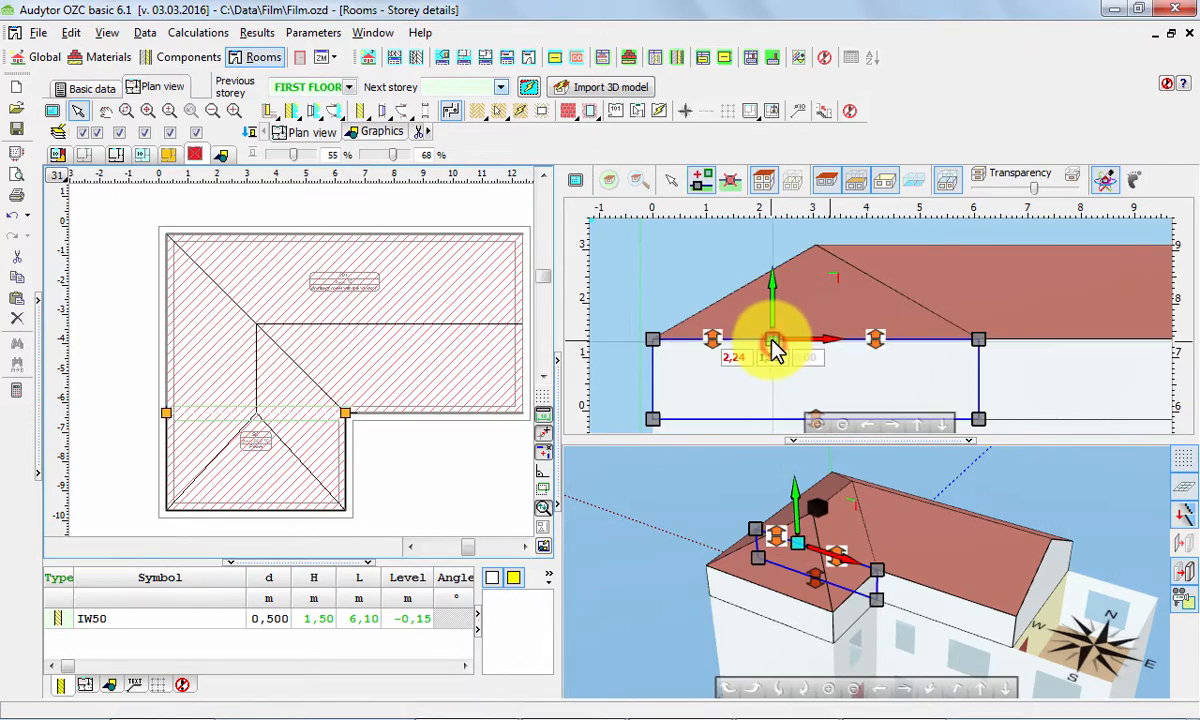
pyautogui.moveTo(790, 318); pyautogui.dragTo(815, 256)
pyautogui.click(1062, 630)
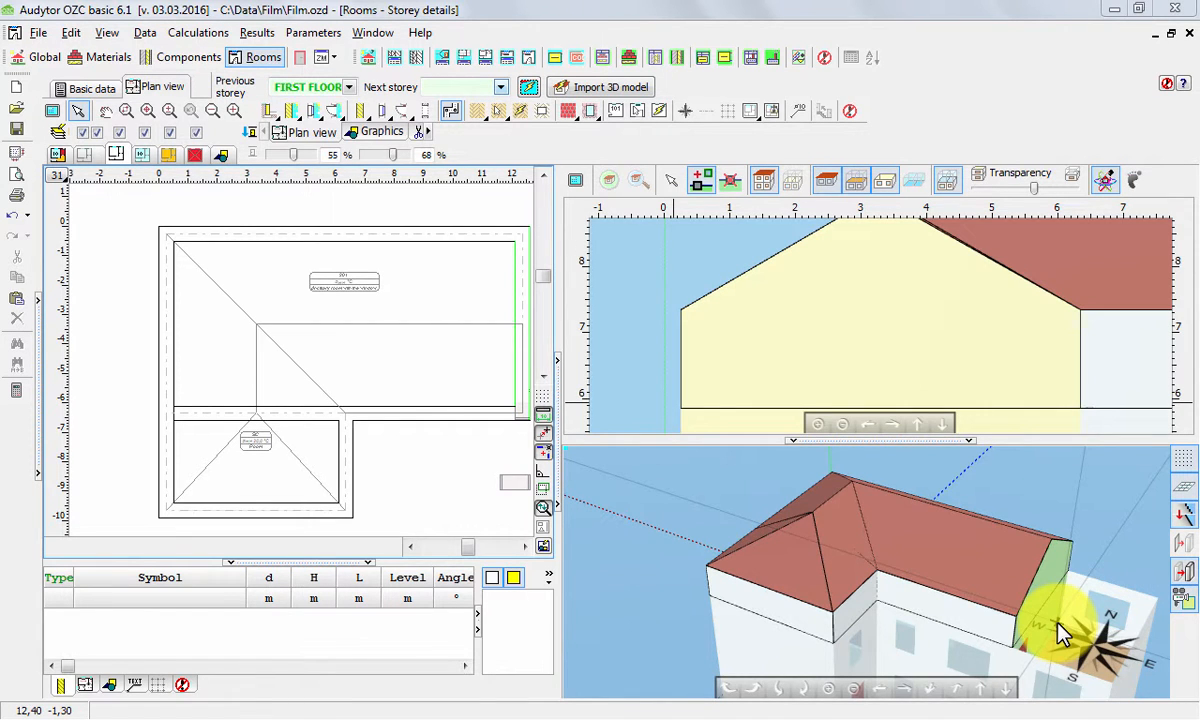
pyautogui.click(991, 592)
pyautogui.click(643, 283)
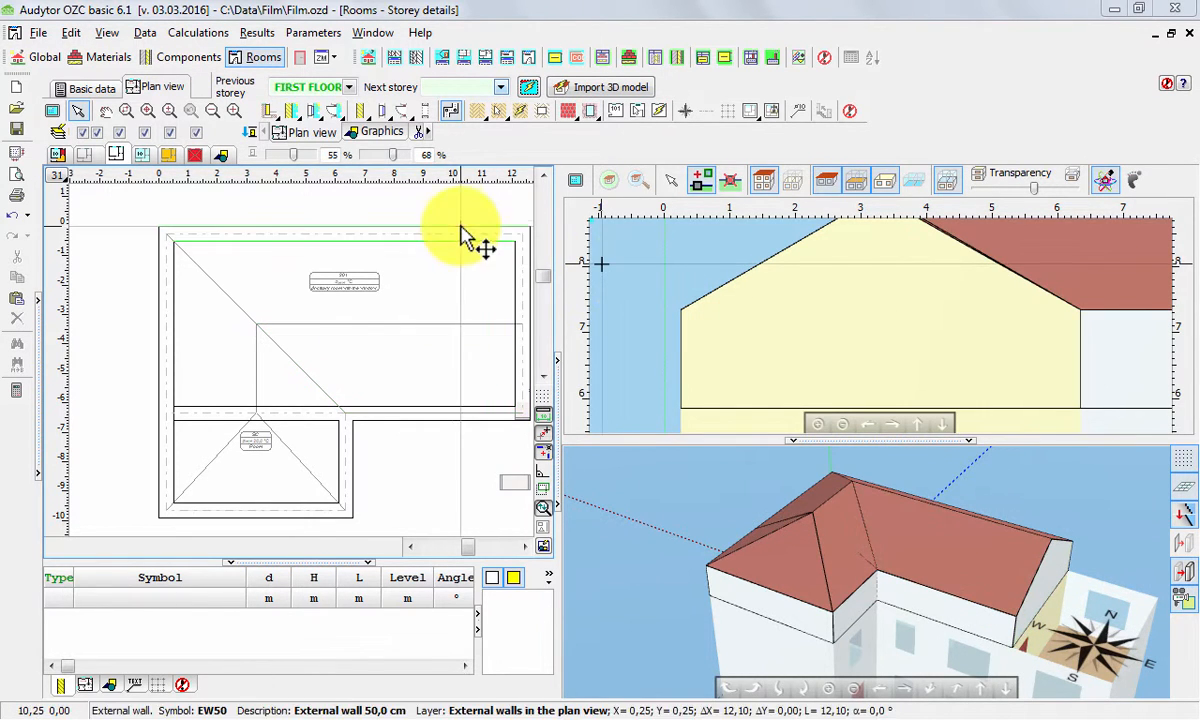
# Insert an ID-FULL door, 1,00 × 2,20 m, in the internal wall between the attic rooms and hide the roof to check it.
pyautogui.click(403, 111)
pyautogui.click(425, 154)
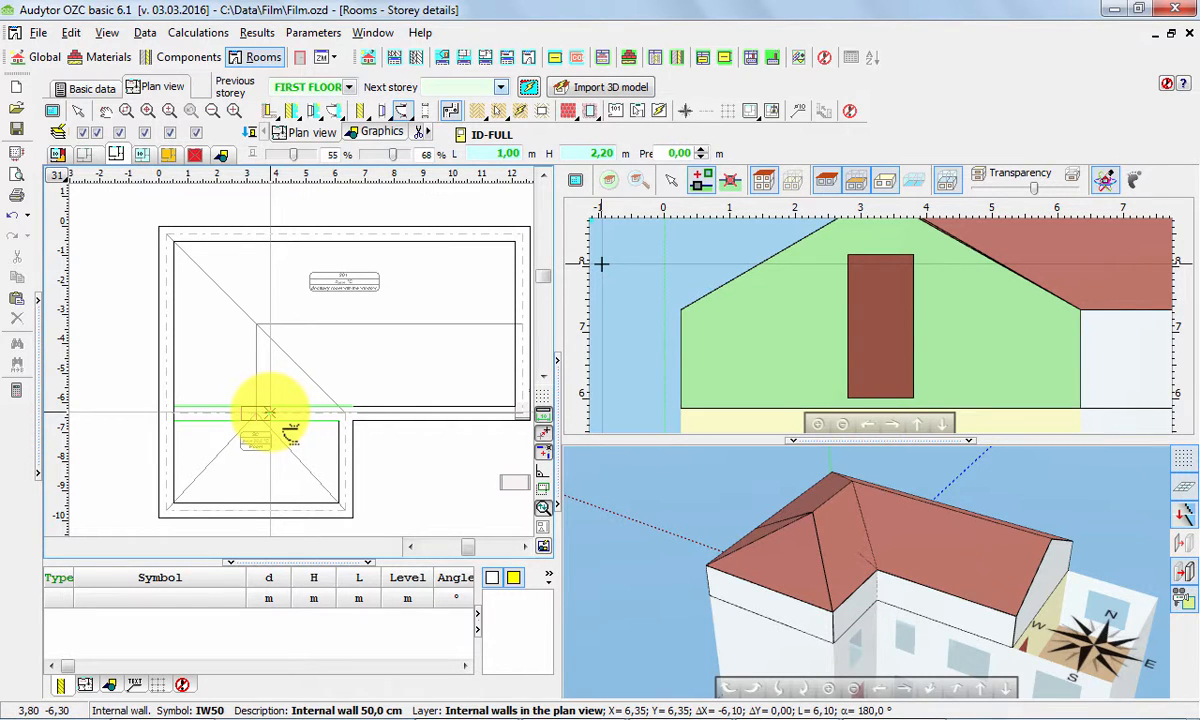
pyautogui.click(266, 412)
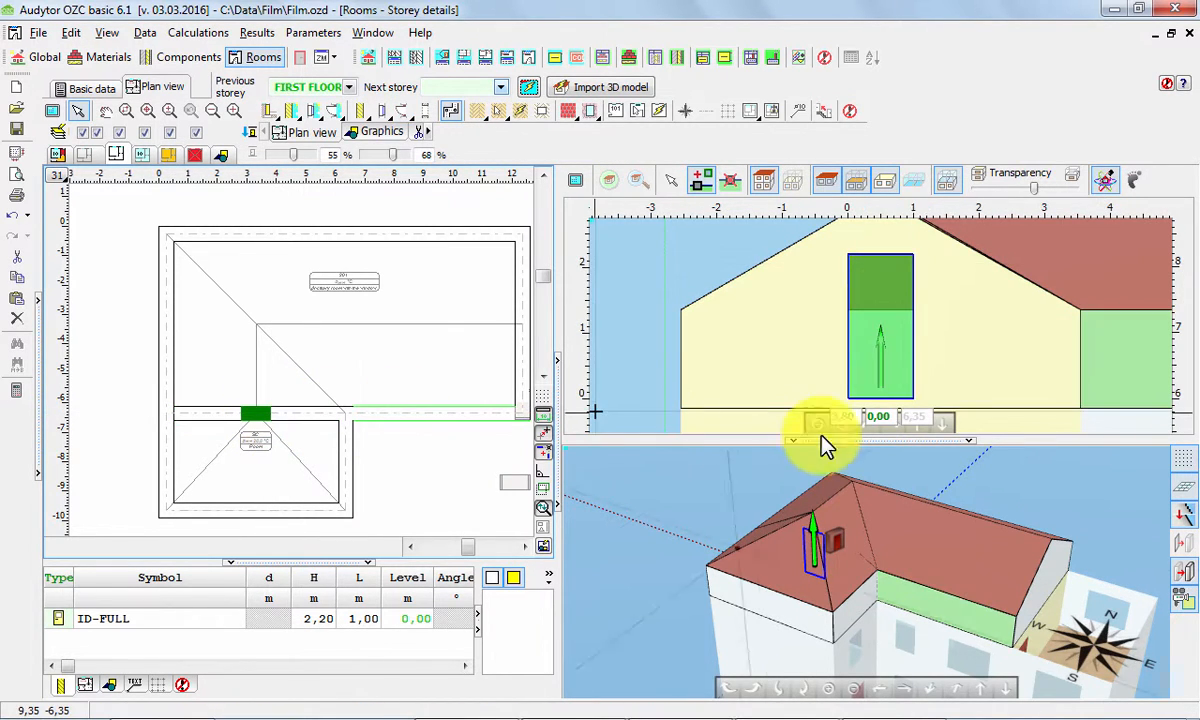
pyautogui.click(822, 180)
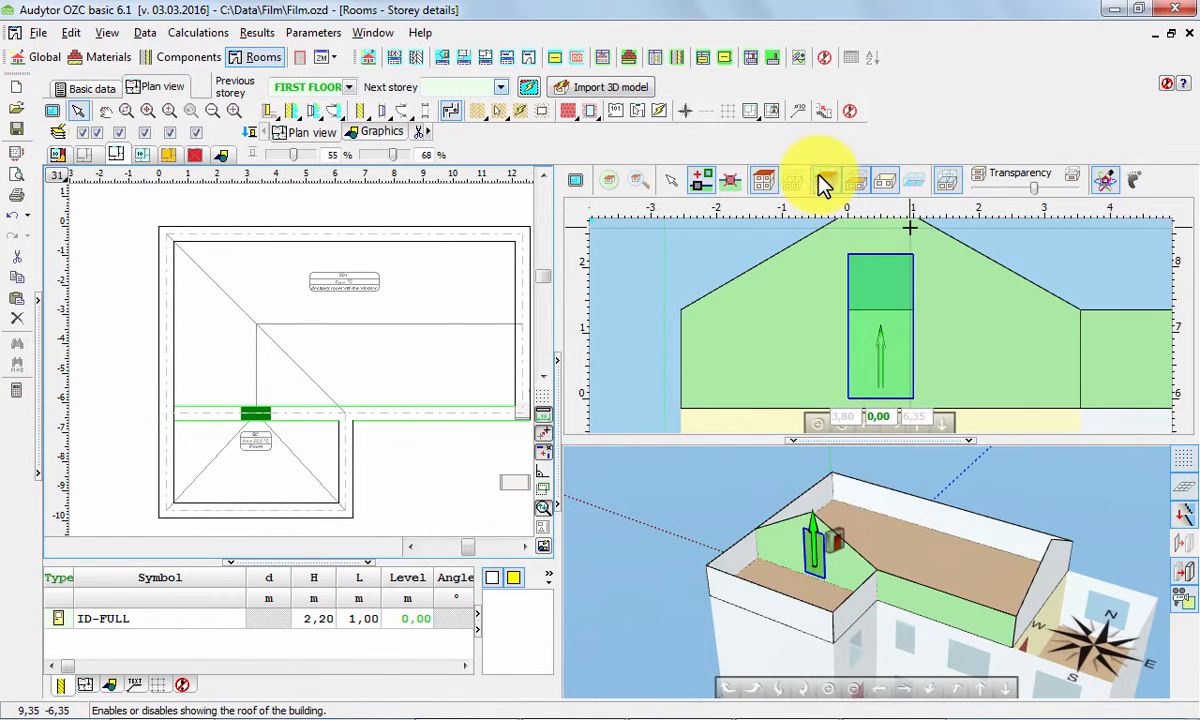
pyautogui.click(704, 482)
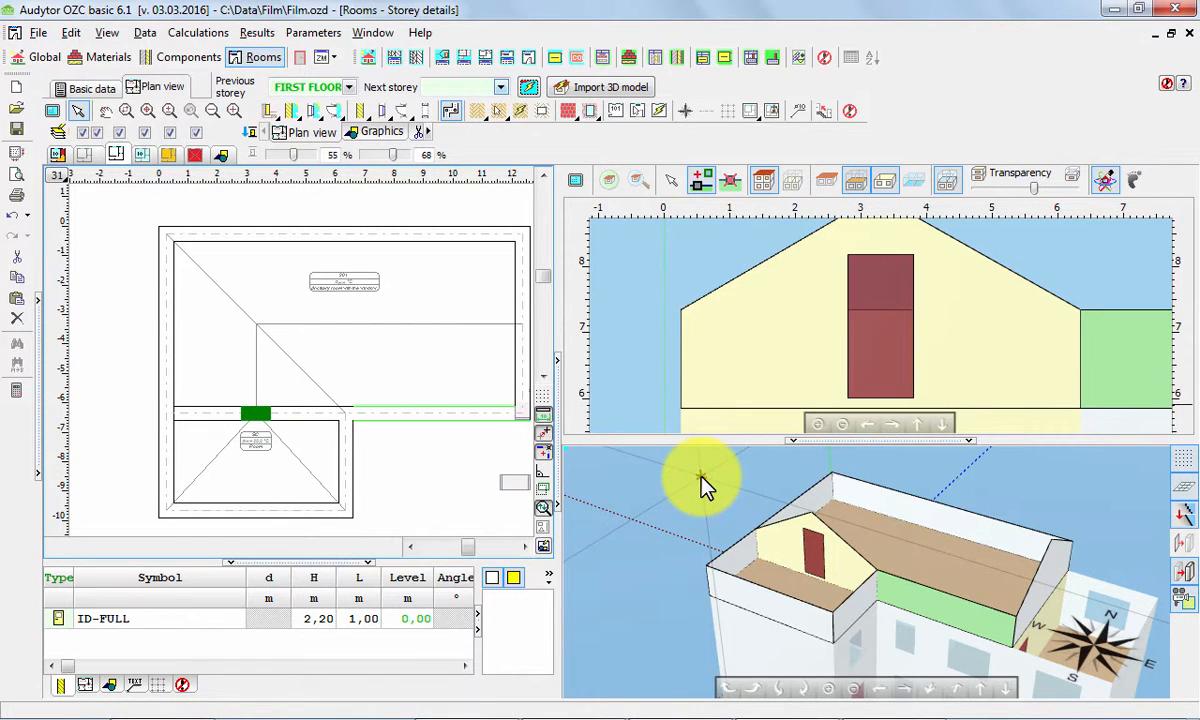
# Insert an ED external door, 1,00 × 2,20 m, near the middle of the attic's east gable wall.
pyautogui.click(441, 400)
pyautogui.moveTo(442, 396); pyautogui.dragTo(378, 383, button='middle')
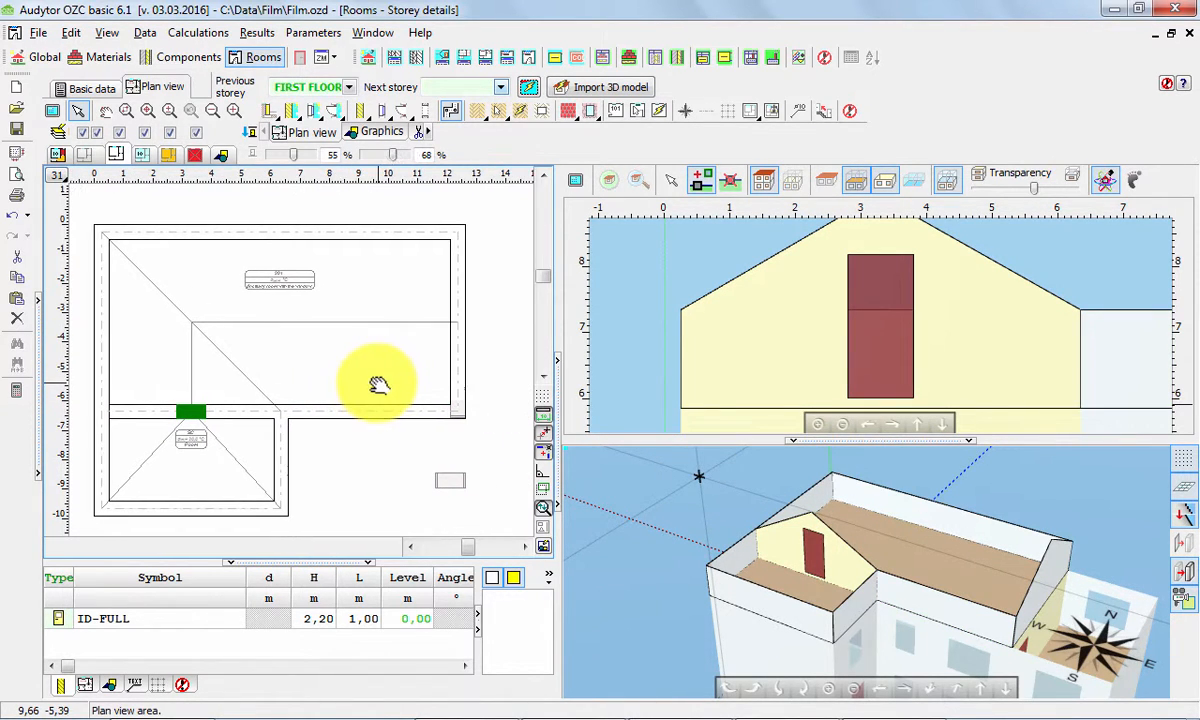
pyautogui.click(333, 112)
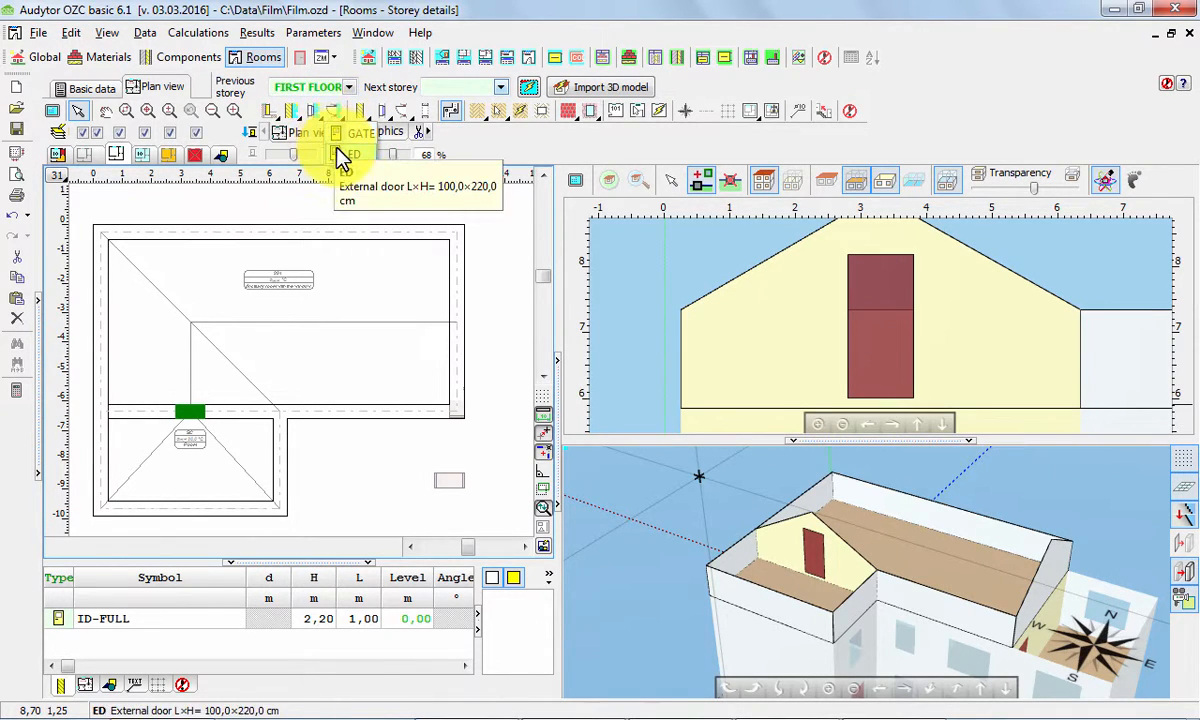
pyautogui.click(455, 307)
pyautogui.rightClick(443, 301)
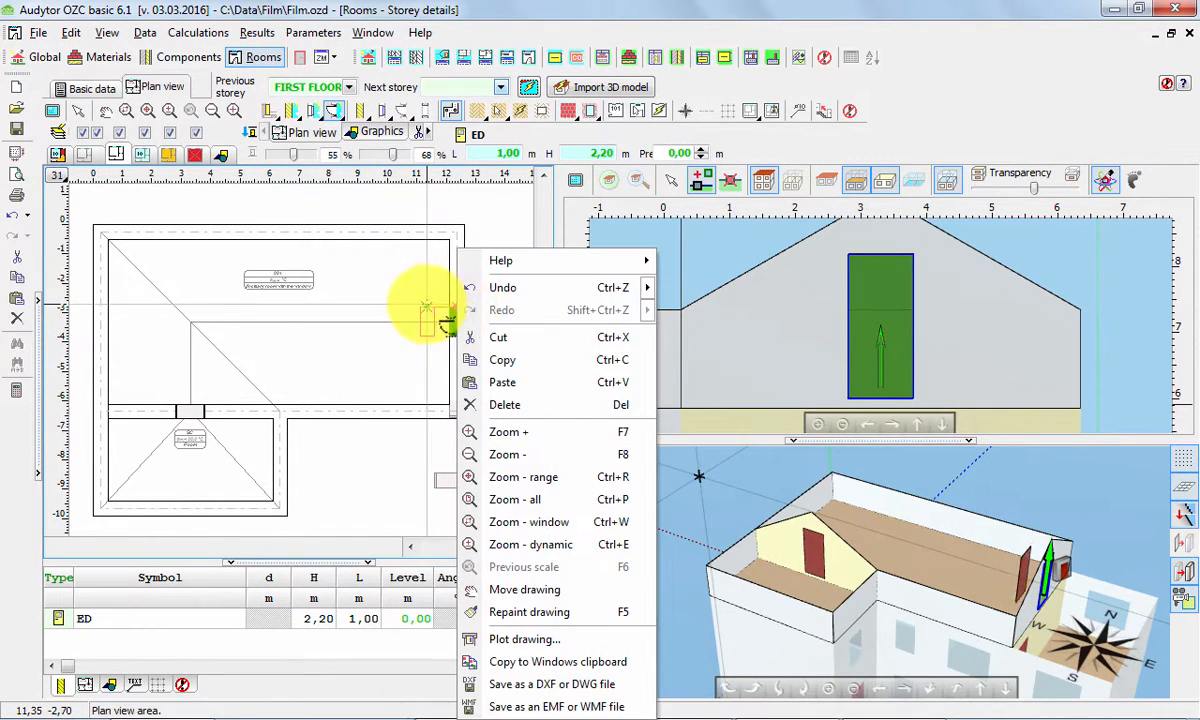
pyautogui.click(438, 303)
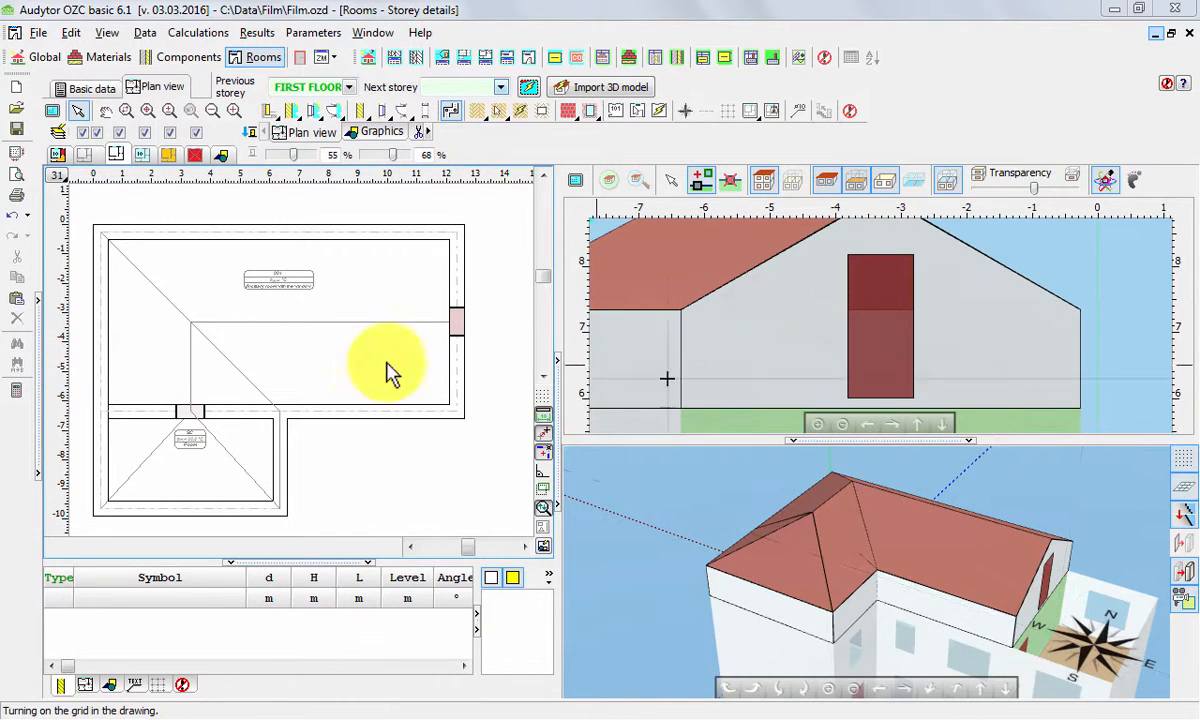
# Open the plan of the FIRST FLOOR storey from the building structure list.
pyautogui.click(35, 368)
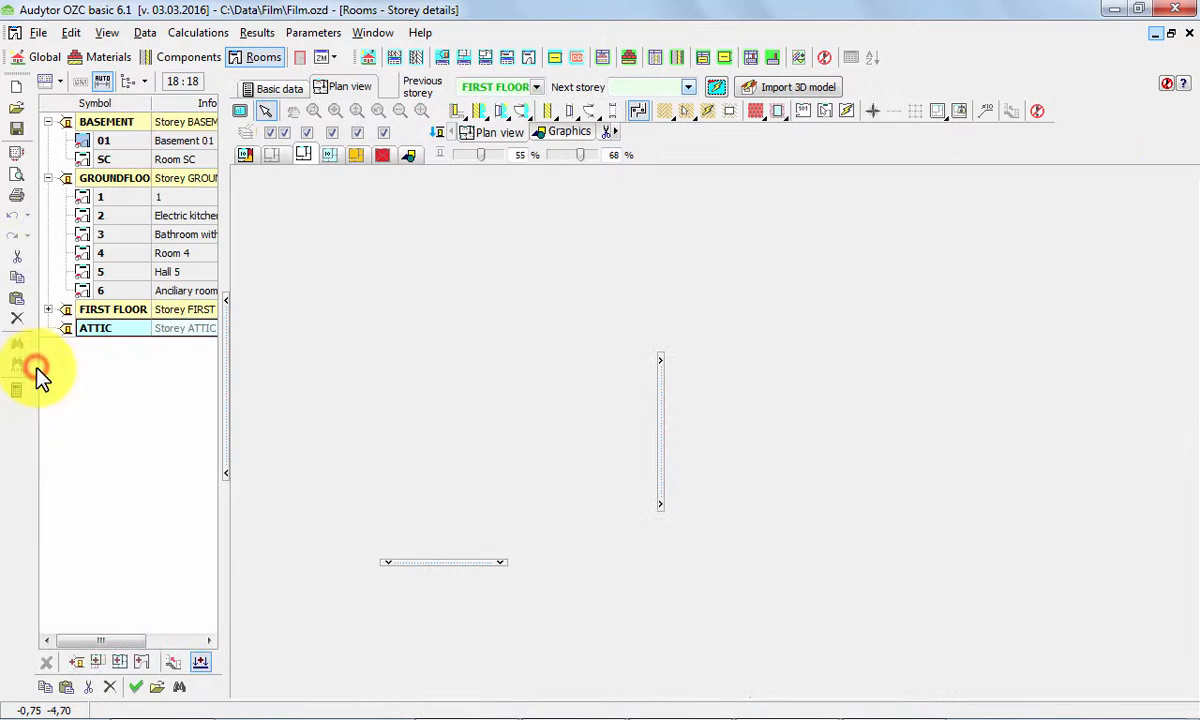
pyautogui.doubleClick(118, 312)
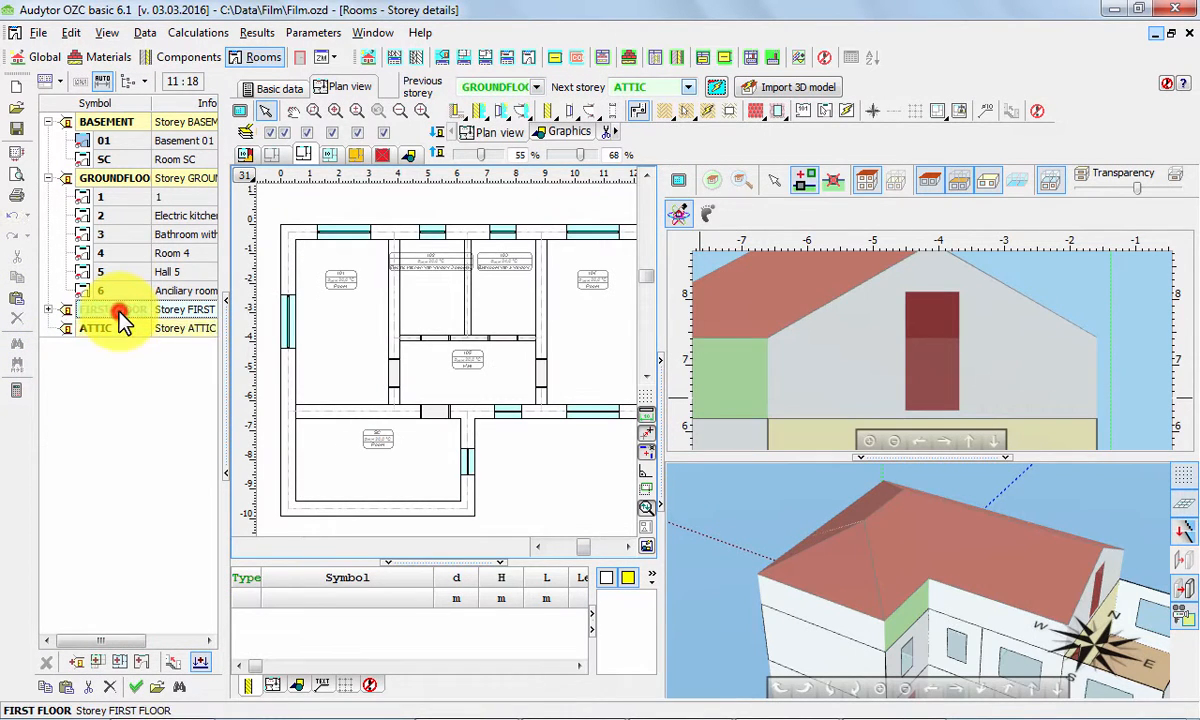
pyautogui.click(228, 405)
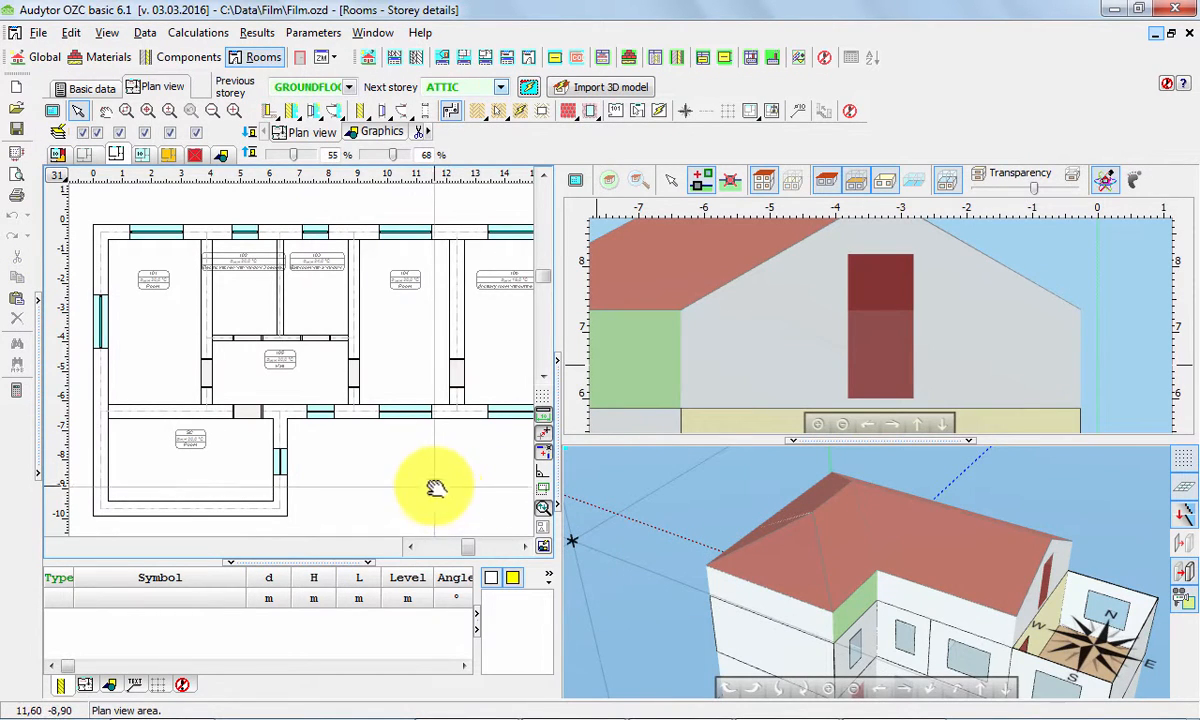
# Start a roof of type TERRACE over the first floor and set its inclination angle to 0°.
pyautogui.moveTo(431, 485); pyautogui.dragTo(335, 488, button='middle')
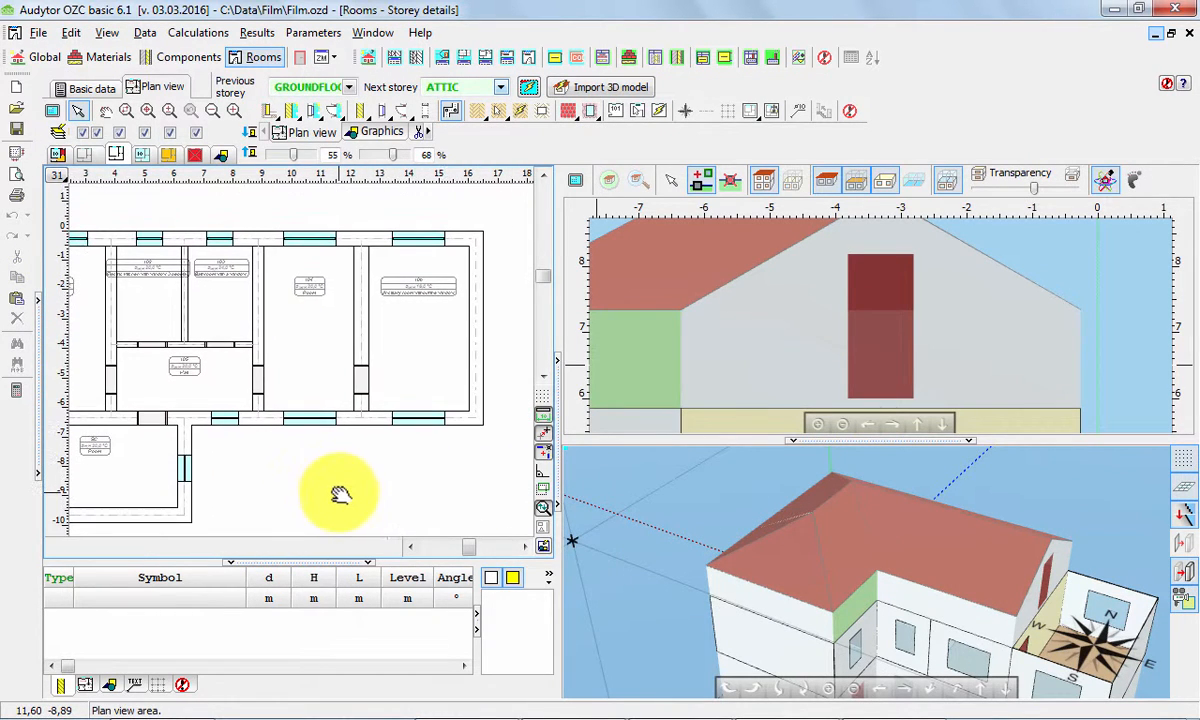
pyautogui.click(574, 110)
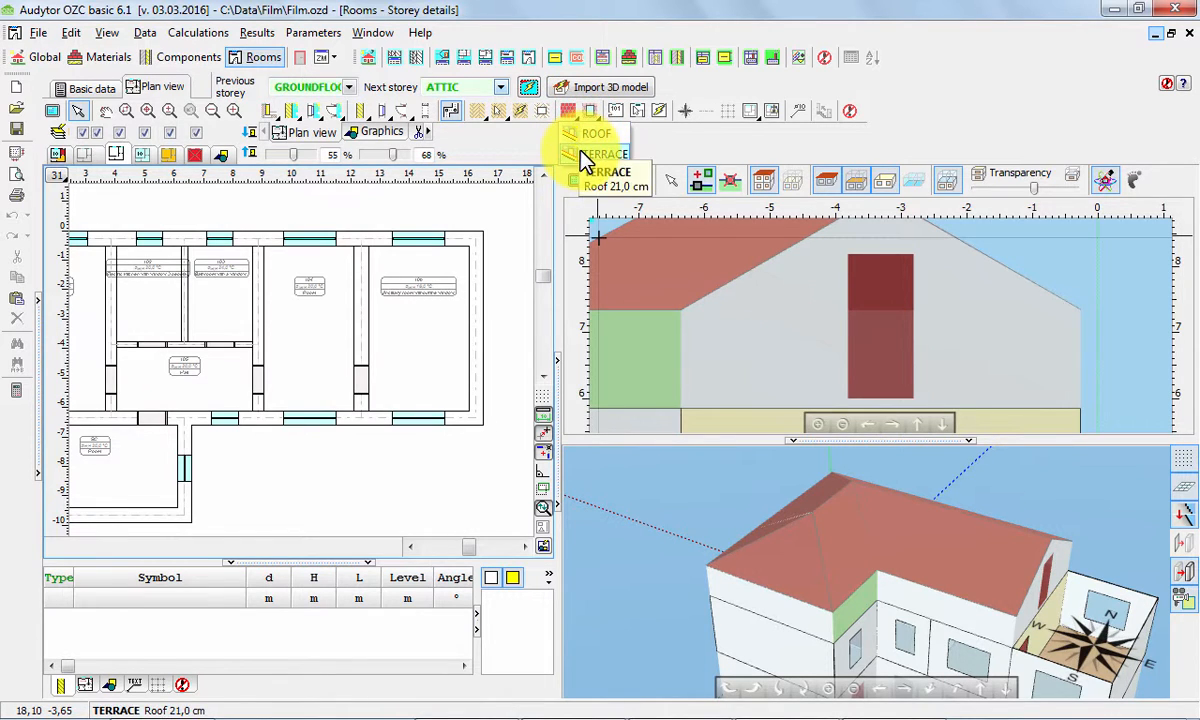
pyautogui.click(588, 154)
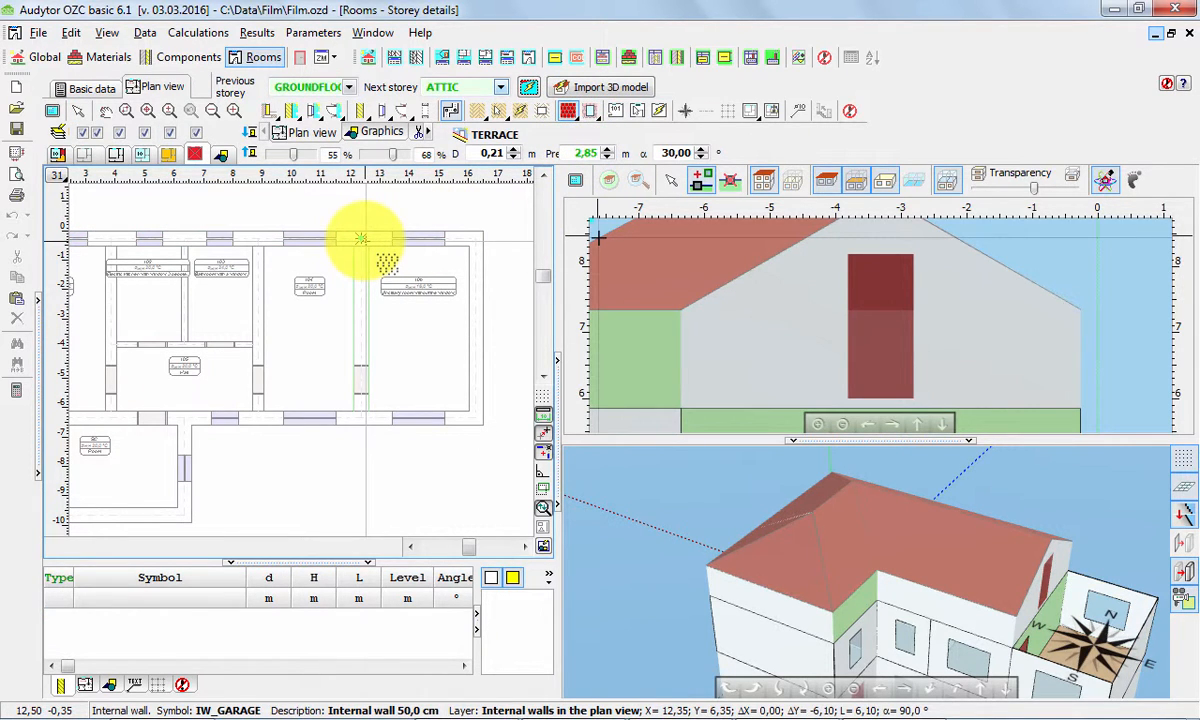
pyautogui.click(660, 152)
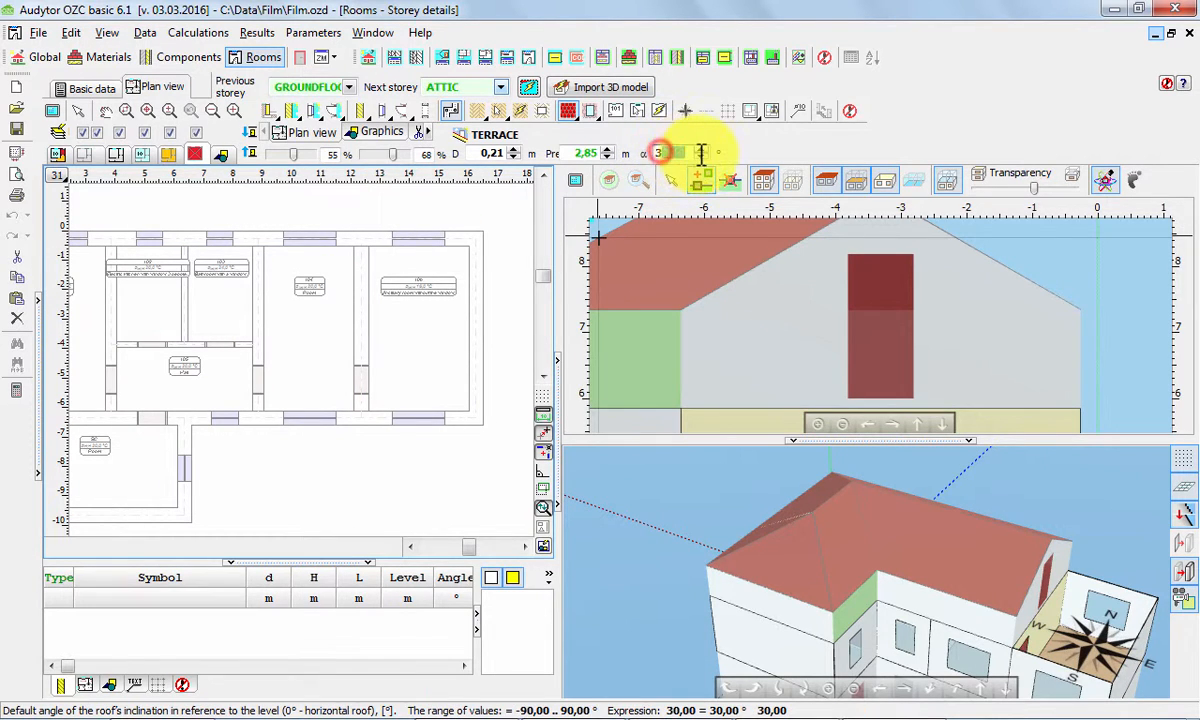
pyautogui.press('BackSpace')
pyautogui.press('BackSpace')
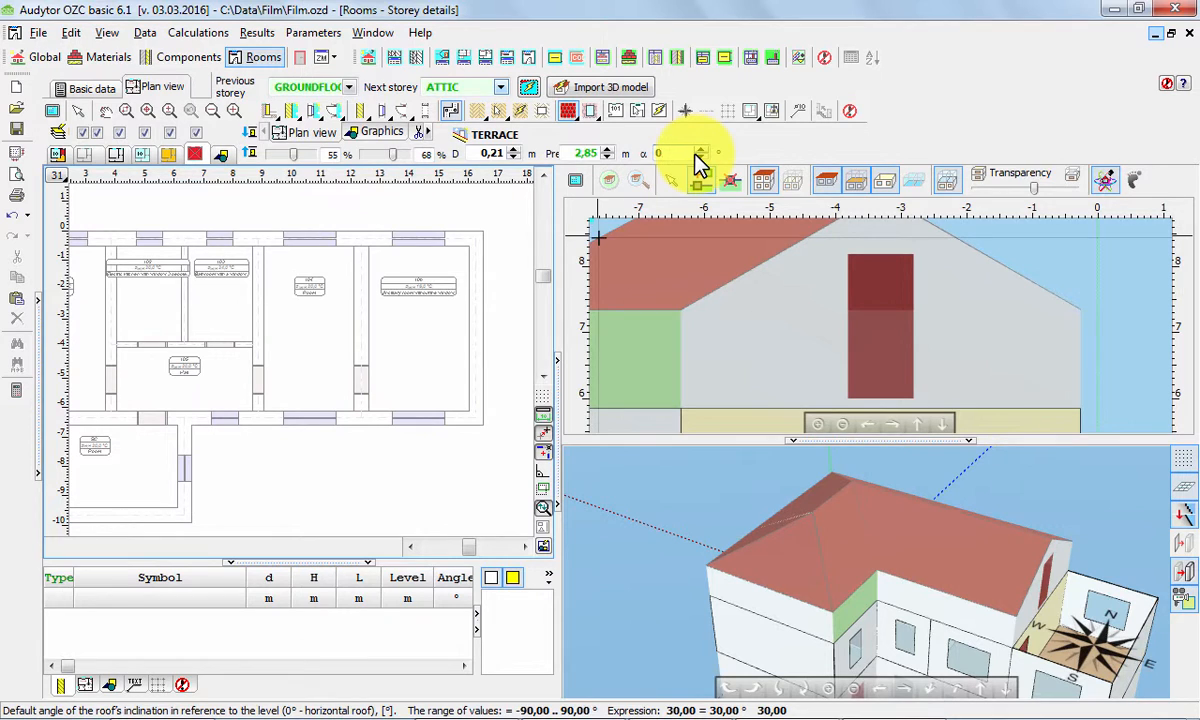
pyautogui.press('Return')
pyautogui.click(700, 177)
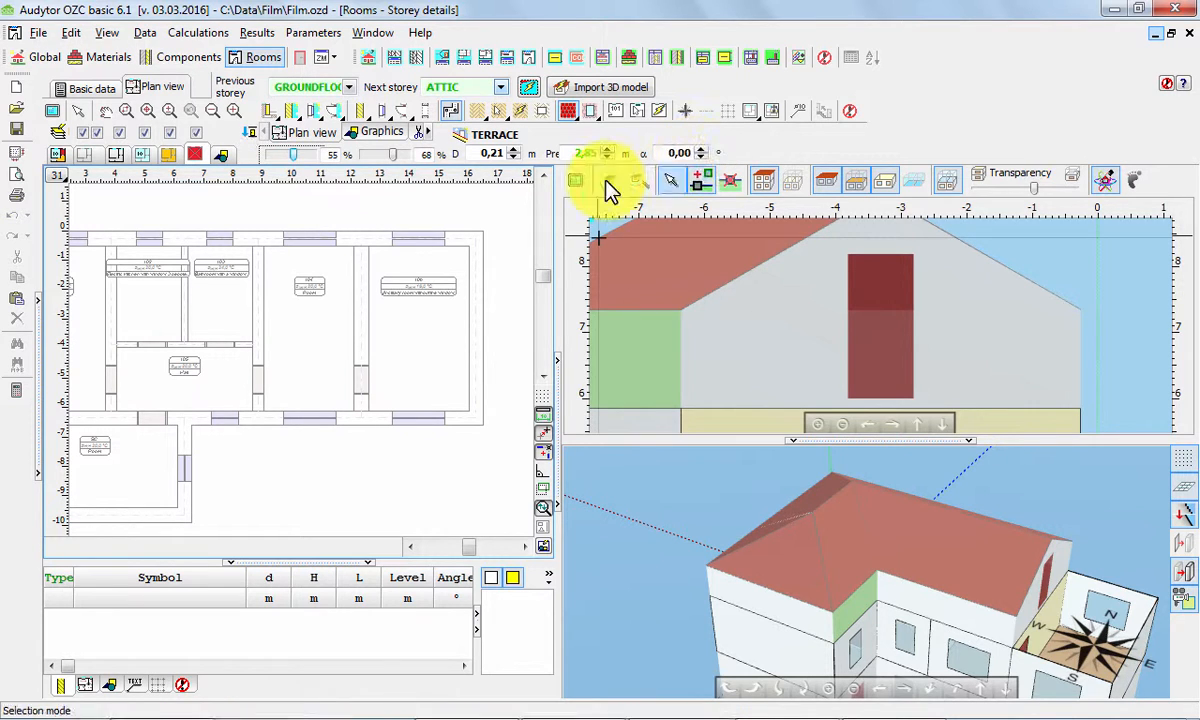
# Outline the flat terrace over the first floor's easternmost room, from corner to corner along its wall axes.
pyautogui.click(370, 237)
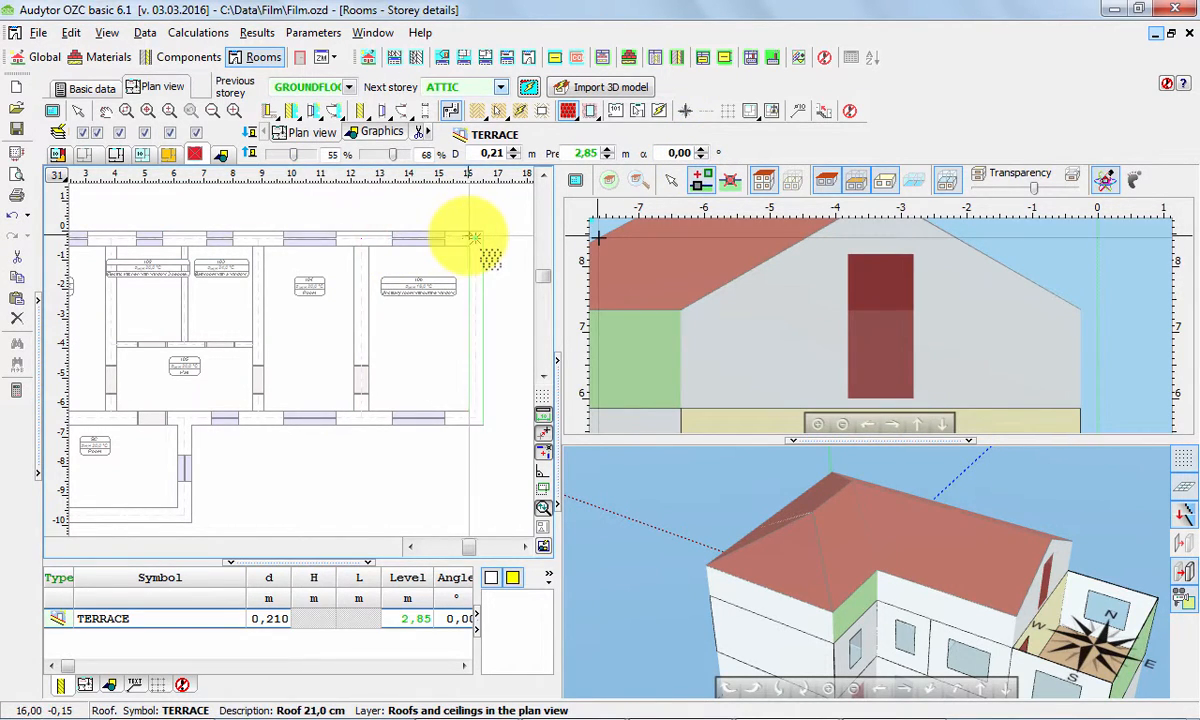
pyautogui.click(475, 237)
pyautogui.click(478, 415)
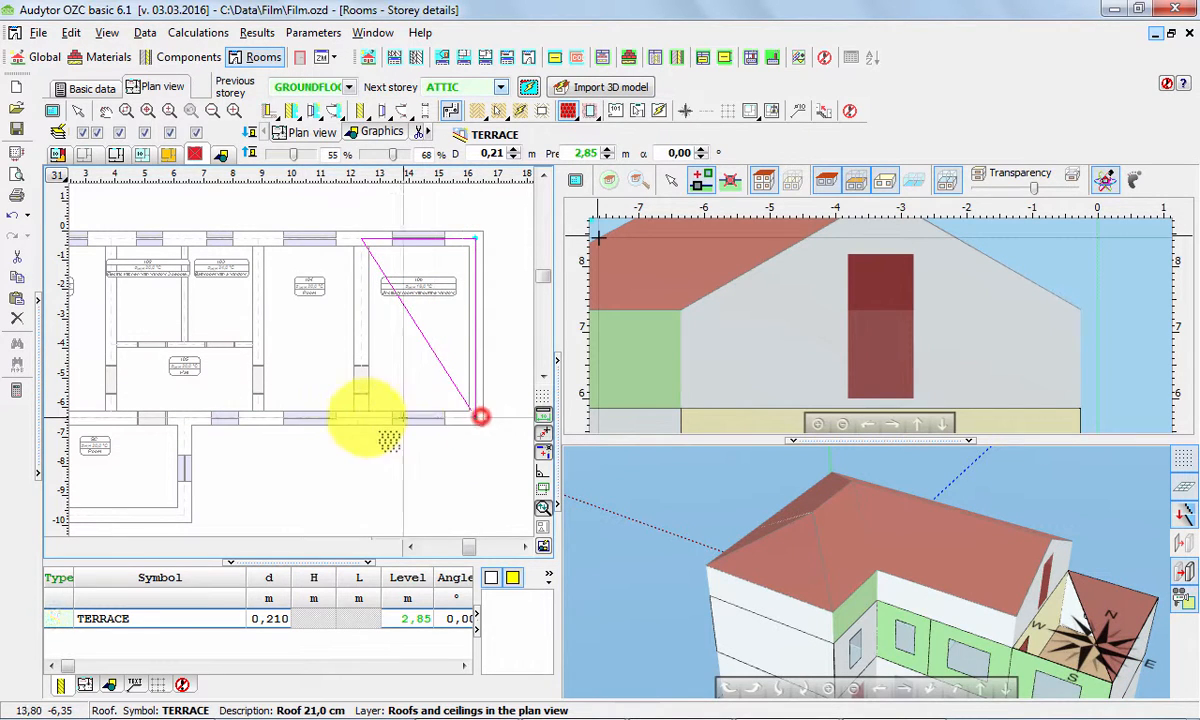
pyautogui.click(361, 417)
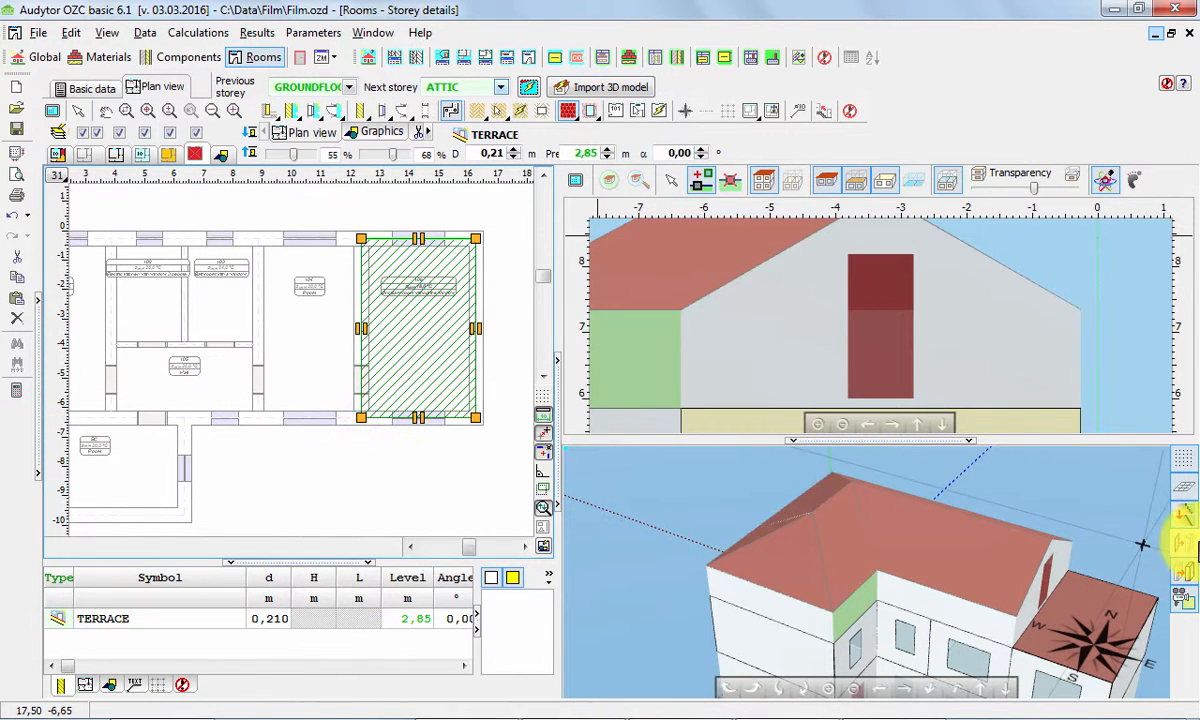
pyautogui.moveTo(1146, 565); pyautogui.dragTo(1058, 540)
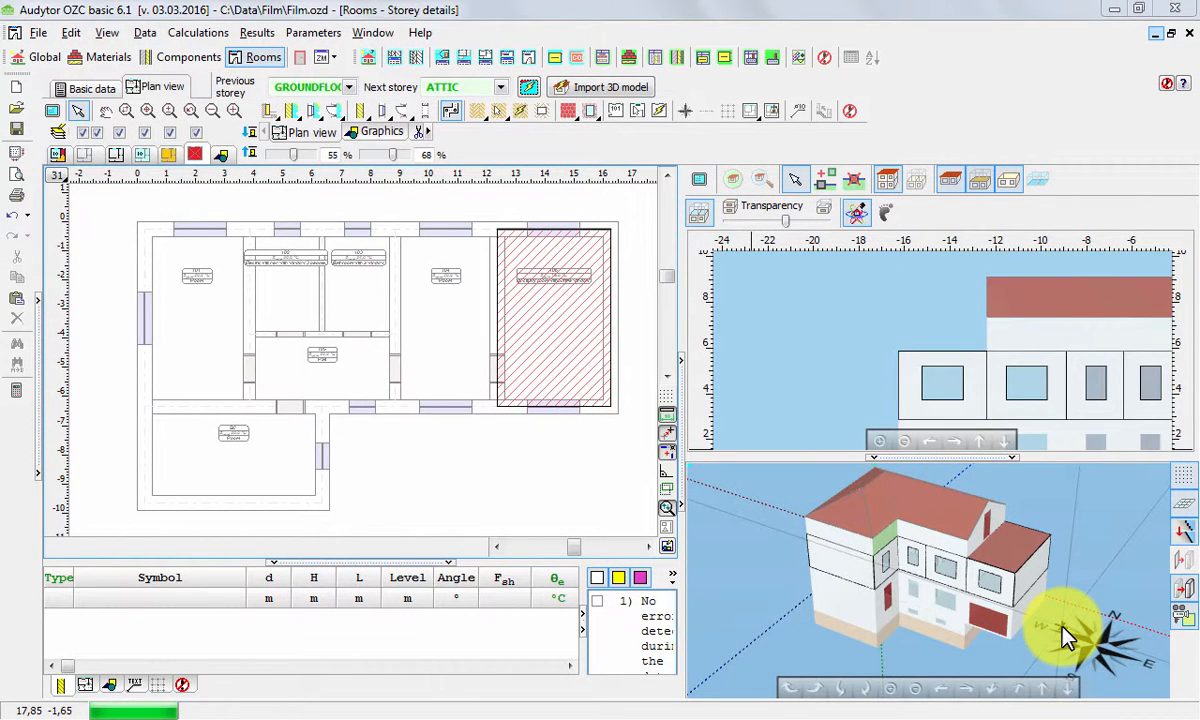
# Import the building's 3D computational model and show the building structure list with its rooms.
pyautogui.click(579, 83)
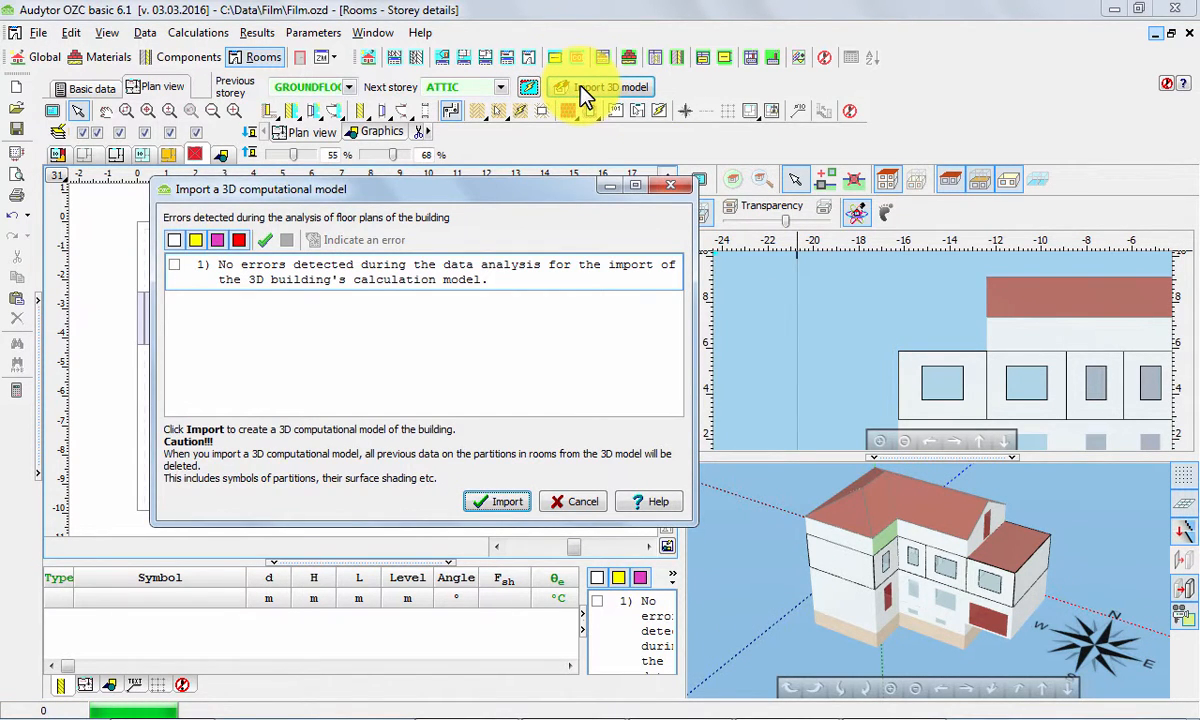
pyautogui.click(508, 503)
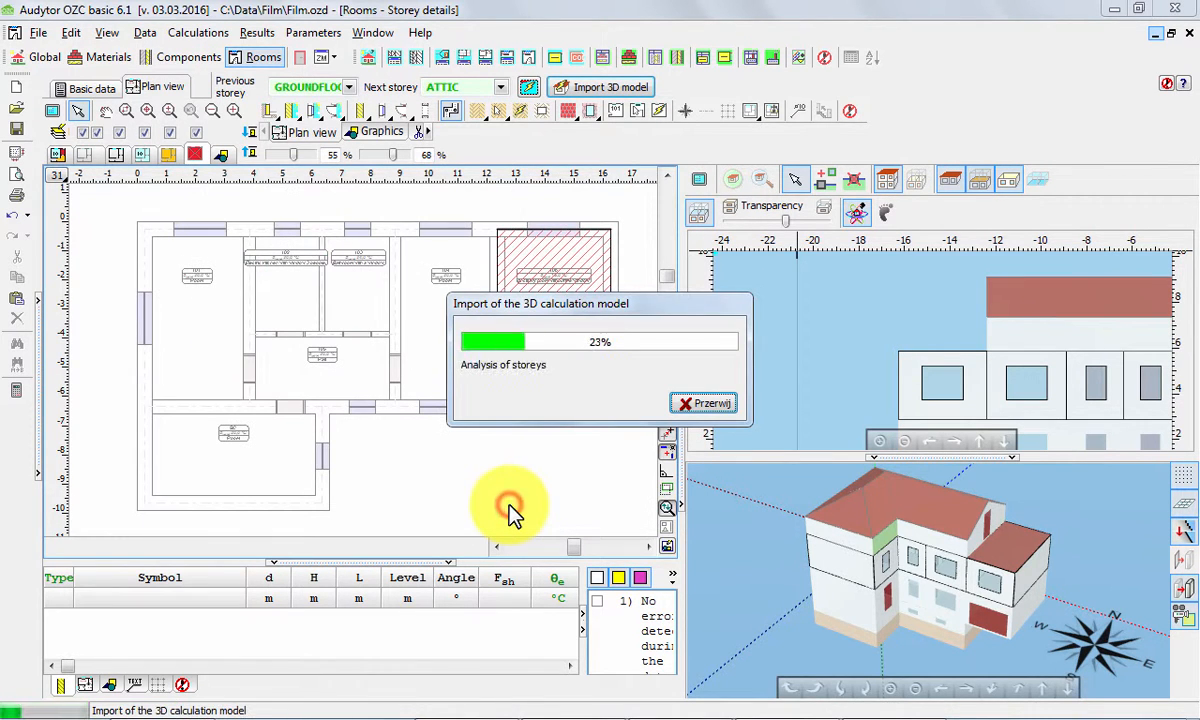
pyautogui.click(37, 356)
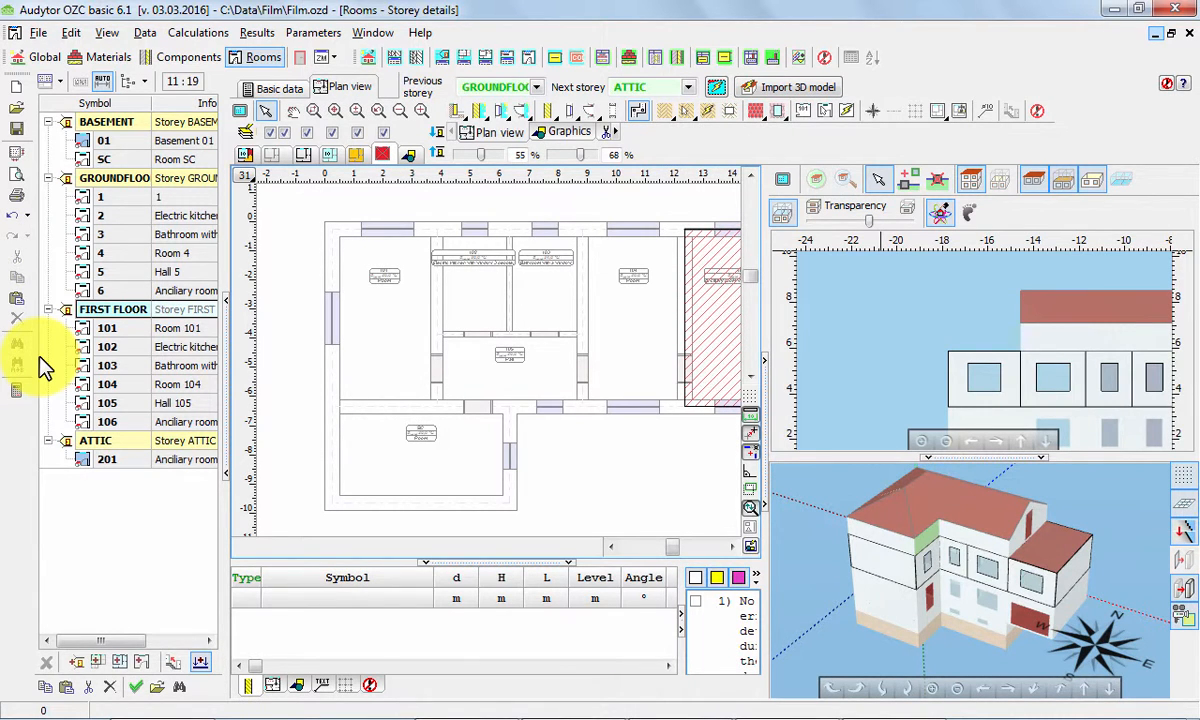
# Examine the partitions and heat loss results of room SC, showing its roof in the 3D preview.
pyautogui.click(113, 160)
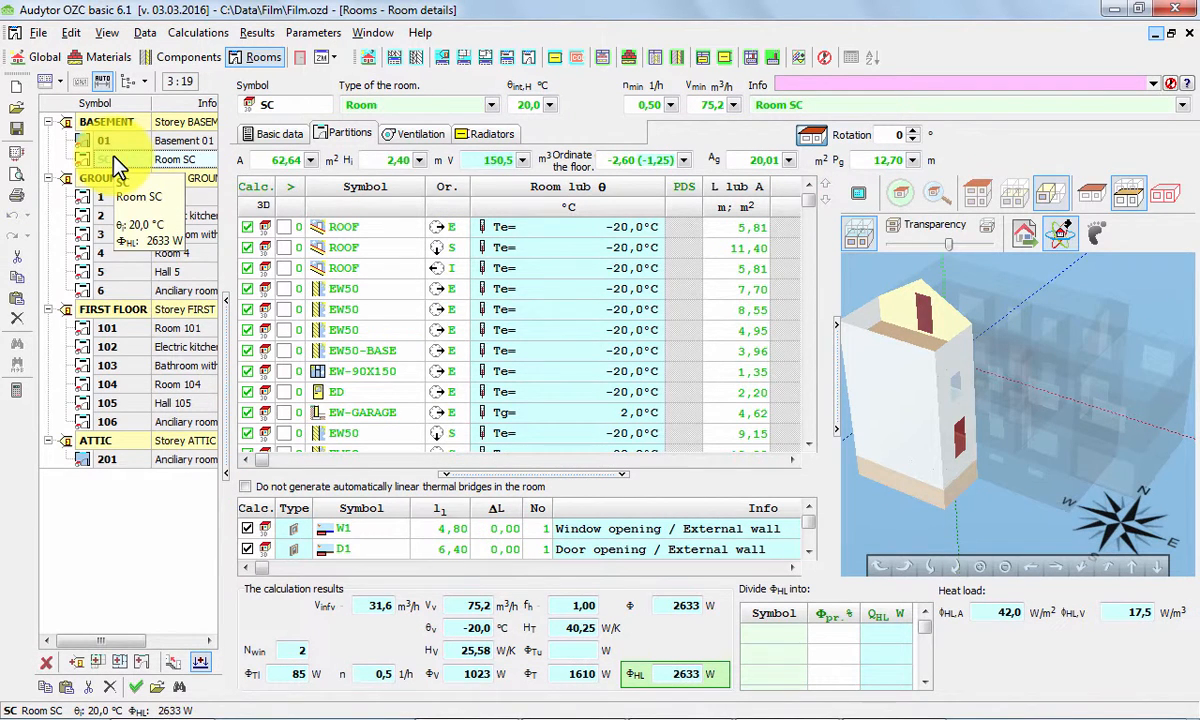
pyautogui.moveTo(983, 430); pyautogui.dragTo(970, 380)
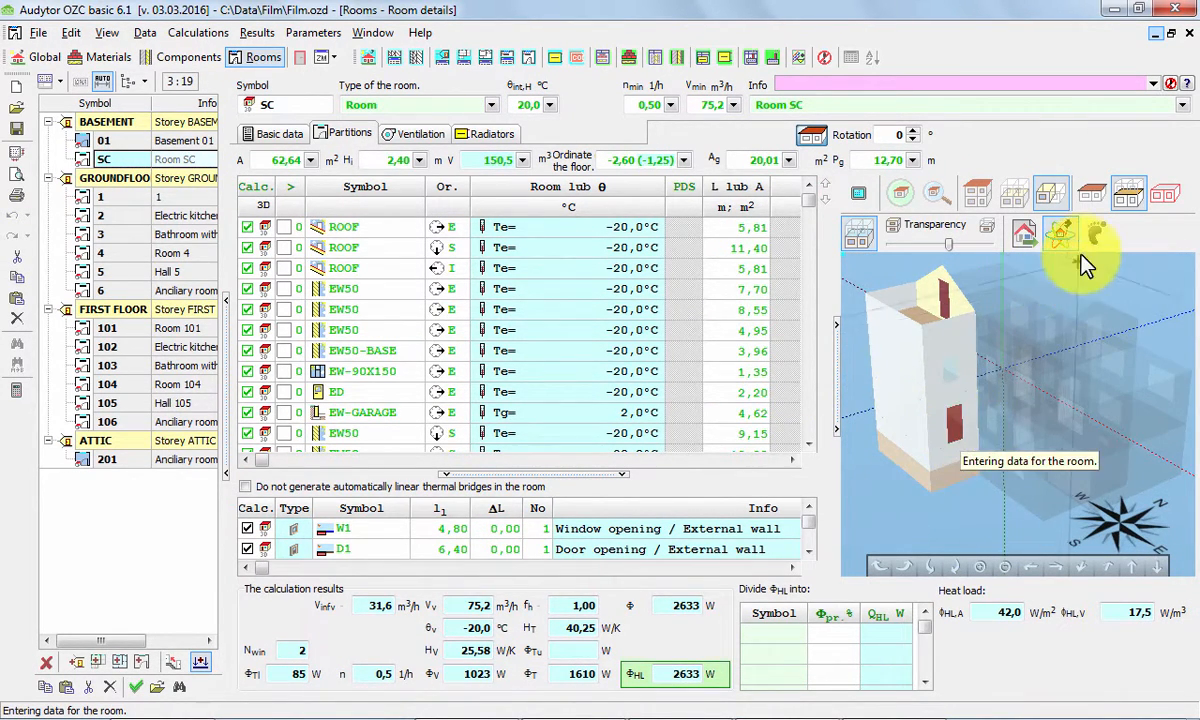
pyautogui.click(1086, 193)
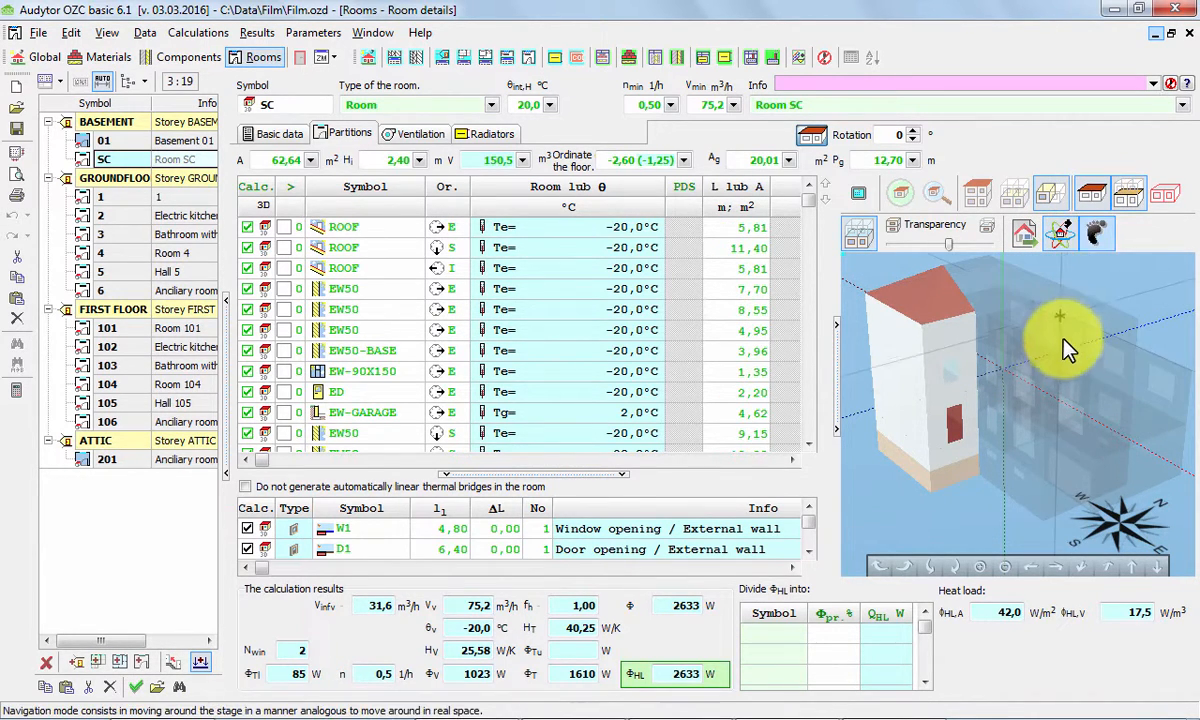
pyautogui.moveTo(1058, 348); pyautogui.dragTo(1068, 378)
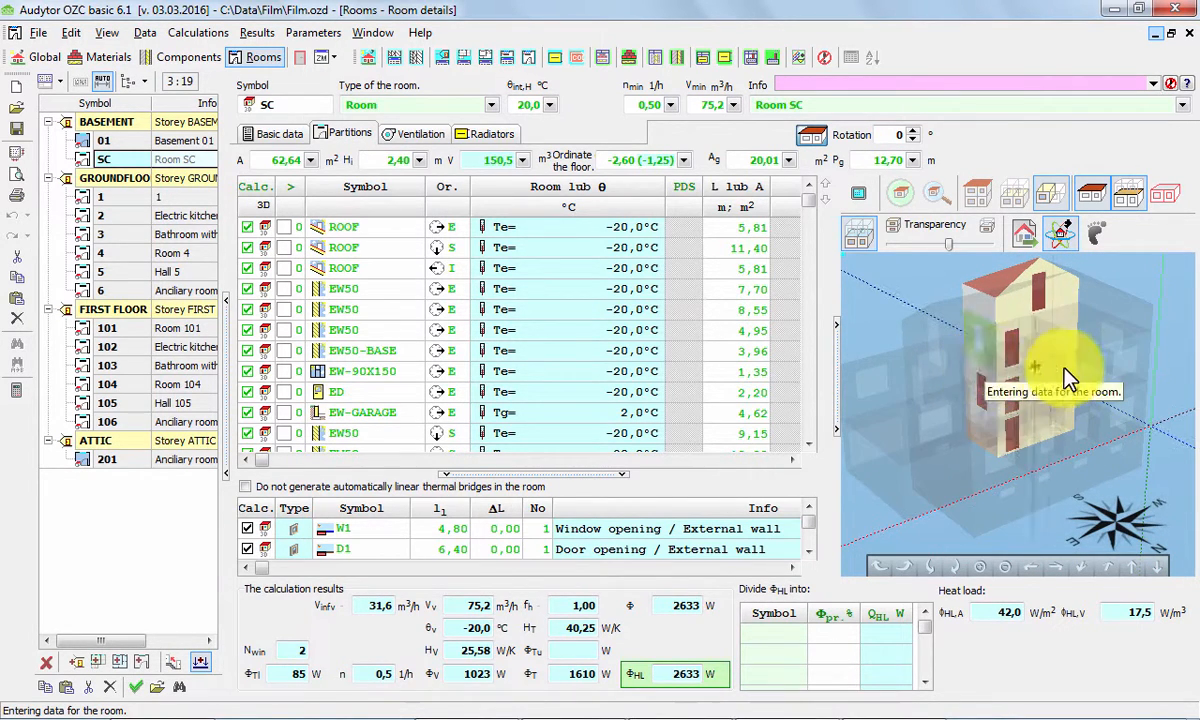
# Review the partitions, 3D shape and heat loss results of ground floor rooms 1 to 5 one by one.
pyautogui.click(105, 197)
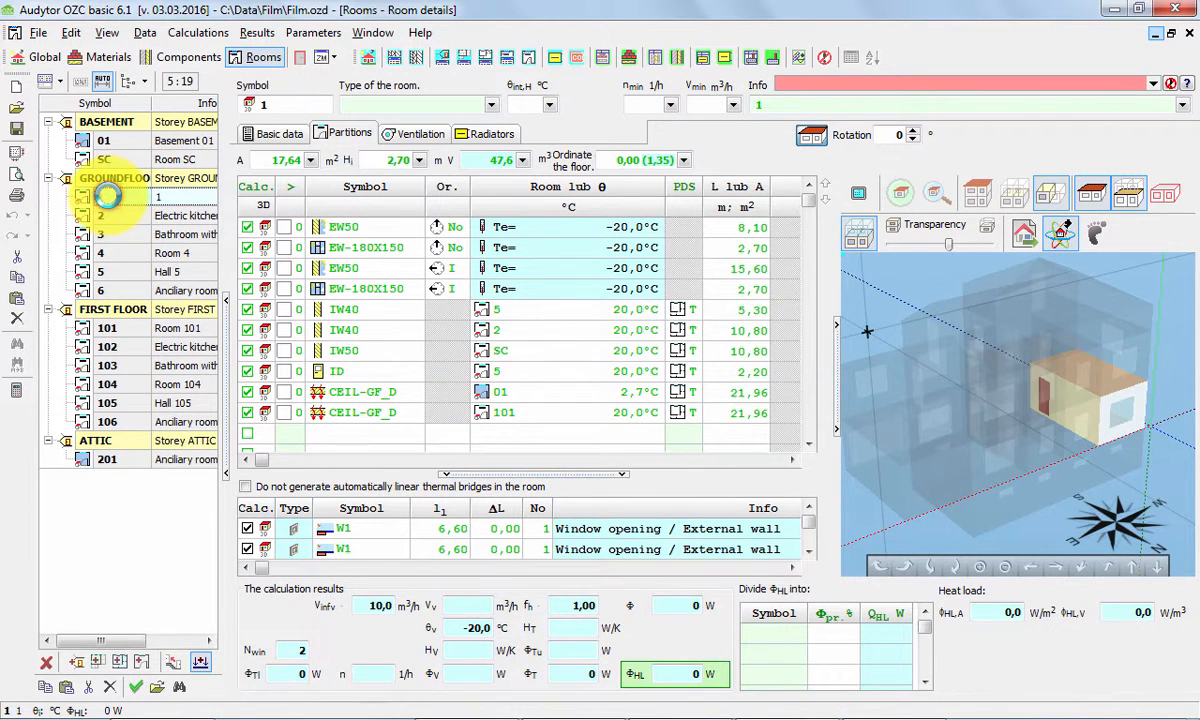
pyautogui.click(108, 212)
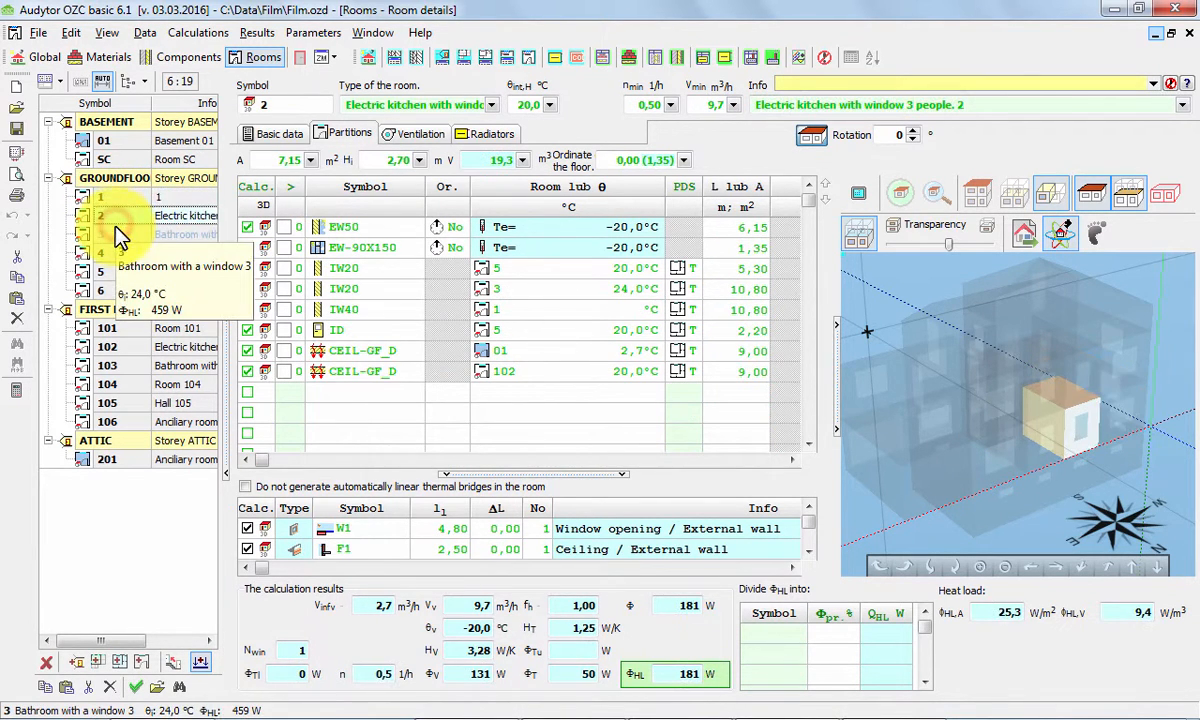
pyautogui.click(113, 236)
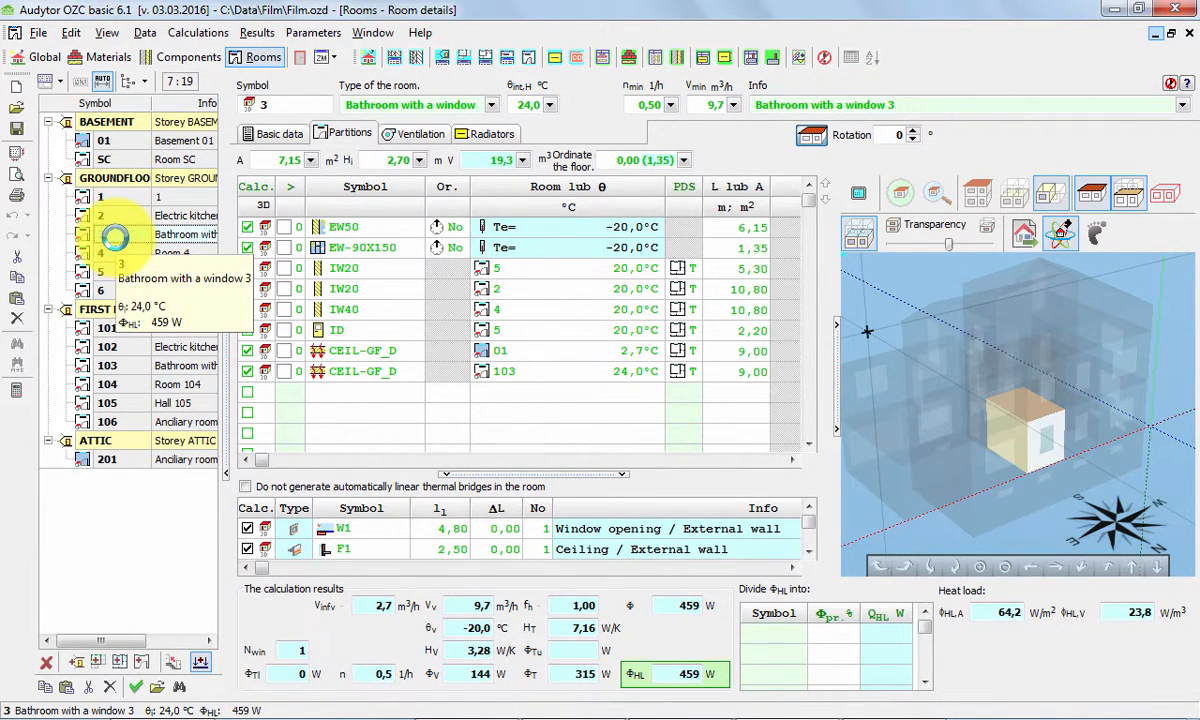
pyautogui.click(116, 253)
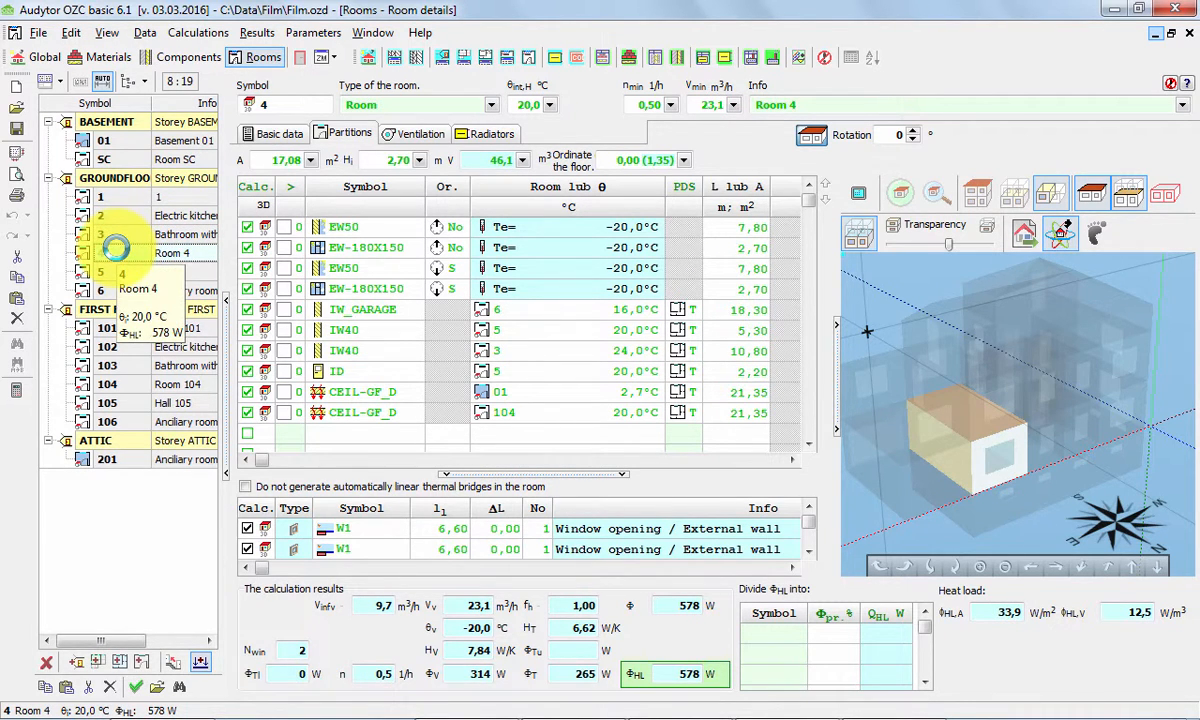
pyautogui.click(110, 271)
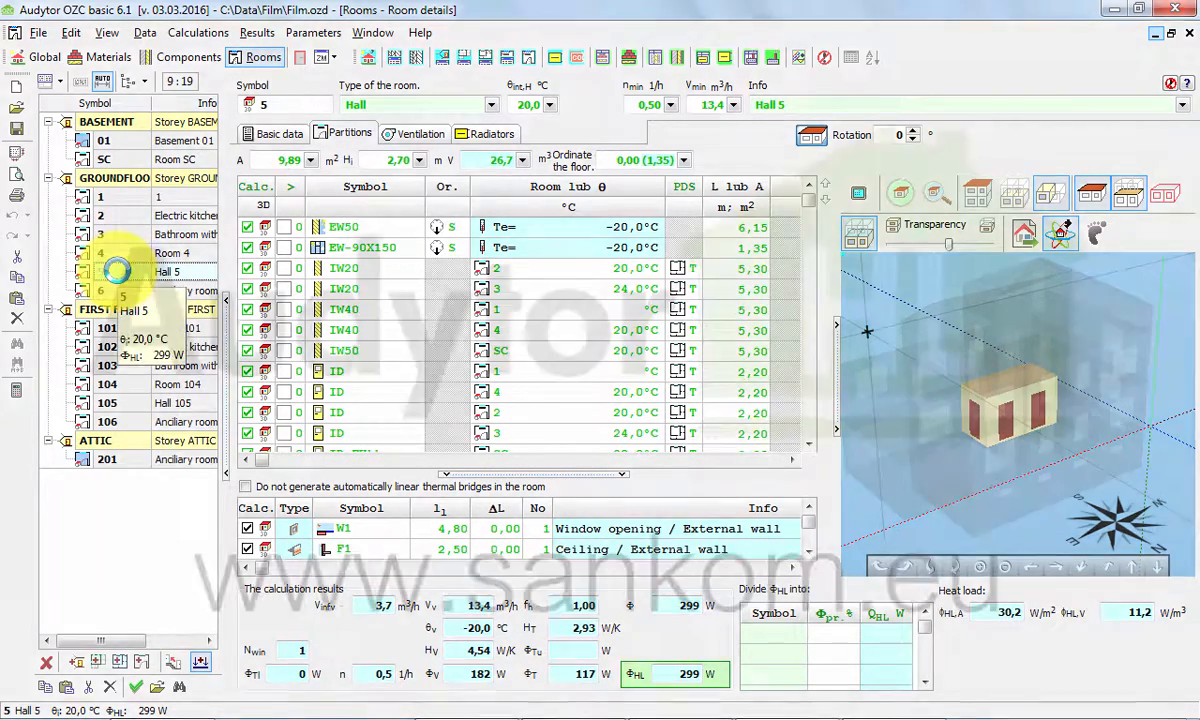